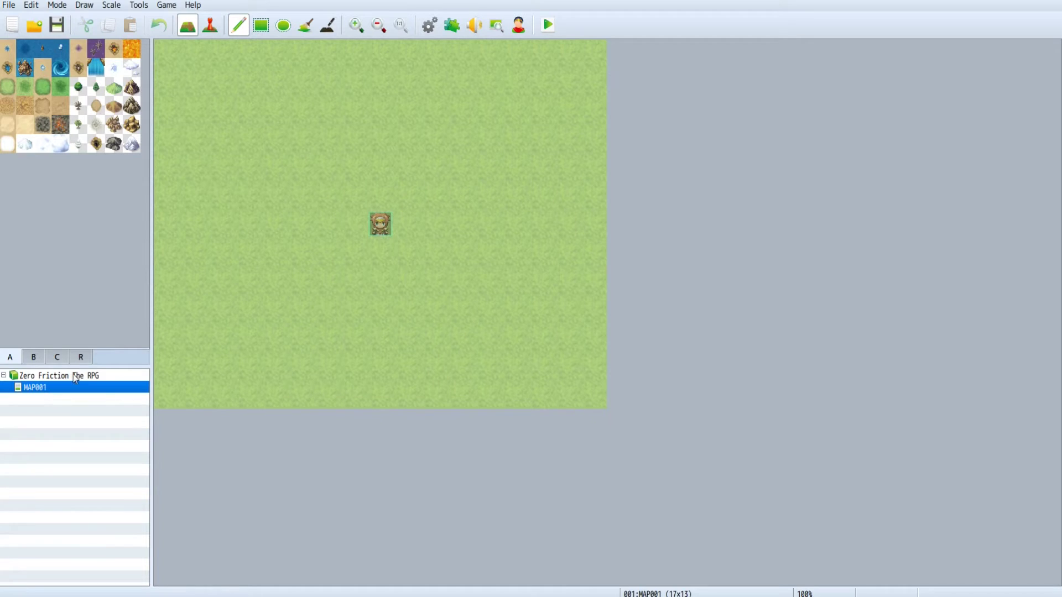
{"action": "left_click", "coordinate": [11, 5]}
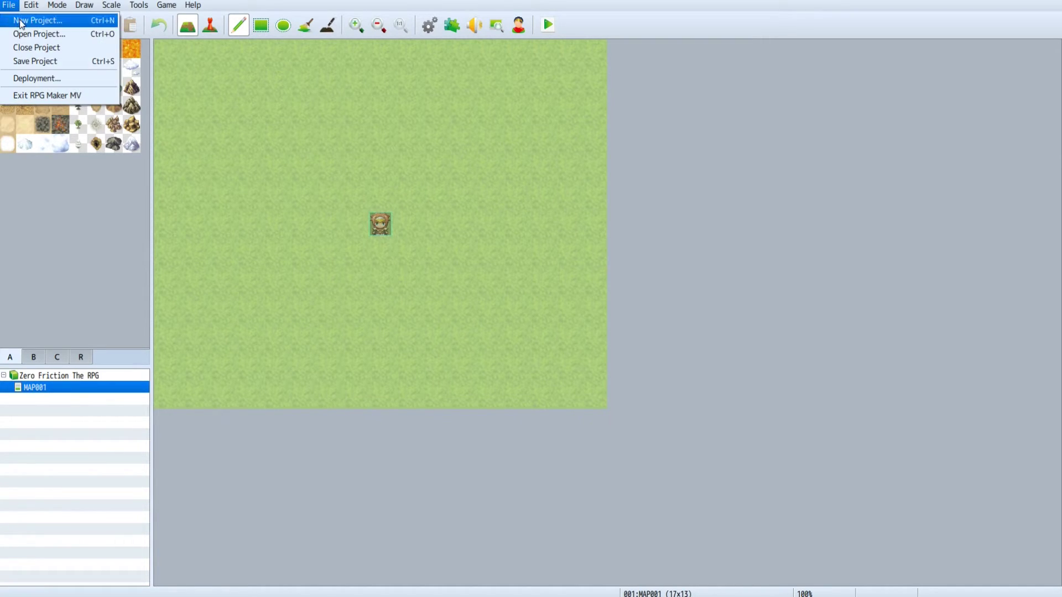
{"action": "left_click", "coordinate": [21, 22]}
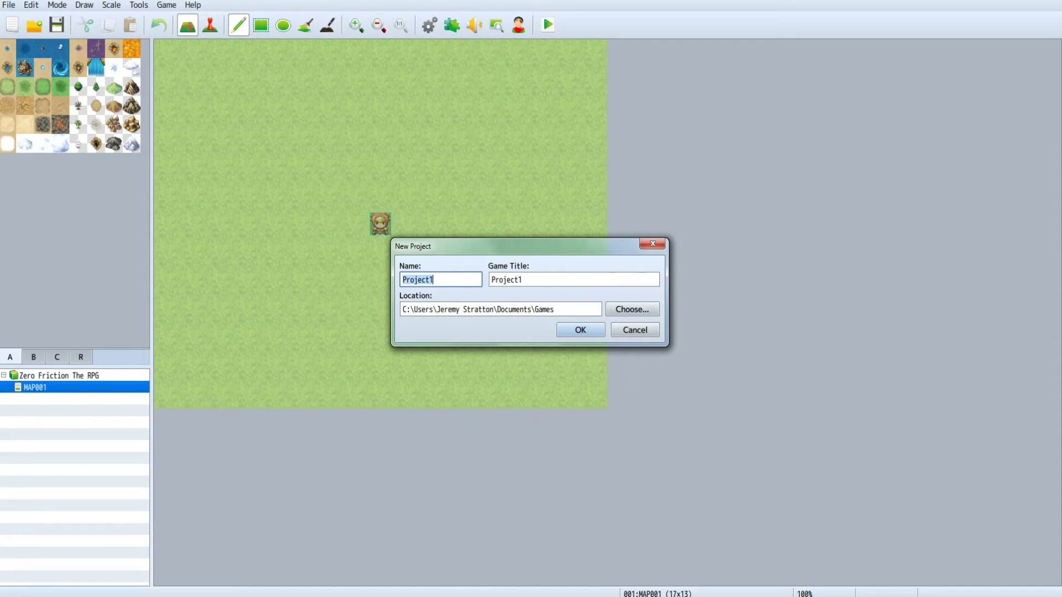
{"action": "type", "text": "Zero Friction"}
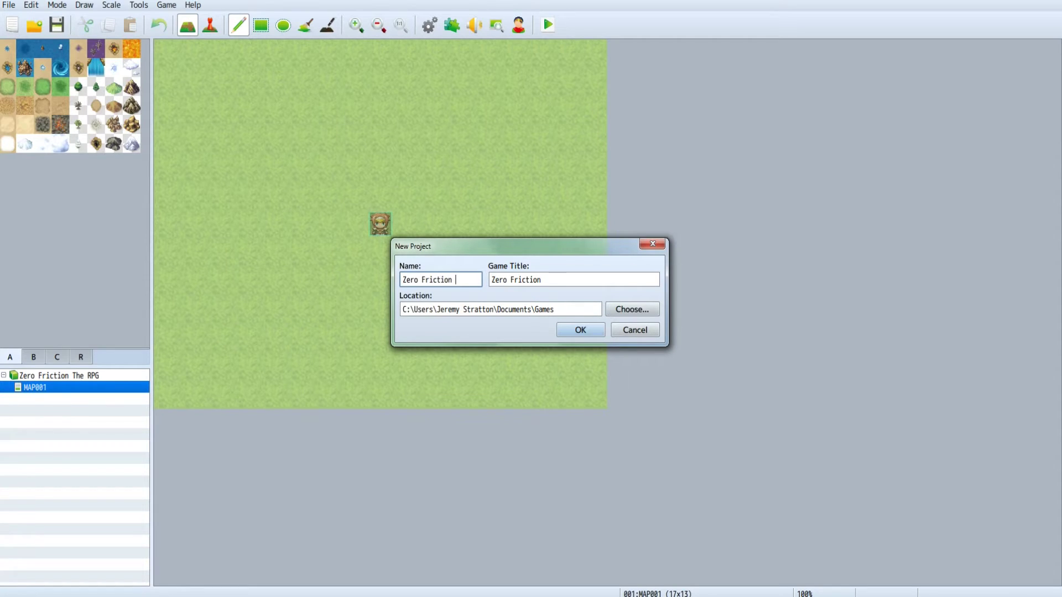
{"action": "type", "text": " The RPG"}
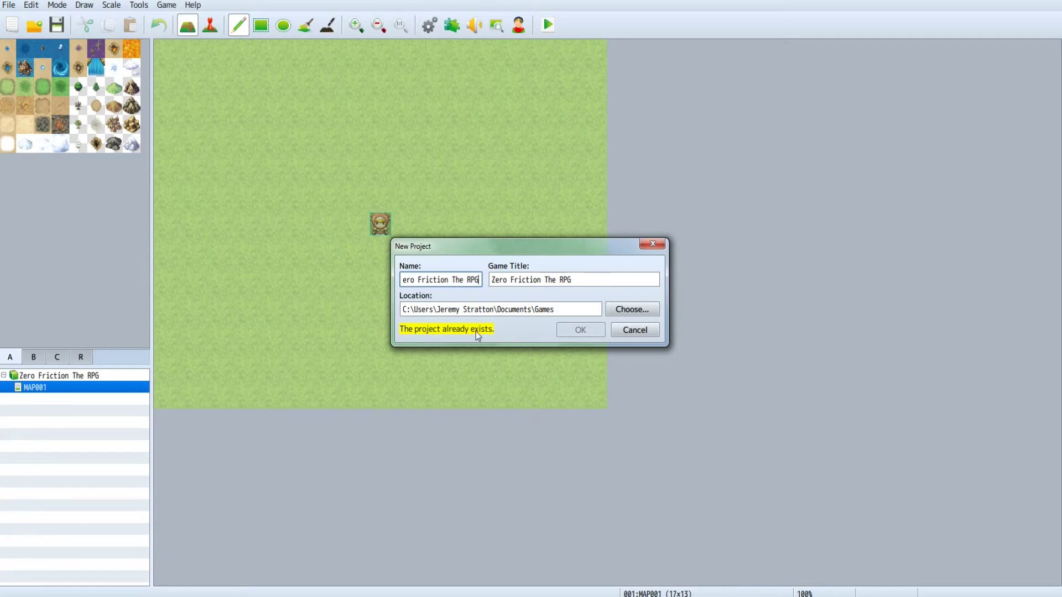
{"action": "left_click", "coordinate": [624, 331]}
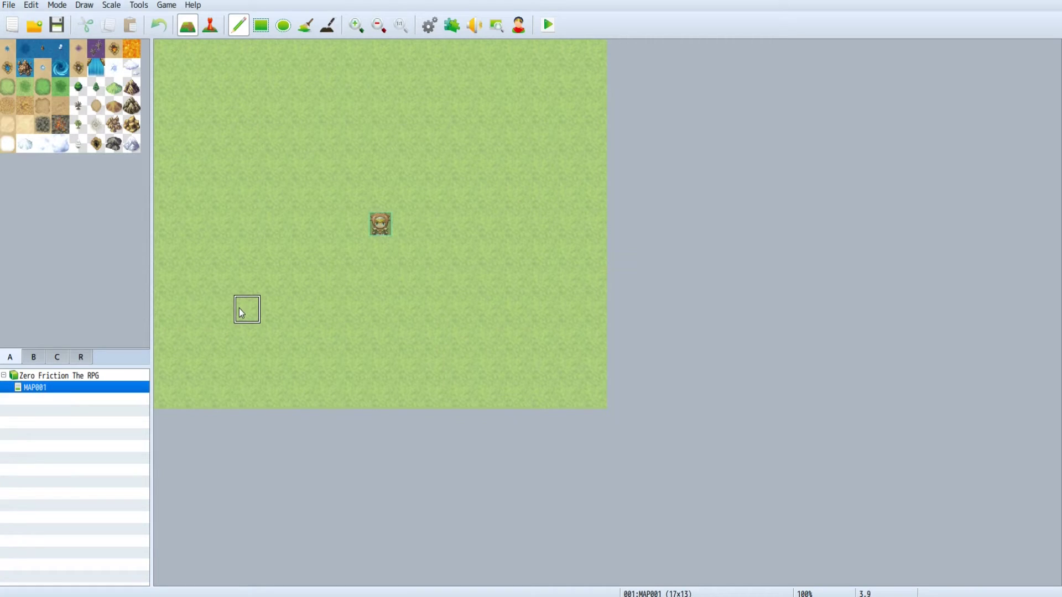
- Close the open project and create a new one named "Zero Friction The RPG Part 1" with the same game title
{"action": "left_click", "coordinate": [10, 6]}
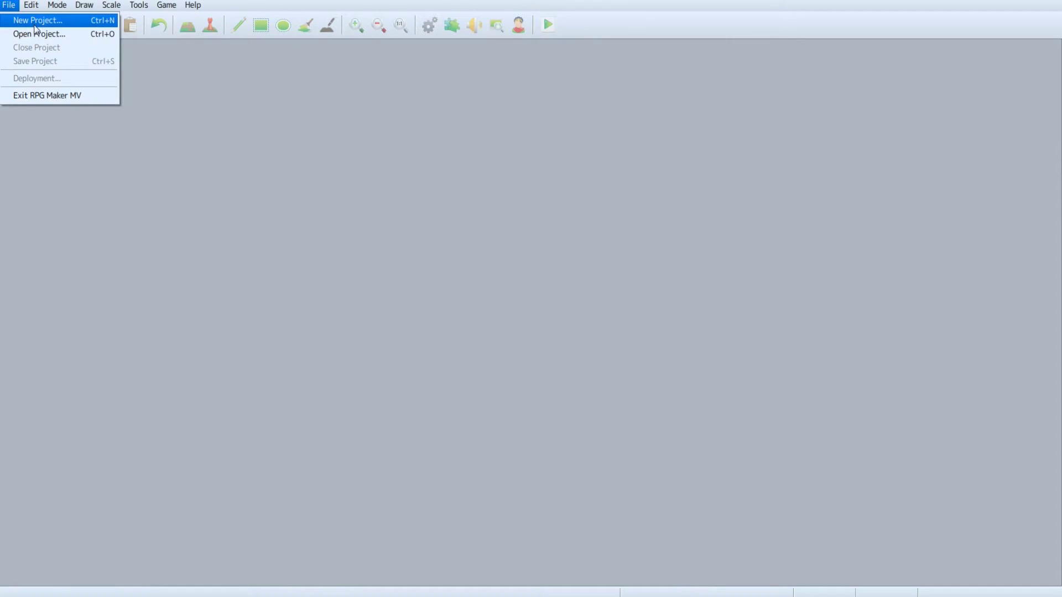
{"action": "left_click", "coordinate": [27, 20]}
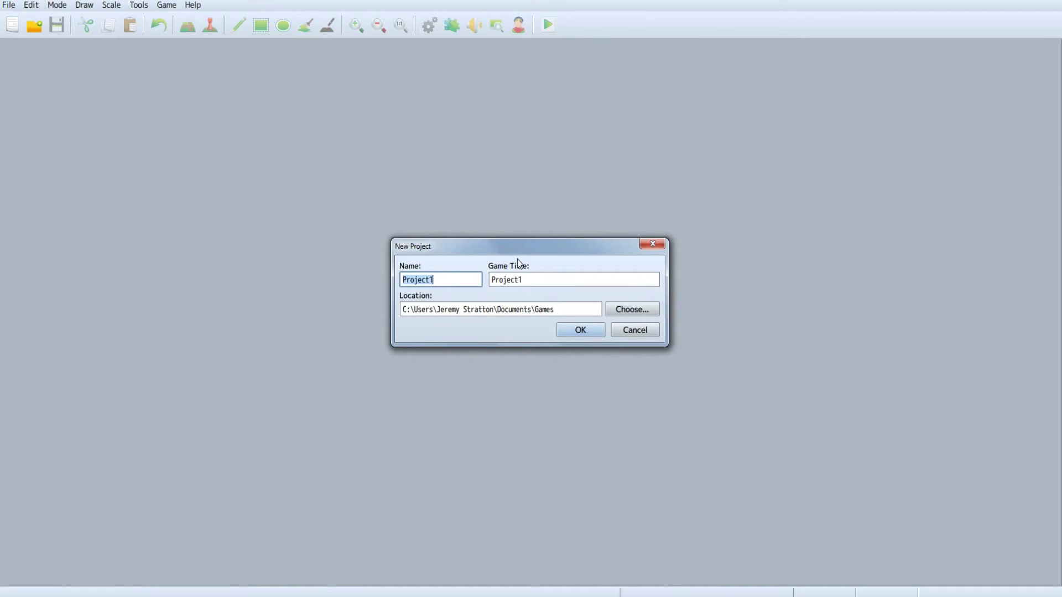
{"action": "type", "text": "Zero Friction The RPG"}
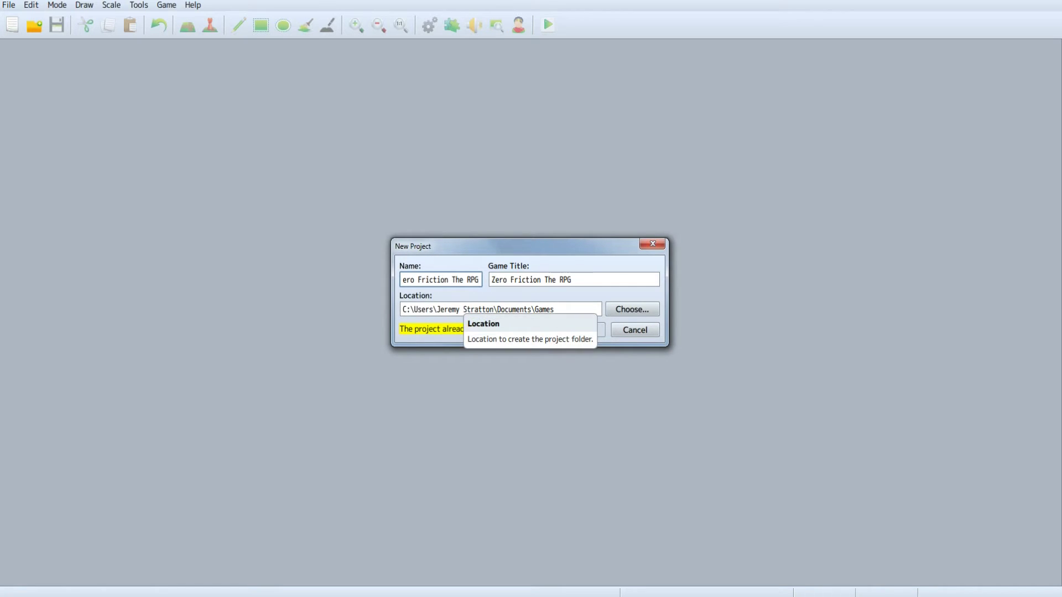
{"action": "type", "text": "Part"}
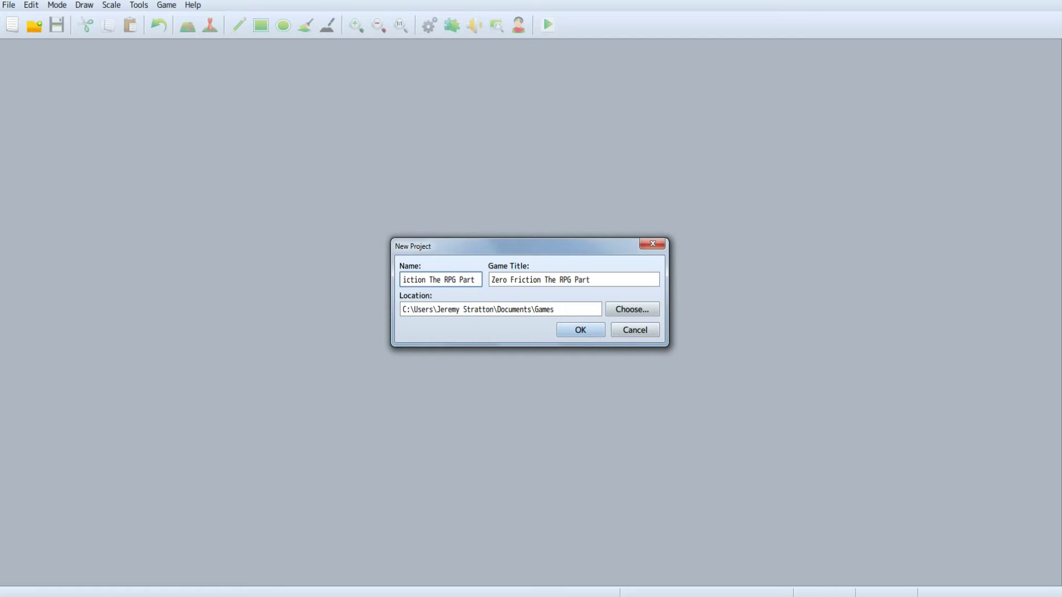
{"action": "type", "text": " 1"}
{"action": "left_click", "coordinate": [570, 330]}
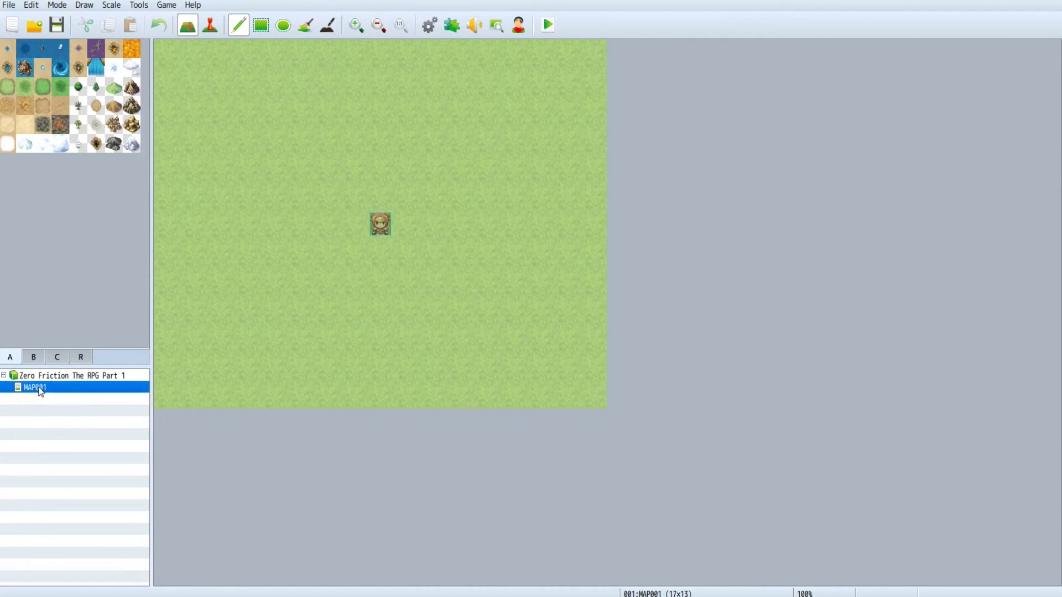
- Rename the MAP001 map as "ZF Town" and set its tileset to Outside
{"action": "right_click", "coordinate": [41, 391]}
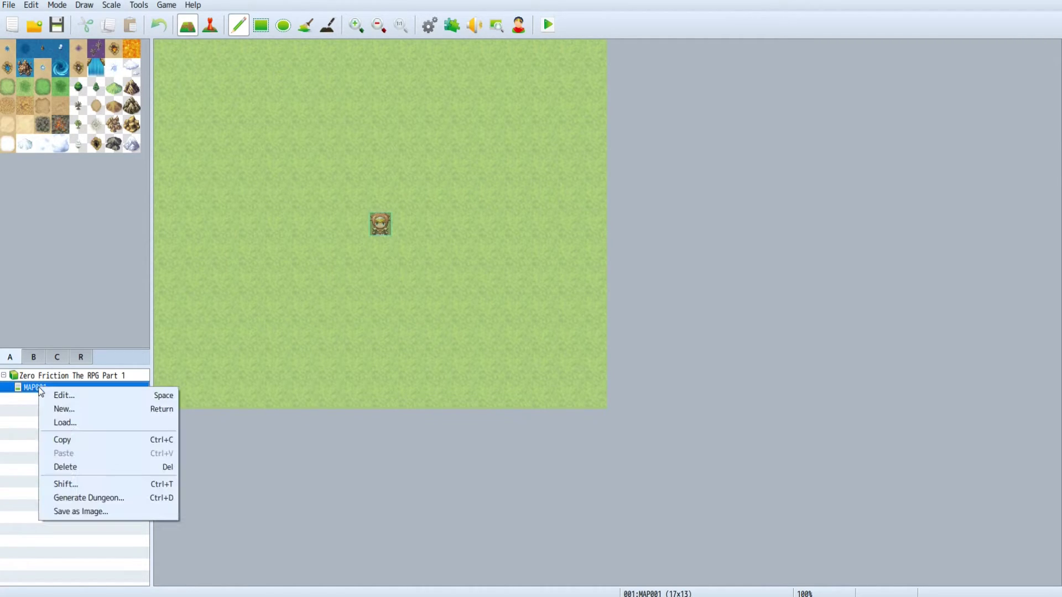
{"action": "left_click", "coordinate": [70, 396]}
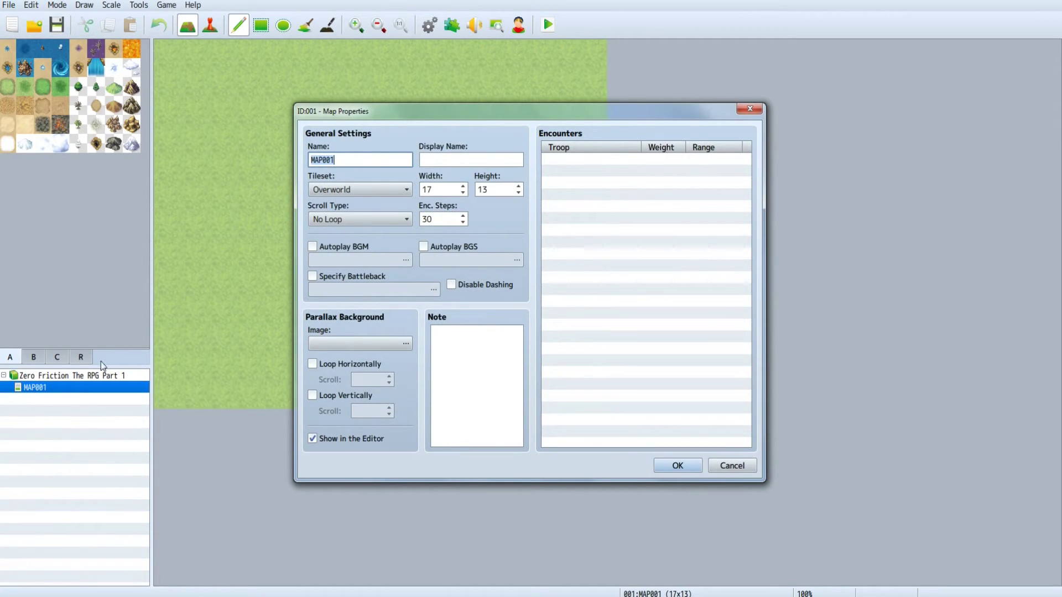
{"action": "mouse_move", "coordinate": [370, 114]}
{"action": "left_mouse_down"}
{"action": "mouse_move", "coordinate": [414, 121]}
{"action": "mouse_move", "coordinate": [367, 116]}
{"action": "left_mouse_up"}
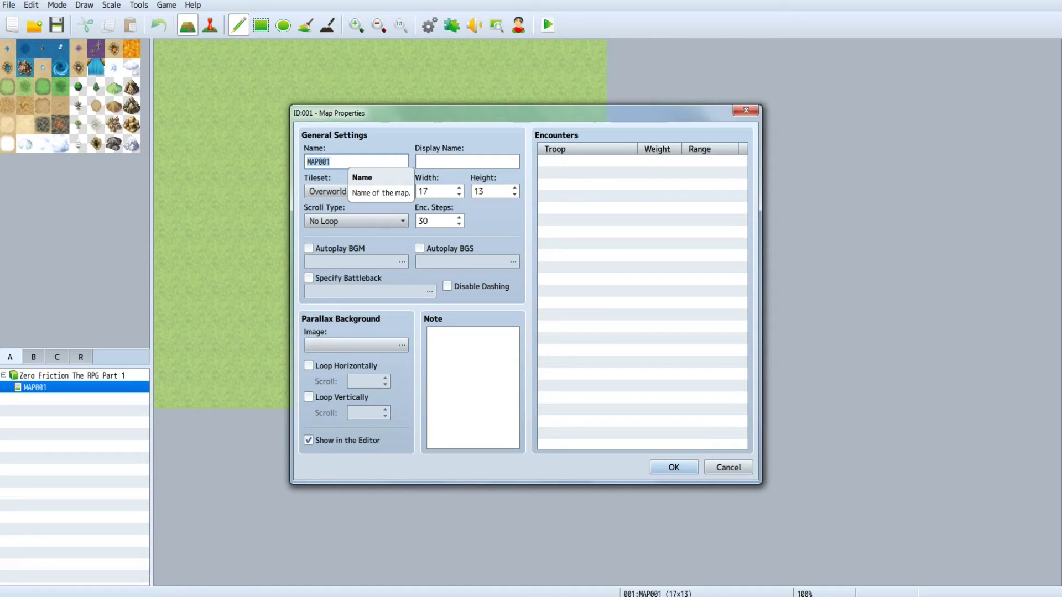
{"action": "type", "text": "ZF Town"}
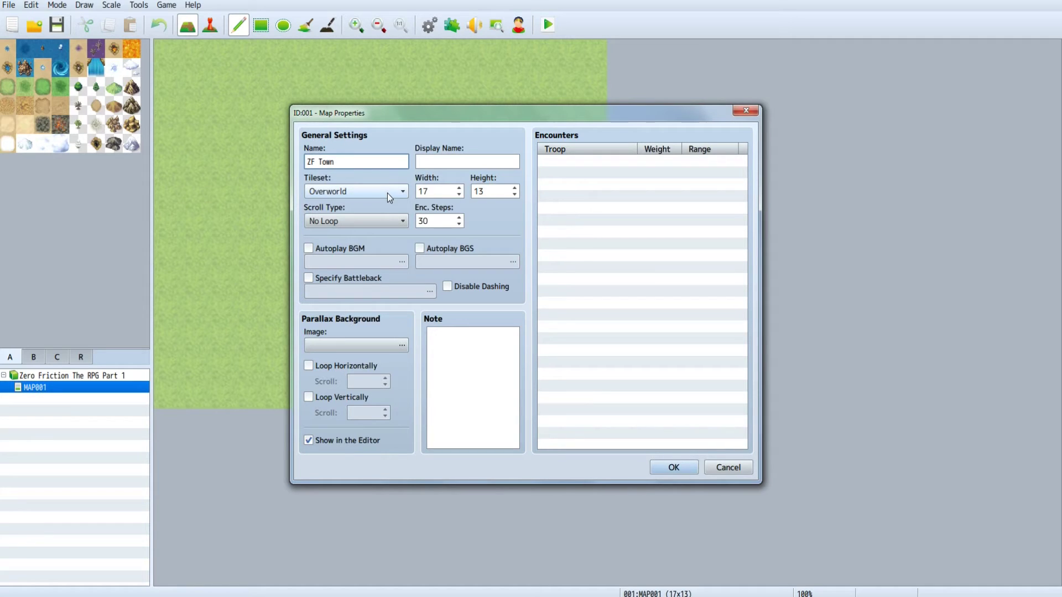
{"action": "left_click", "coordinate": [347, 191]}
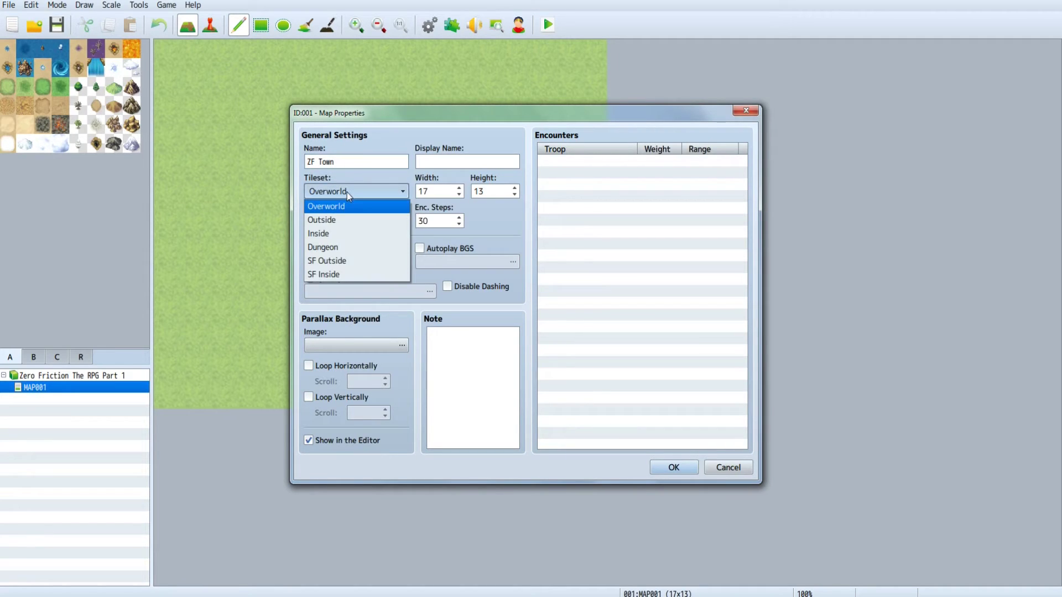
{"action": "left_click", "coordinate": [340, 221]}
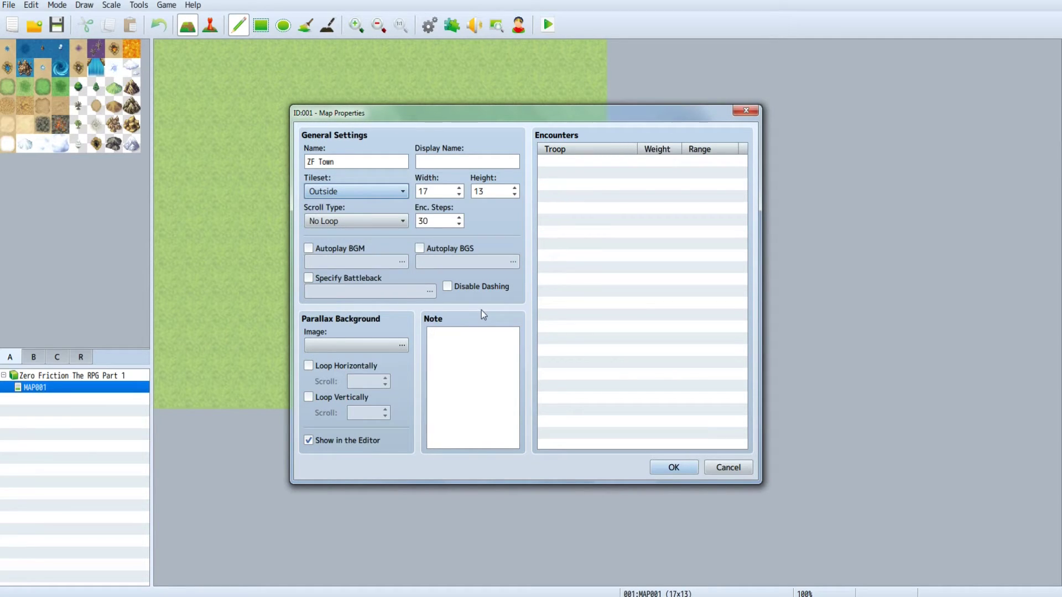
{"action": "left_click", "coordinate": [668, 469]}
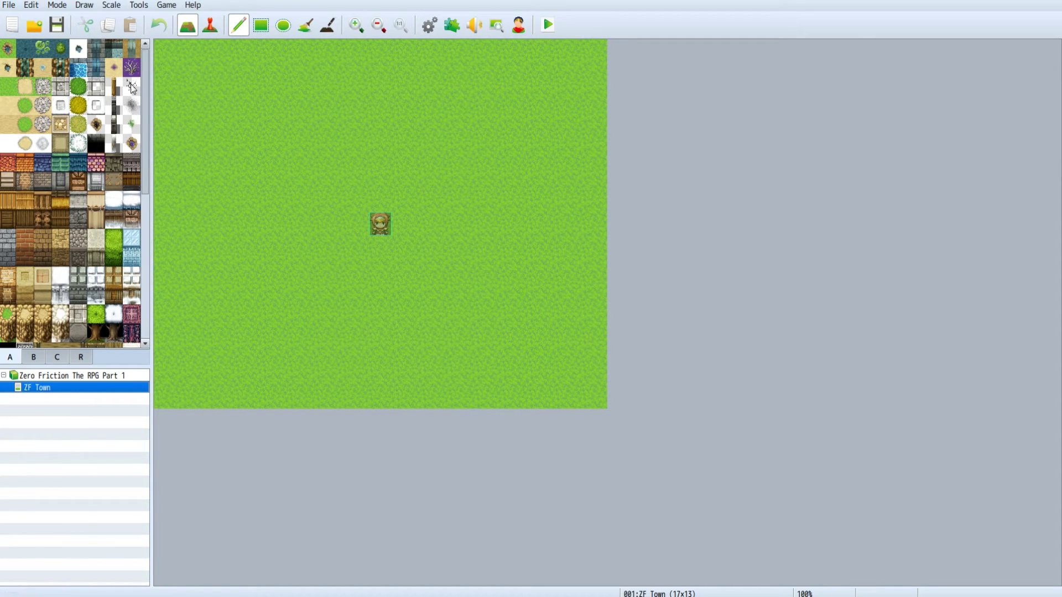
- Open the sample maps from the ZF Town map and preview Normal Town, Abandoned Town, Market, Mining City, Snow Town and Floating Temple
{"action": "right_click", "coordinate": [41, 392]}
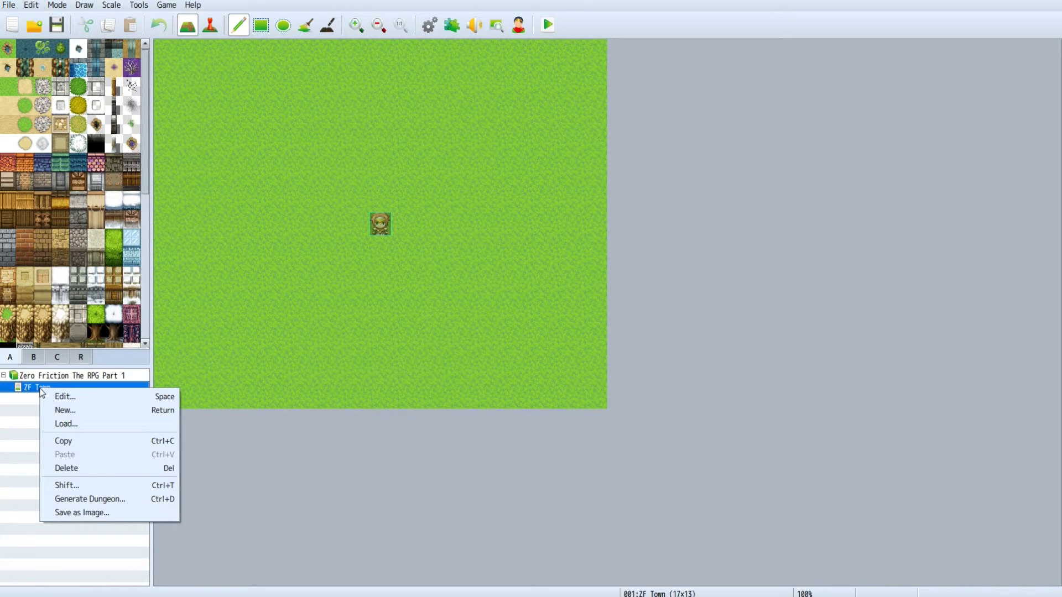
{"action": "left_click", "coordinate": [77, 424]}
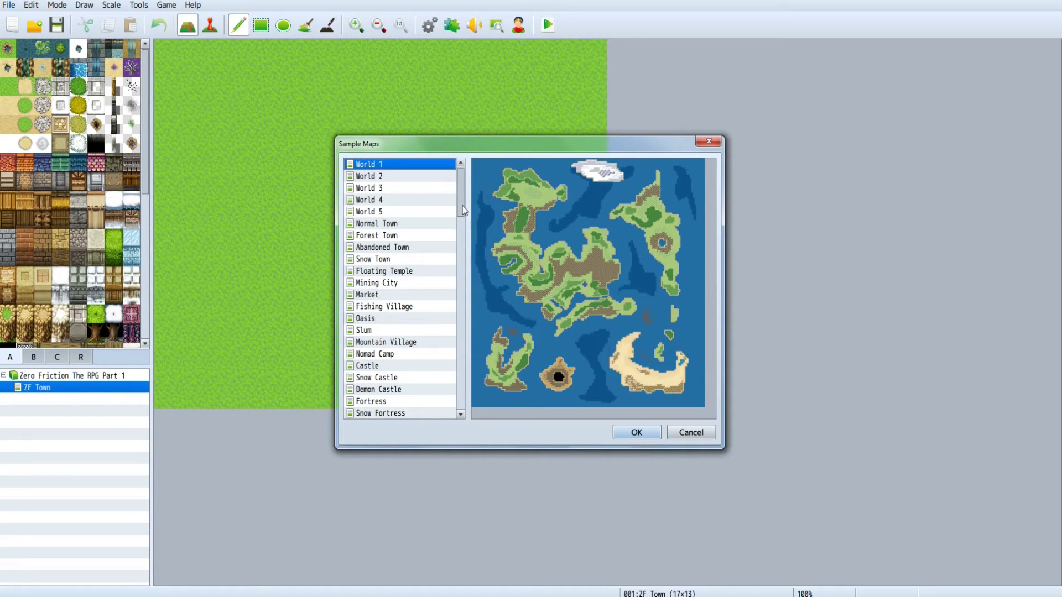
{"action": "scroll", "coordinate": [462, 206], "scroll_direction": "down", "scroll_amount": 1}
{"action": "scroll", "coordinate": [462, 205], "scroll_direction": "up", "scroll_amount": 1}
{"action": "left_click", "coordinate": [395, 224]}
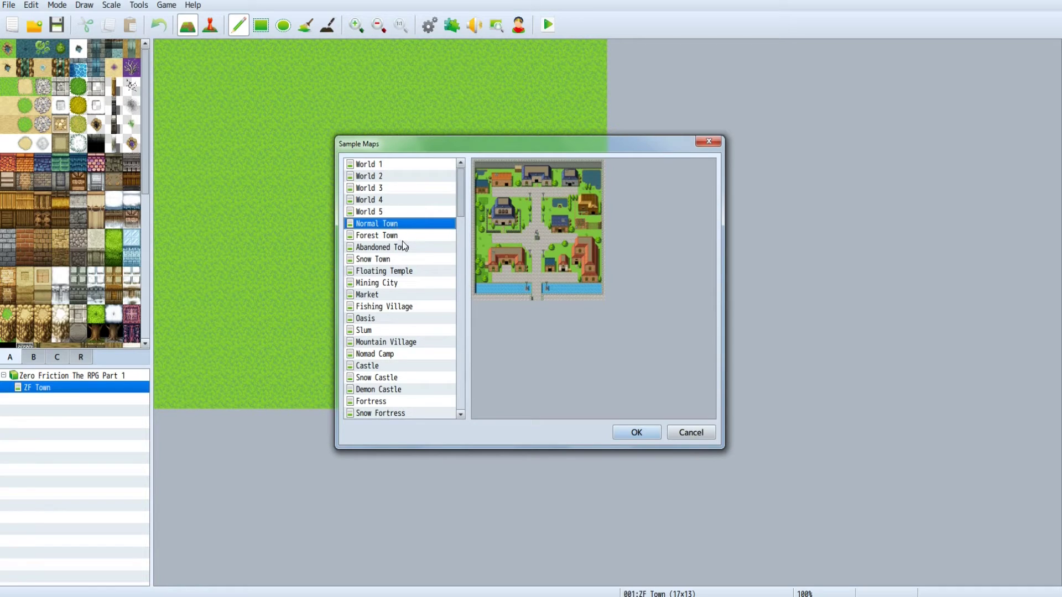
{"action": "left_click", "coordinate": [406, 247]}
{"action": "left_click", "coordinate": [402, 270]}
{"action": "left_click", "coordinate": [402, 306]}
{"action": "left_click", "coordinate": [398, 295]}
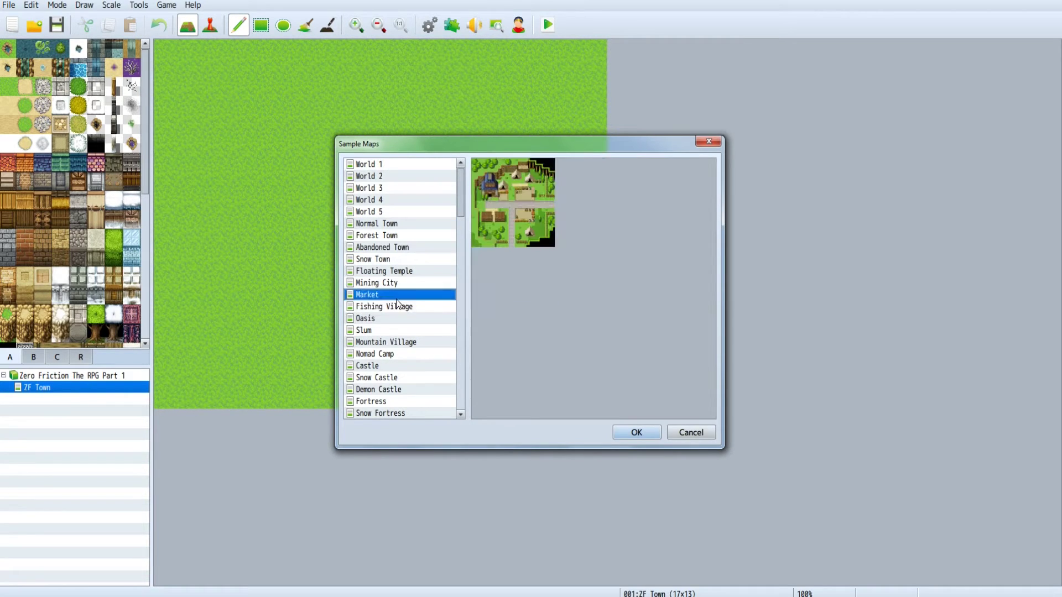
{"action": "left_click", "coordinate": [396, 306]}
{"action": "left_click", "coordinate": [398, 296]}
{"action": "left_click", "coordinate": [402, 283]}
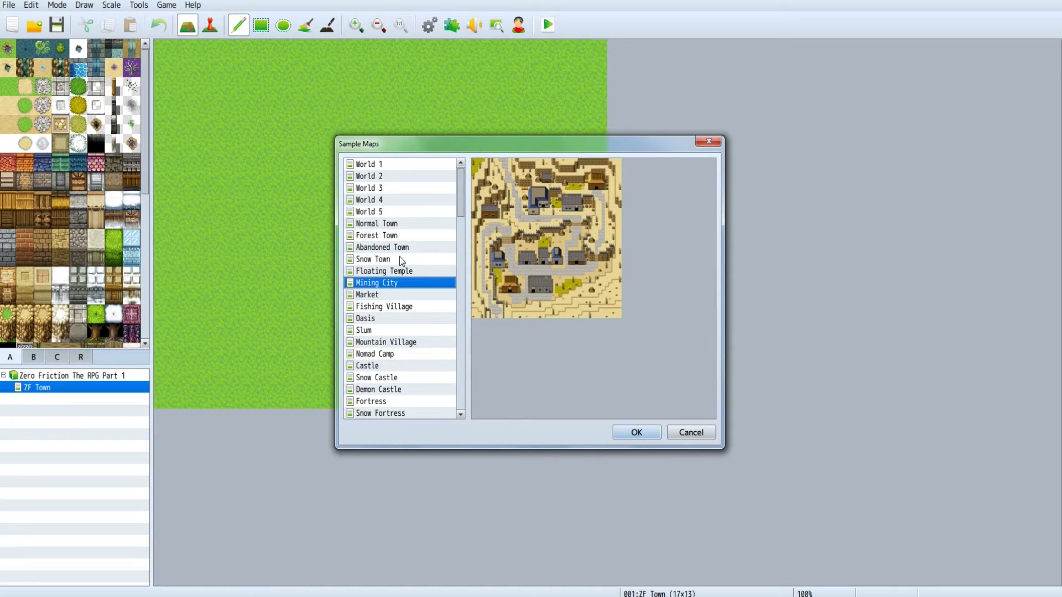
{"action": "left_click", "coordinate": [396, 258]}
{"action": "left_click", "coordinate": [394, 271]}
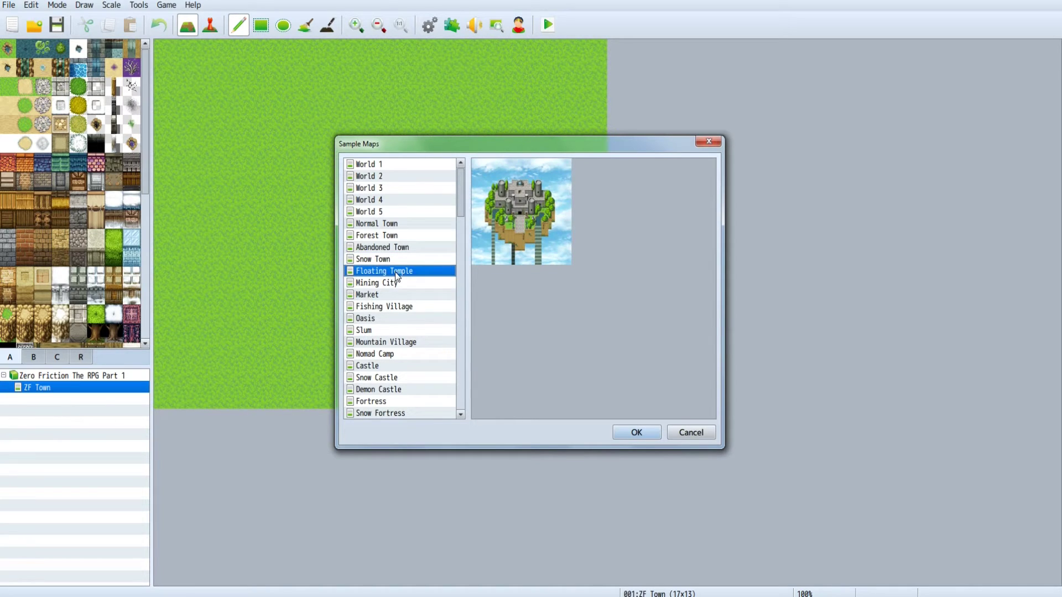
- Load the Normal Town sample map beneath ZF Town
{"action": "left_click", "coordinate": [396, 224]}
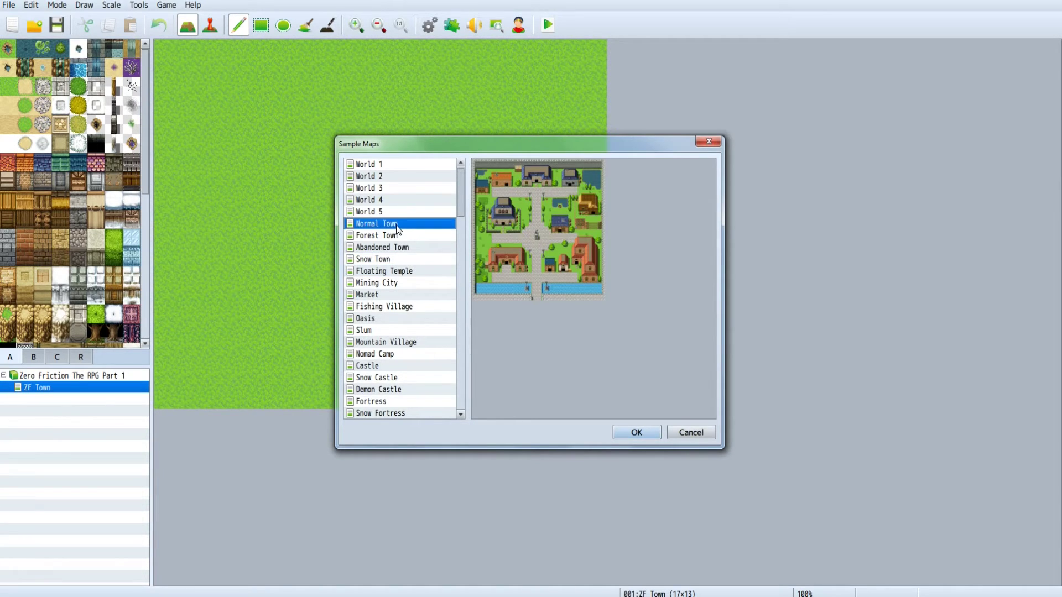
{"action": "left_click", "coordinate": [636, 432]}
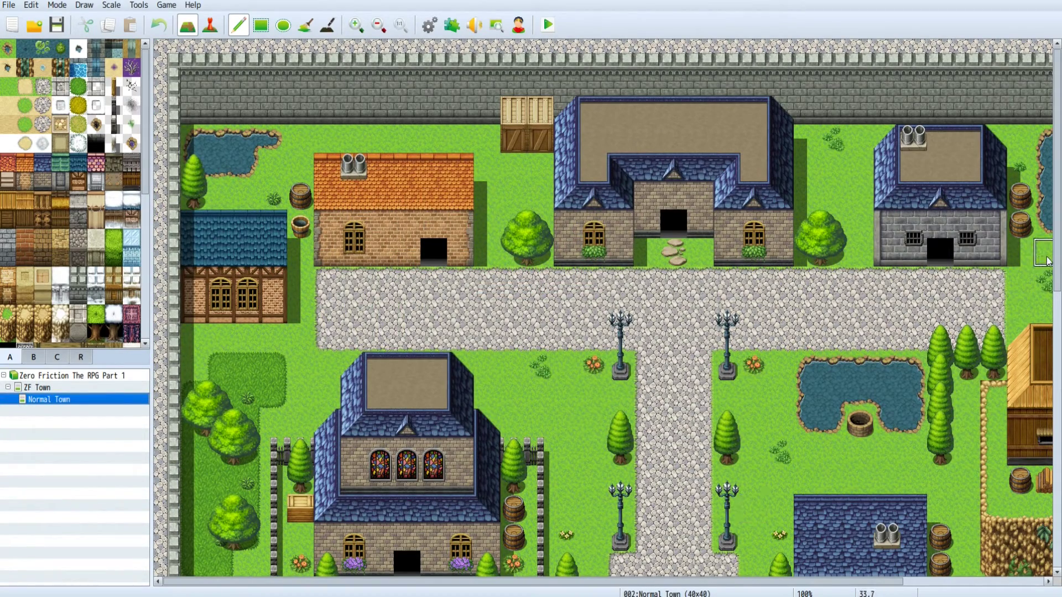
- Examine the full layout of the Normal Town map at reduced scale, ending at 50% zoom
{"action": "left_click_drag", "start_coordinate": [1057, 260], "coordinate": [1057, 299]}
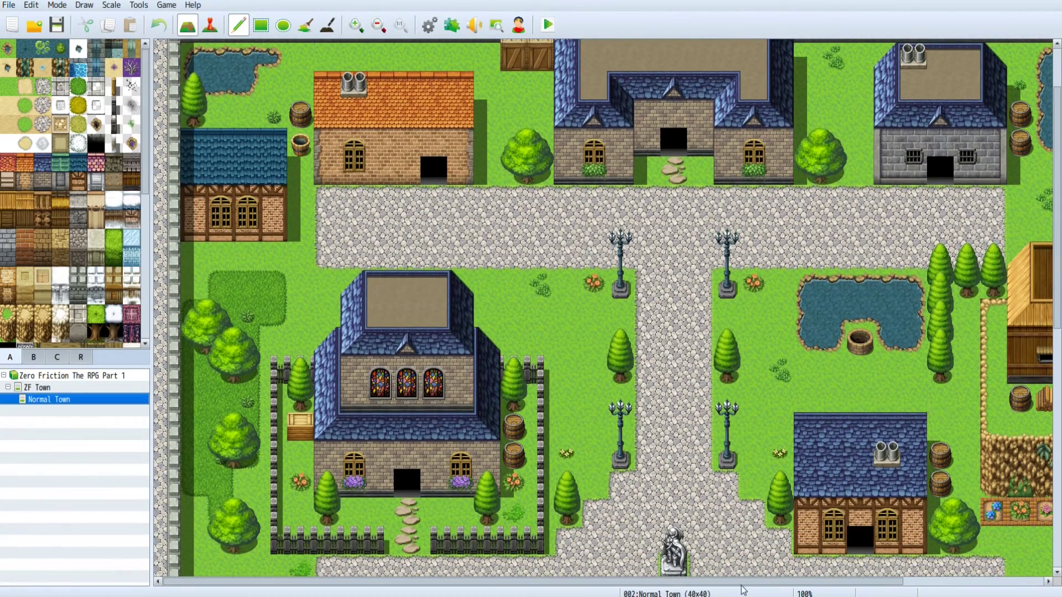
{"action": "left_click_drag", "start_coordinate": [732, 585], "coordinate": [759, 587]}
{"action": "left_click", "coordinate": [379, 26]}
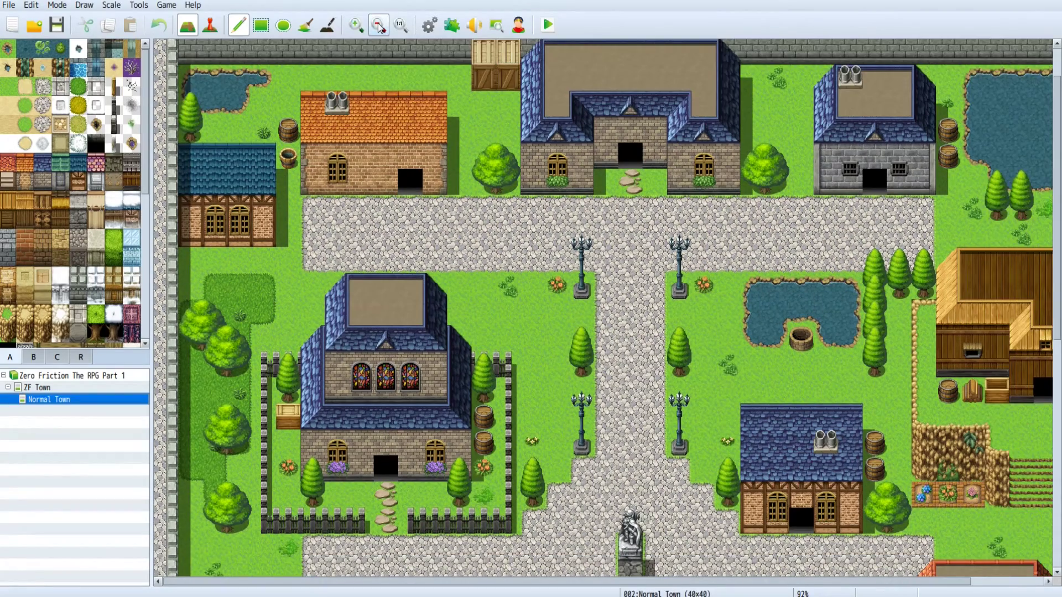
{"action": "left_click", "coordinate": [356, 26]}
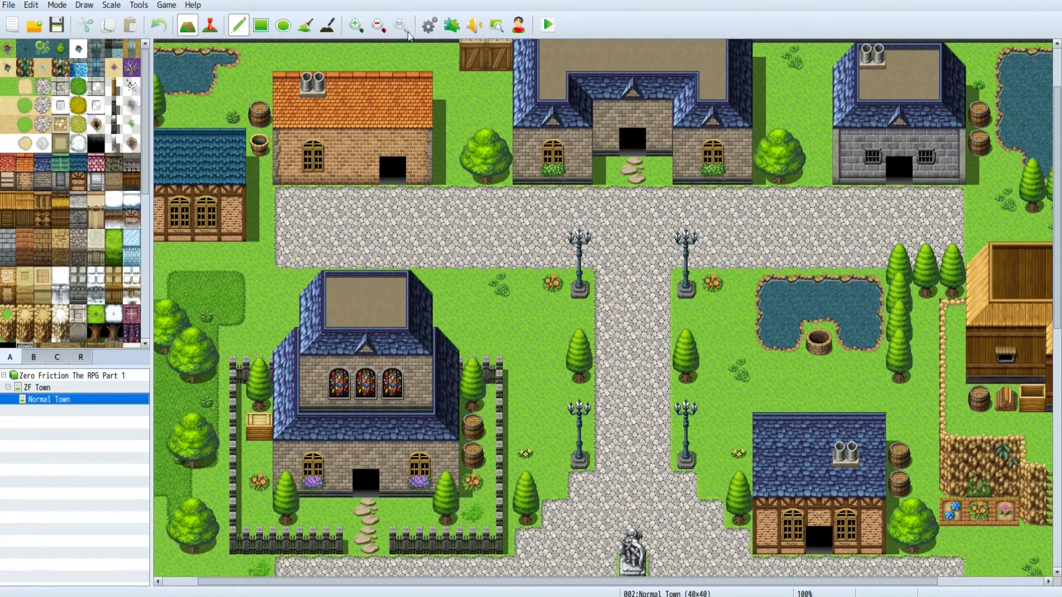
{"action": "left_click", "coordinate": [379, 25]}
{"action": "left_click", "coordinate": [379, 26]}
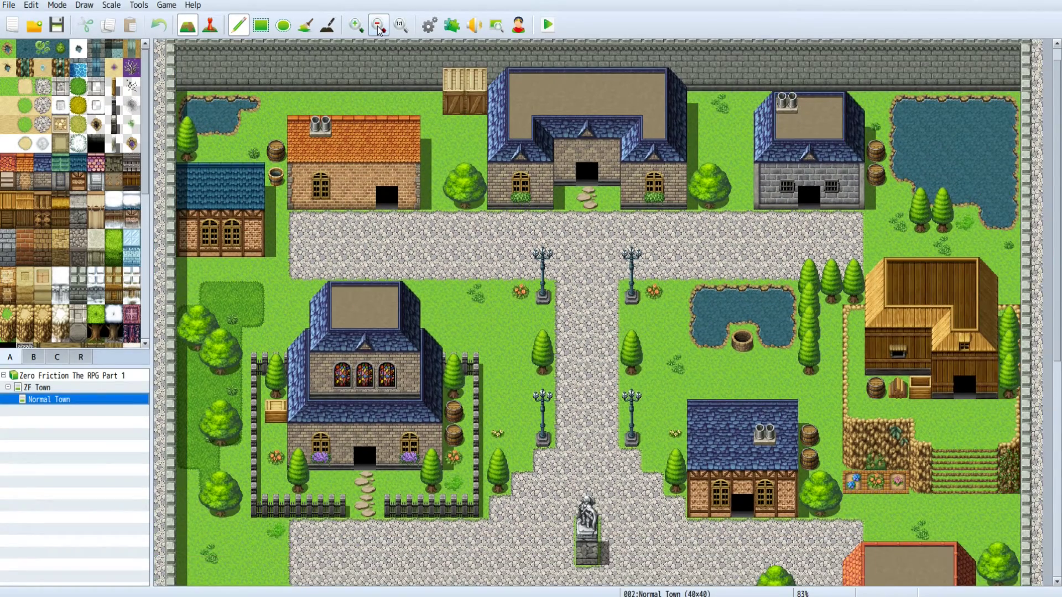
{"action": "left_click", "coordinate": [379, 26]}
{"action": "left_click", "coordinate": [379, 27]}
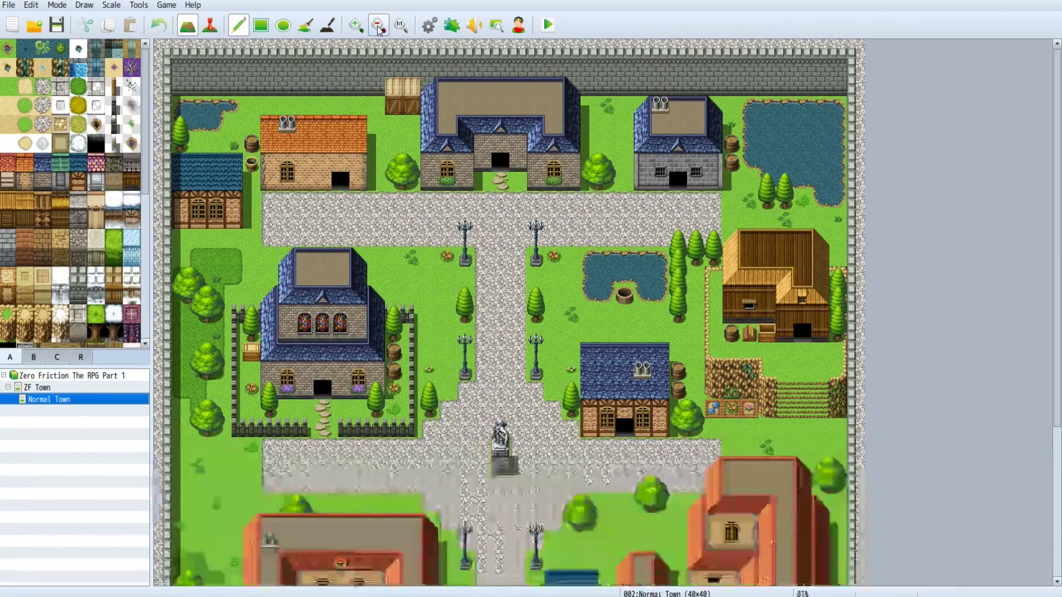
{"action": "left_click", "coordinate": [379, 27]}
{"action": "left_click", "coordinate": [378, 26]}
{"action": "left_click", "coordinate": [379, 27]}
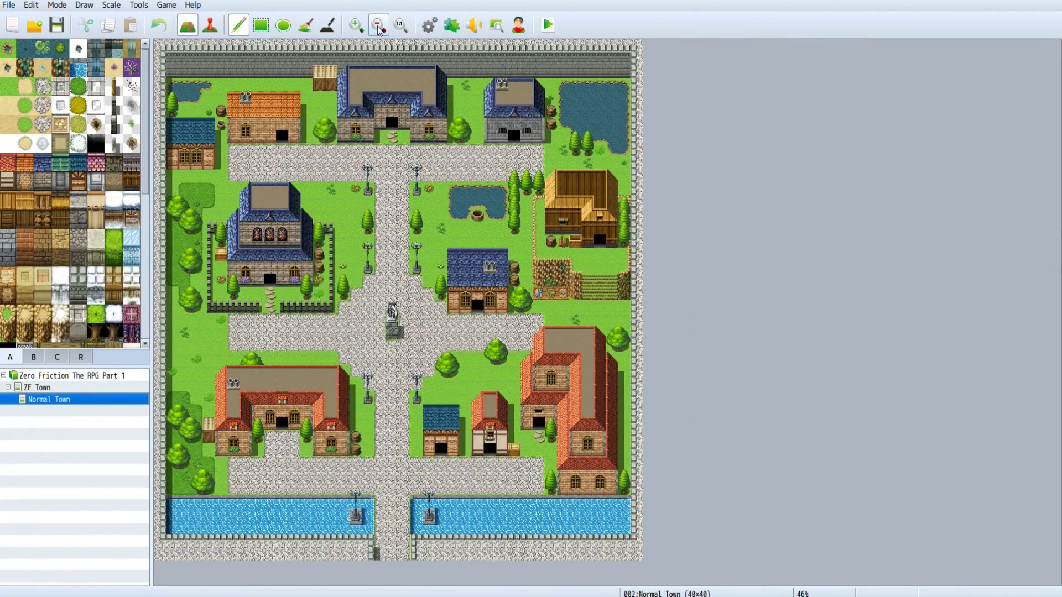
{"action": "left_click", "coordinate": [359, 29]}
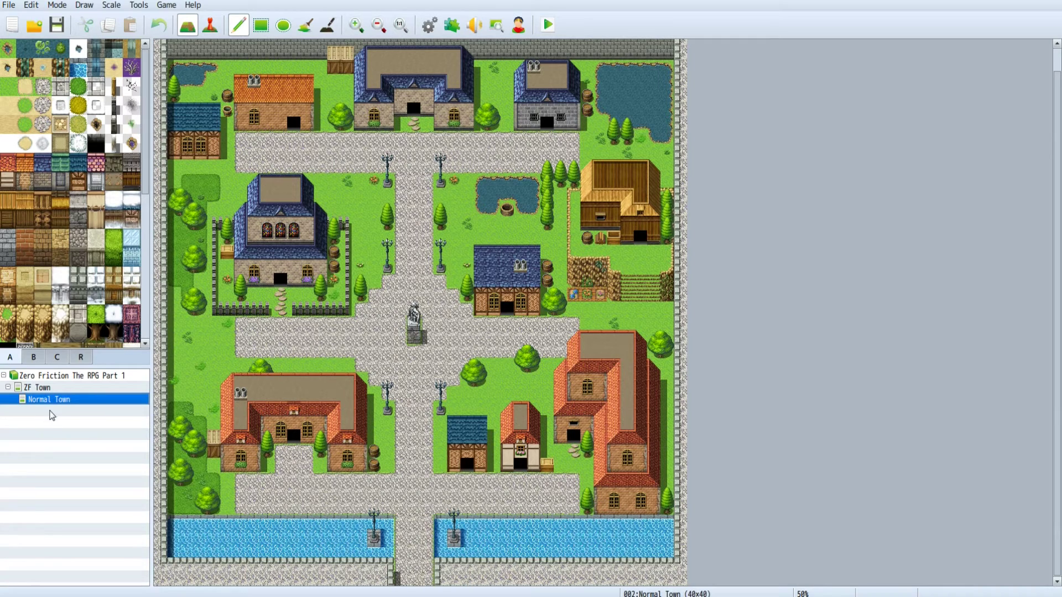
- Dismiss the Normal Town map's options and display the ZF Town map
{"action": "right_click", "coordinate": [55, 402]}
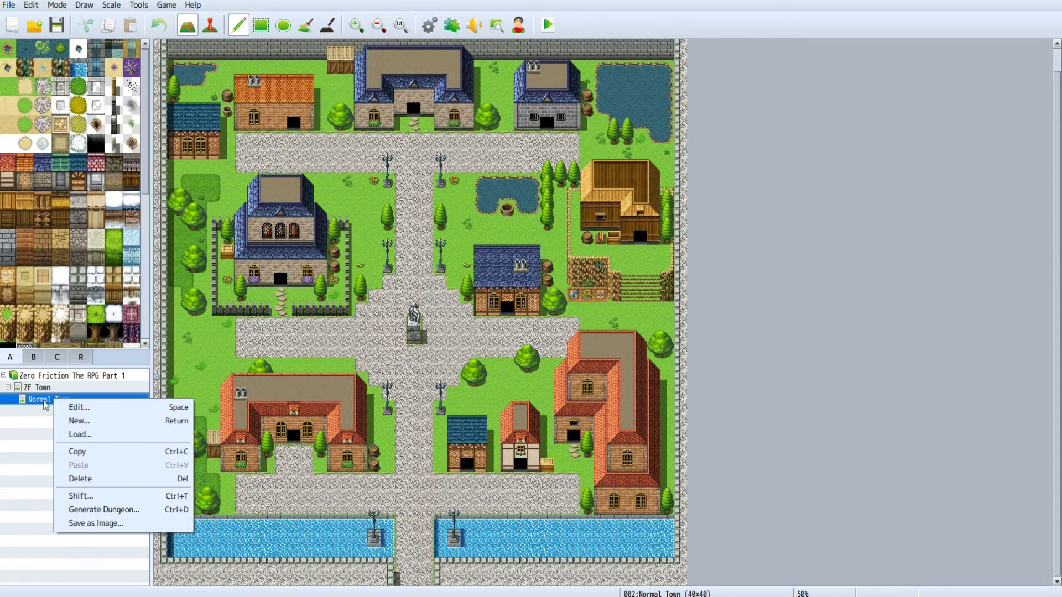
{"action": "left_click", "coordinate": [47, 426]}
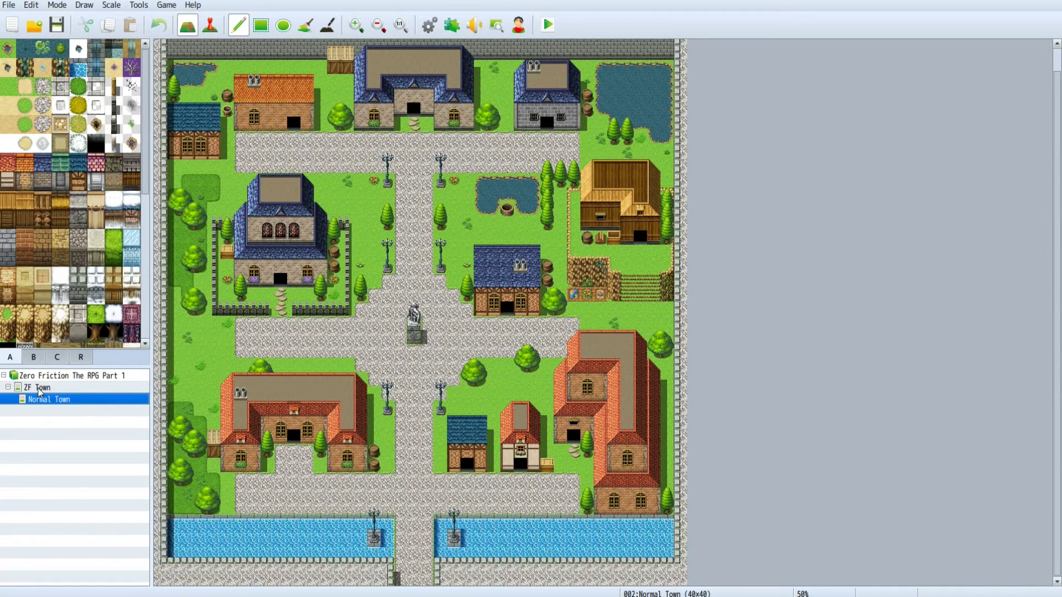
{"action": "left_click", "coordinate": [40, 388]}
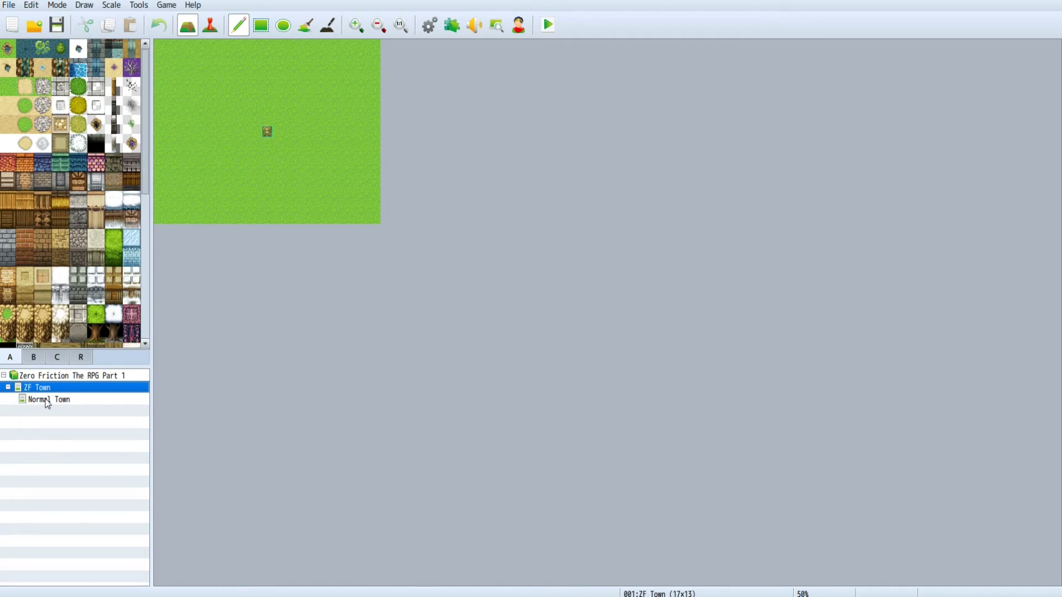
- Create a new map named "house 1" beneath the ZF Town map
{"action": "left_click", "coordinate": [51, 405]}
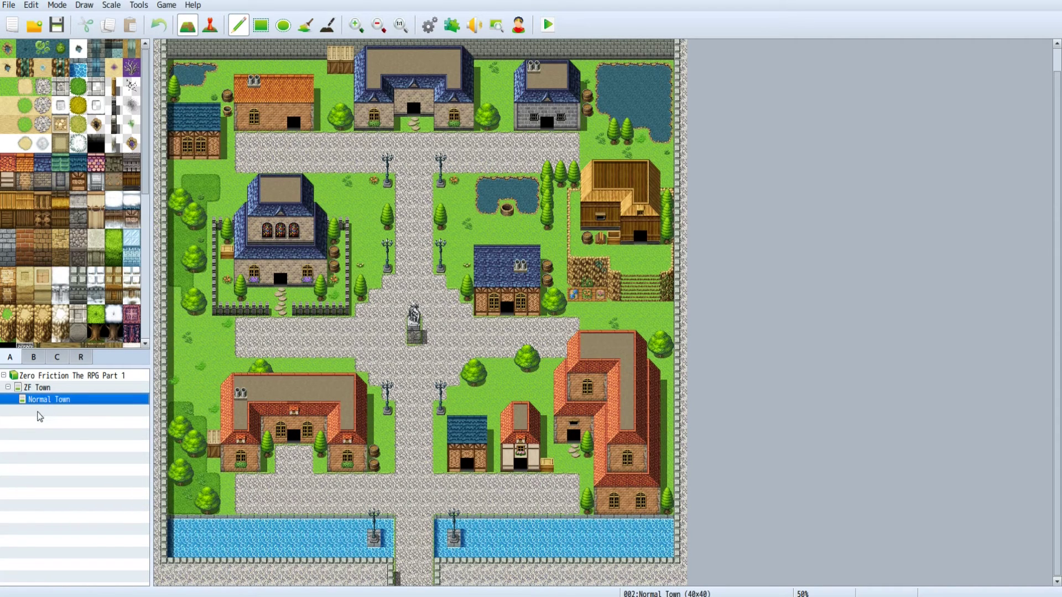
{"action": "left_click", "coordinate": [47, 387]}
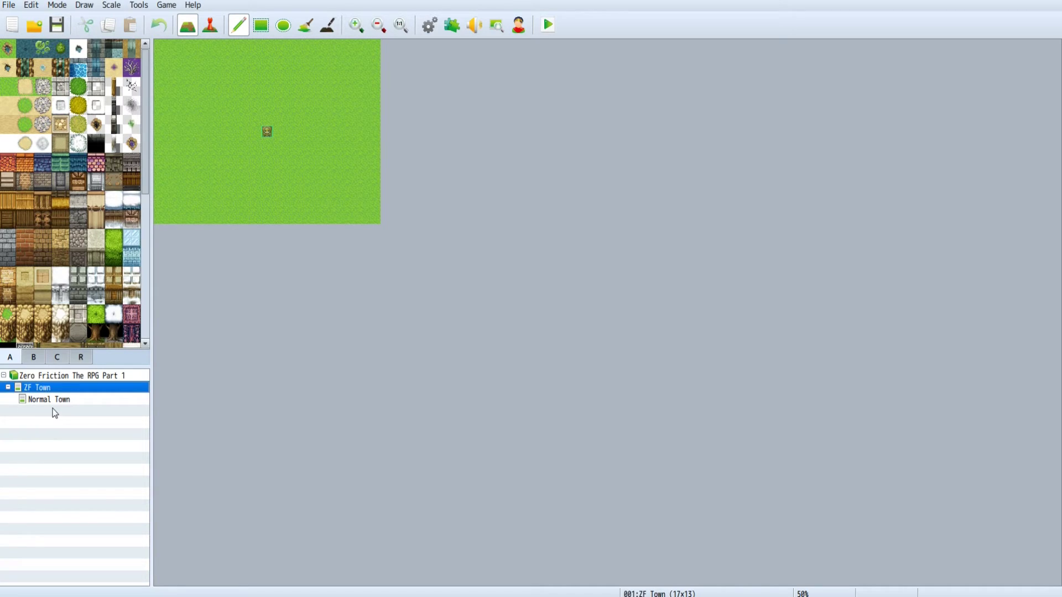
{"action": "right_click", "coordinate": [31, 390]}
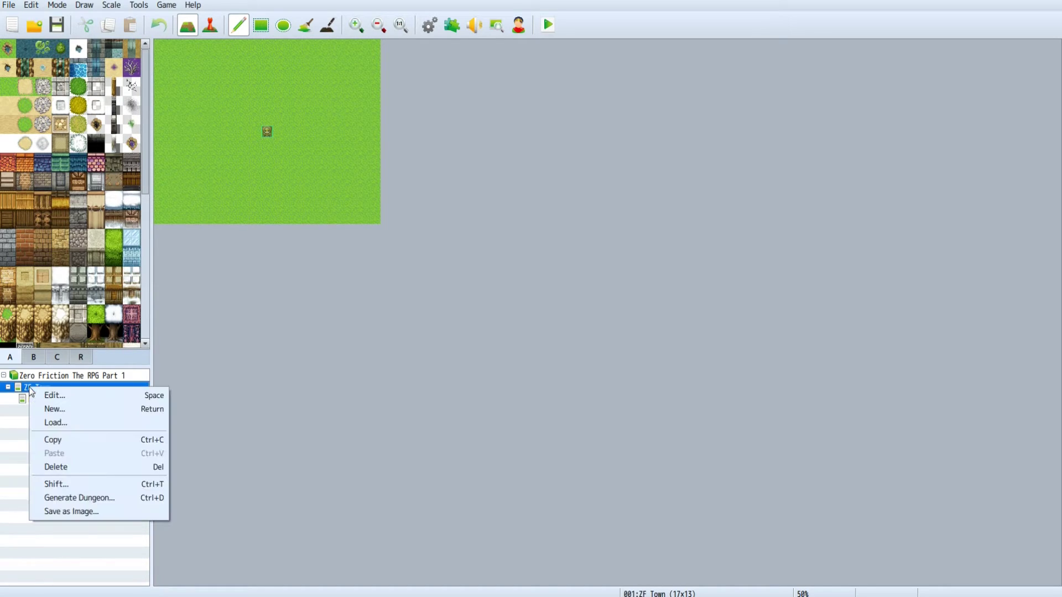
{"action": "left_click", "coordinate": [63, 410]}
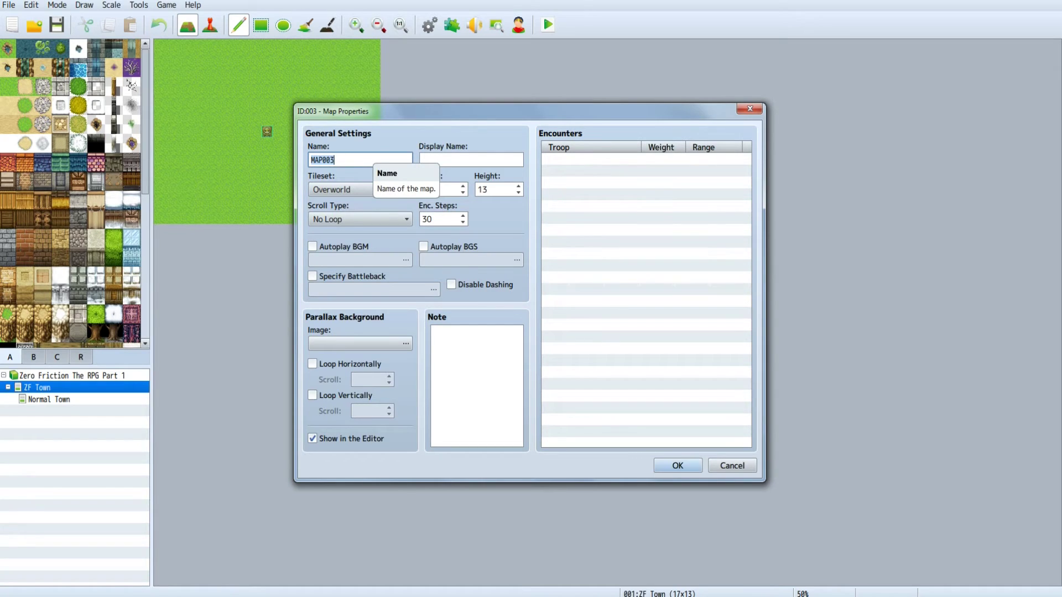
{"action": "type", "text": "house 1"}
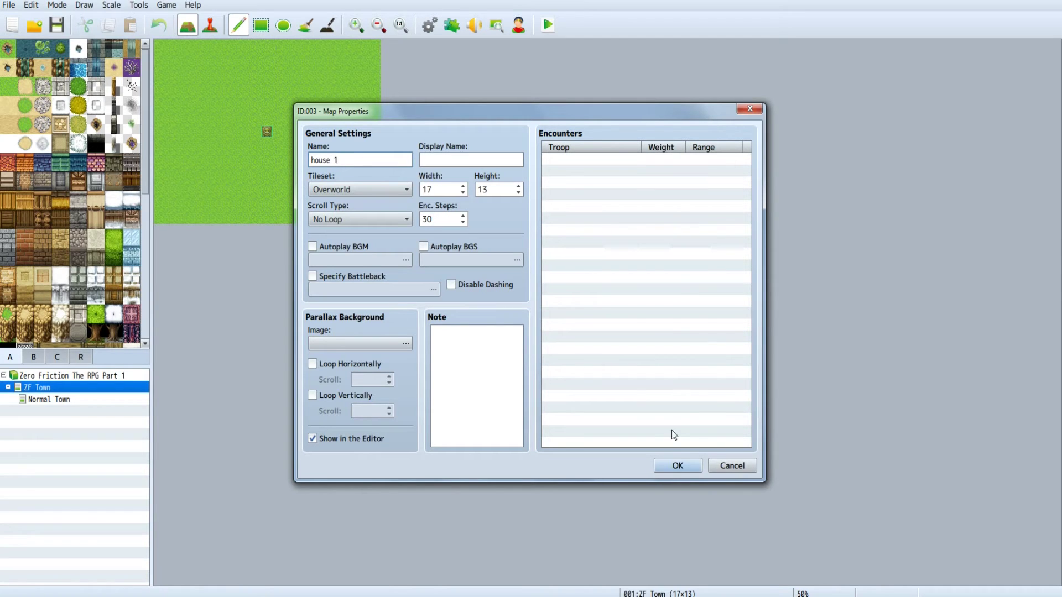
{"action": "left_click", "coordinate": [664, 466]}
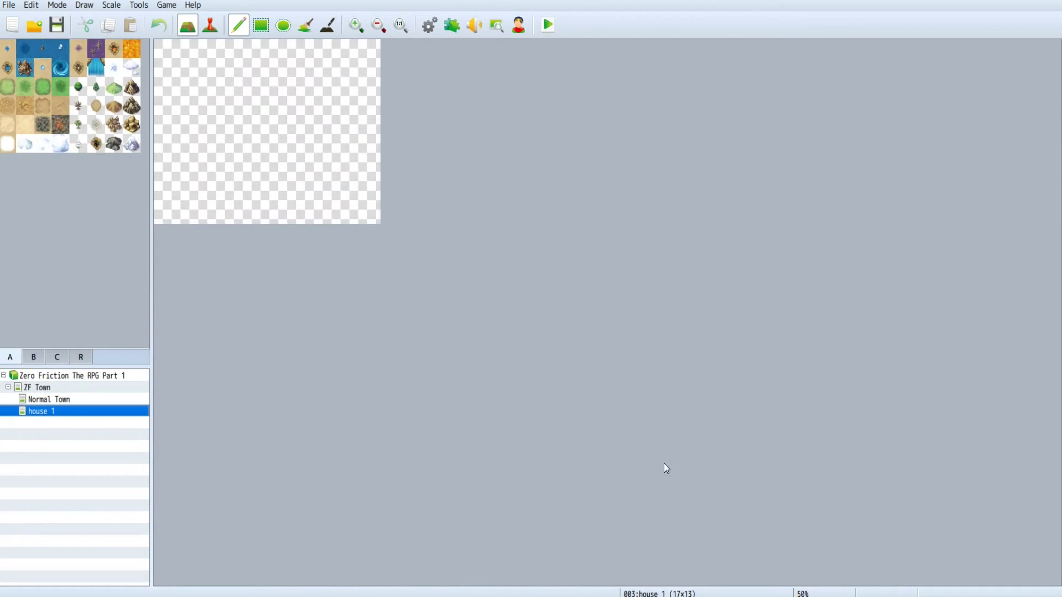
- Create a second map named "house 2" beneath ZF Town
{"action": "right_click", "coordinate": [40, 388]}
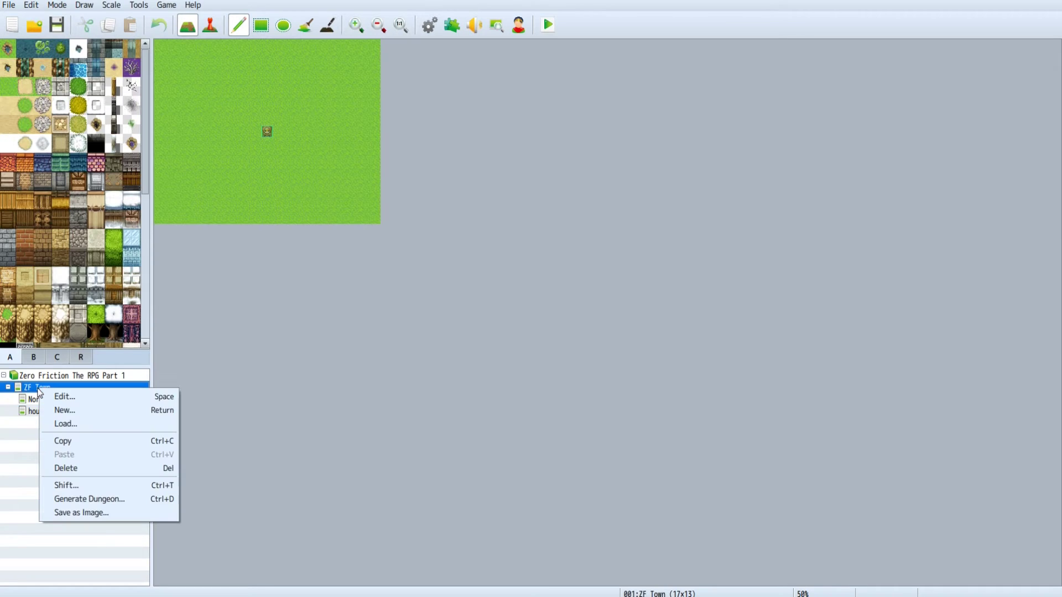
{"action": "left_click", "coordinate": [78, 410]}
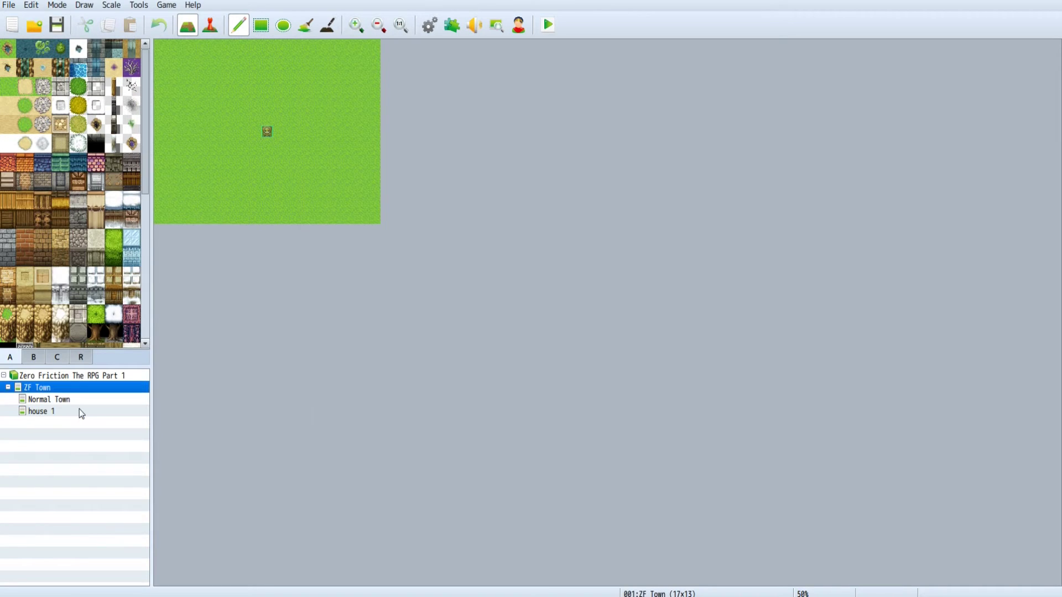
{"action": "type", "text": "house 2"}
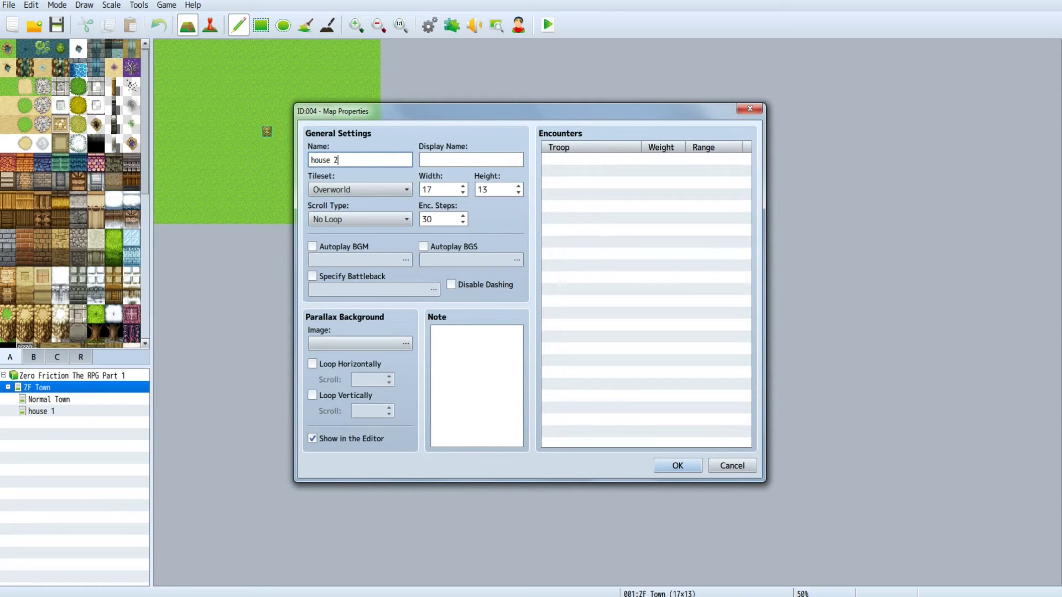
{"action": "left_click", "coordinate": [675, 465]}
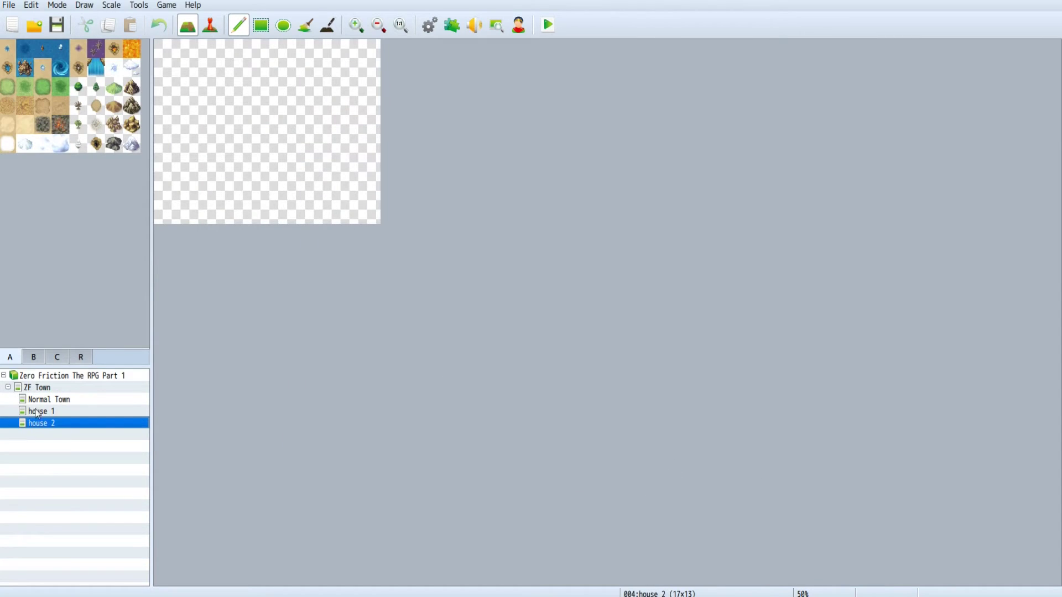
- Create a third map named "house 3" beneath ZF Town with the Inside tileset
{"action": "right_click", "coordinate": [43, 391]}
{"action": "left_click", "coordinate": [73, 409]}
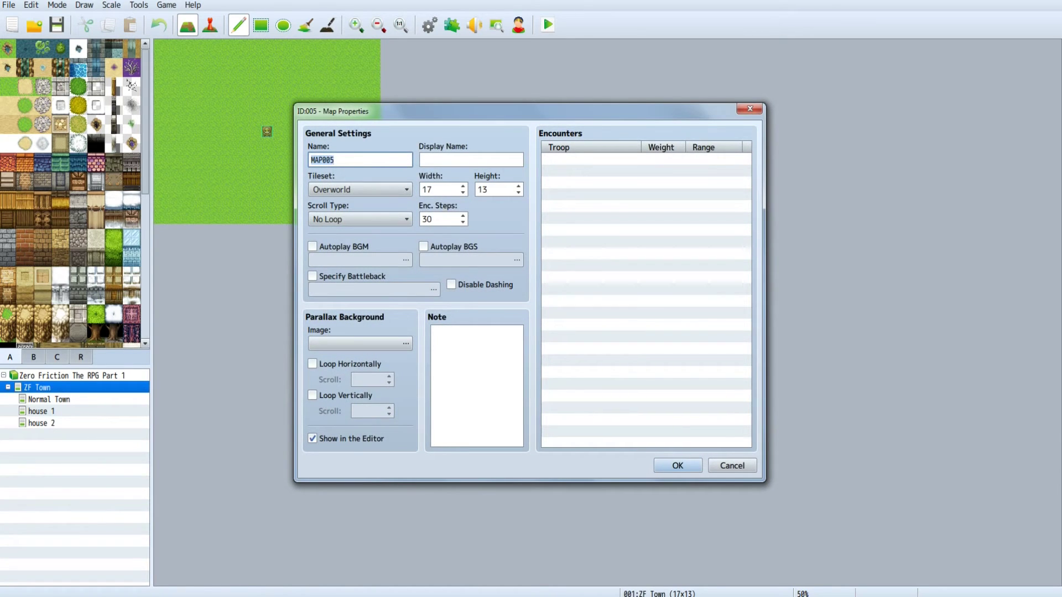
{"action": "type", "text": "house 3"}
{"action": "left_click", "coordinate": [388, 189]}
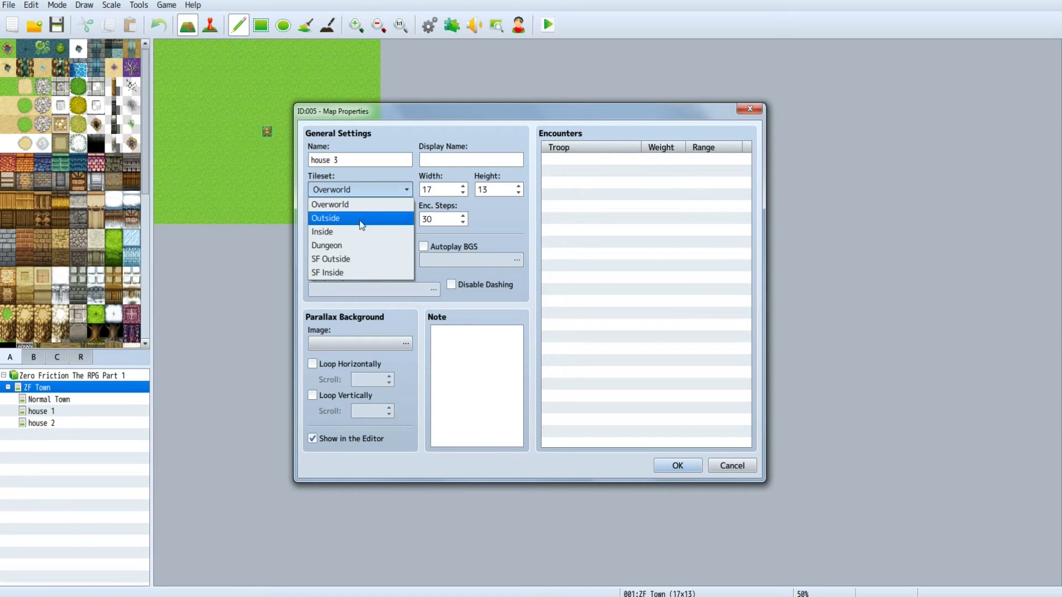
{"action": "left_click", "coordinate": [352, 232]}
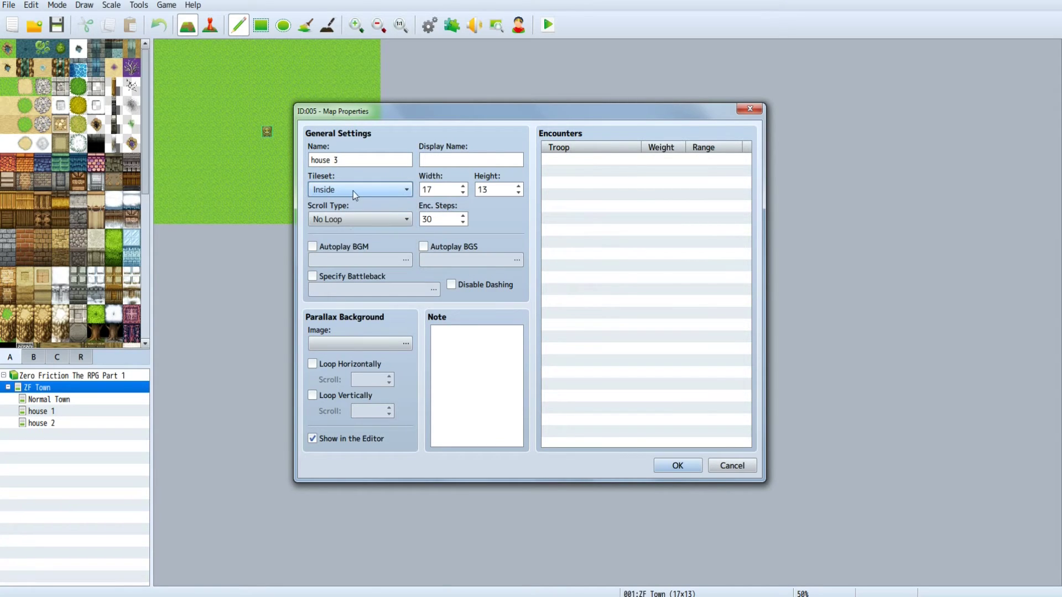
{"action": "left_click", "coordinate": [671, 466]}
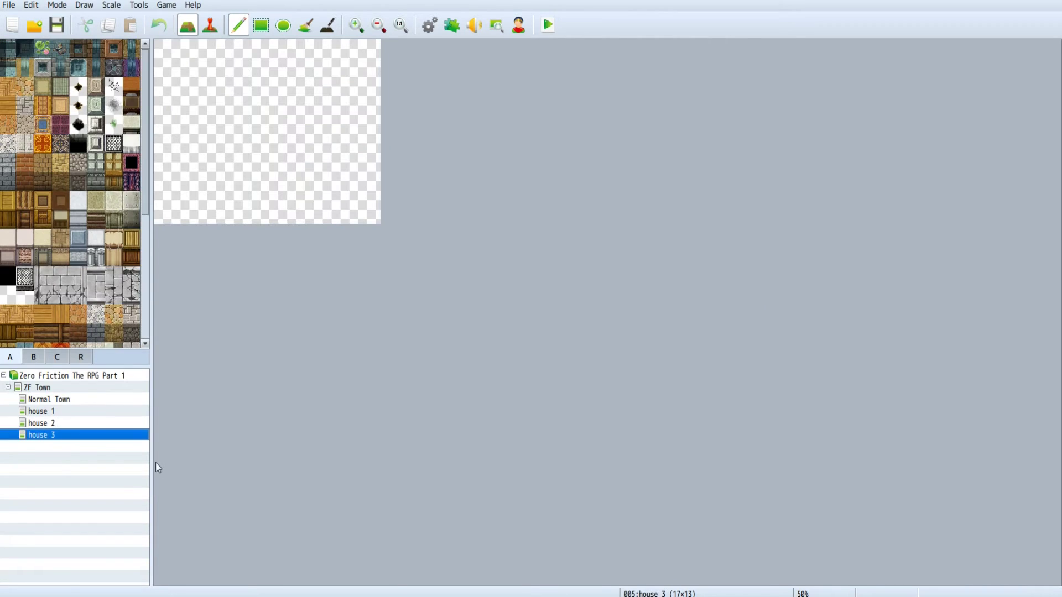
- Change the tileset of the house 2 map to Inside
{"action": "left_click", "coordinate": [42, 424]}
{"action": "right_click", "coordinate": [42, 426]}
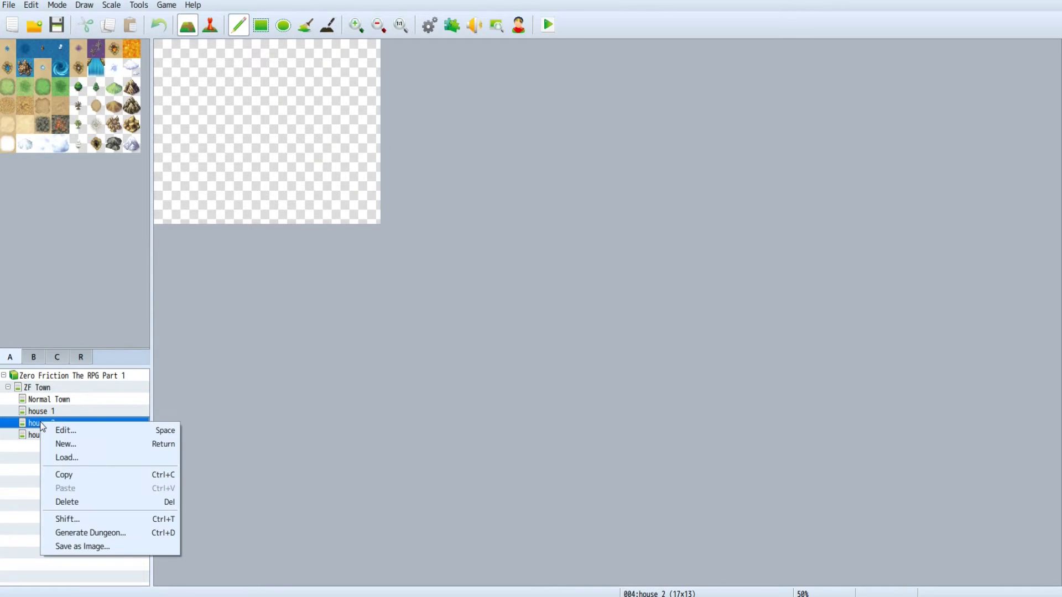
{"action": "left_click", "coordinate": [76, 436]}
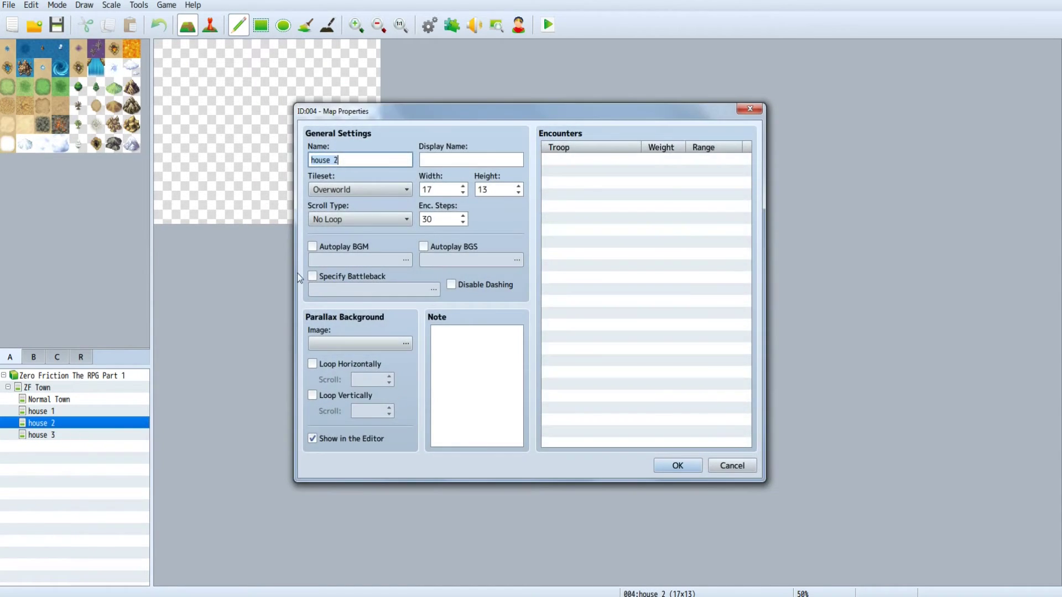
{"action": "left_click", "coordinate": [402, 189]}
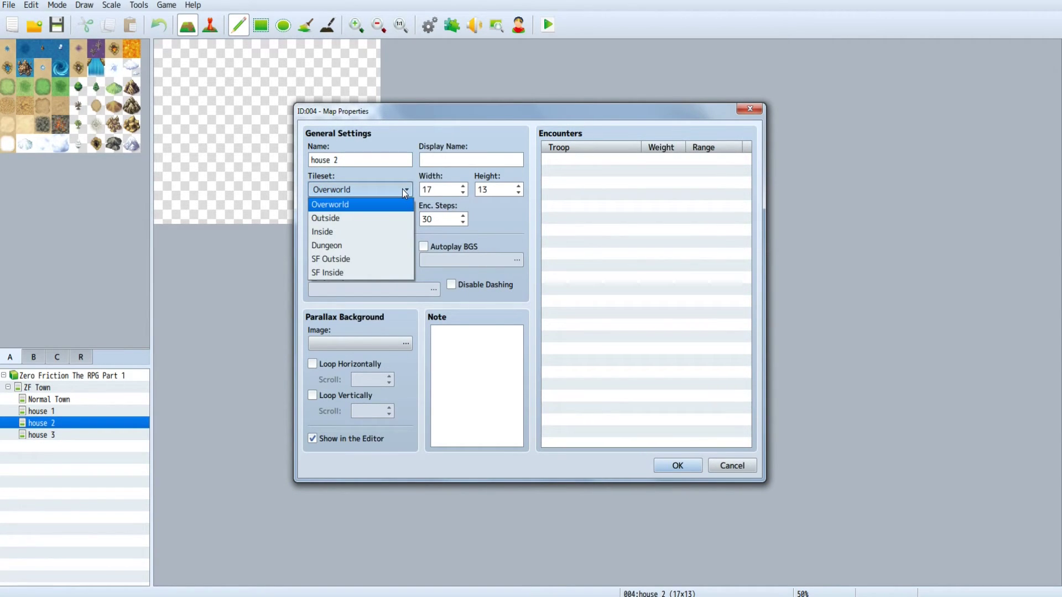
{"action": "left_click", "coordinate": [351, 231]}
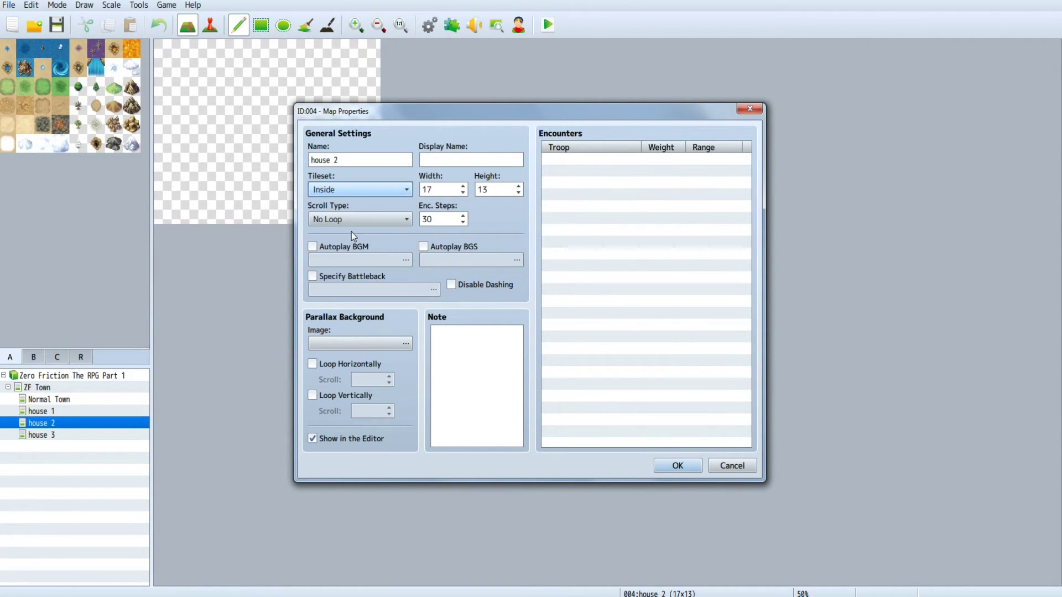
{"action": "left_click", "coordinate": [669, 465]}
- Change the tileset of the house 1 map to Inside
{"action": "left_click", "coordinate": [52, 412]}
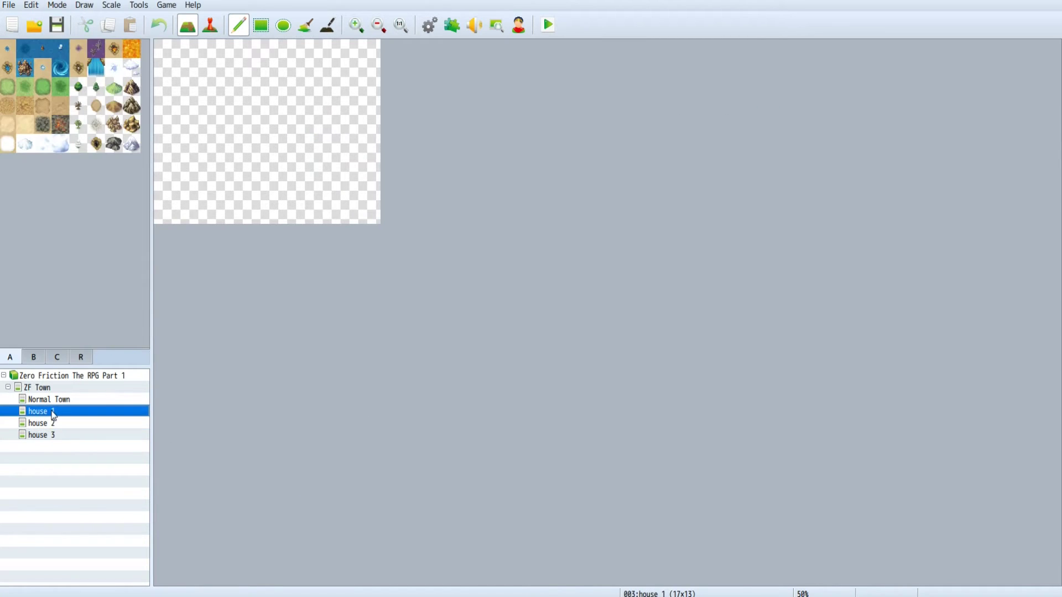
{"action": "right_click", "coordinate": [53, 415]}
{"action": "left_click", "coordinate": [89, 417]}
{"action": "left_click", "coordinate": [347, 192]}
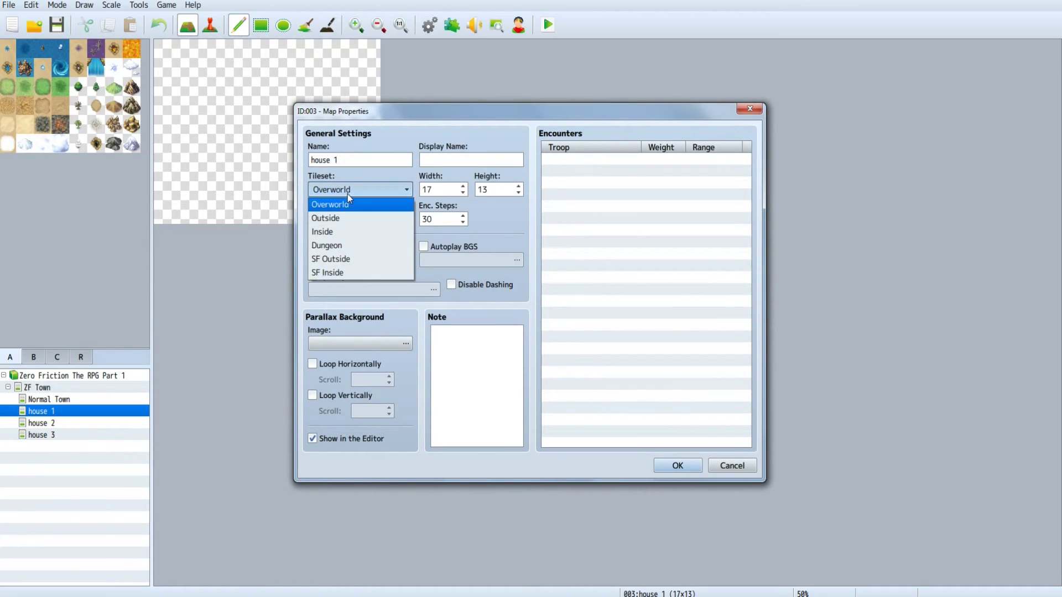
{"action": "left_click", "coordinate": [349, 231]}
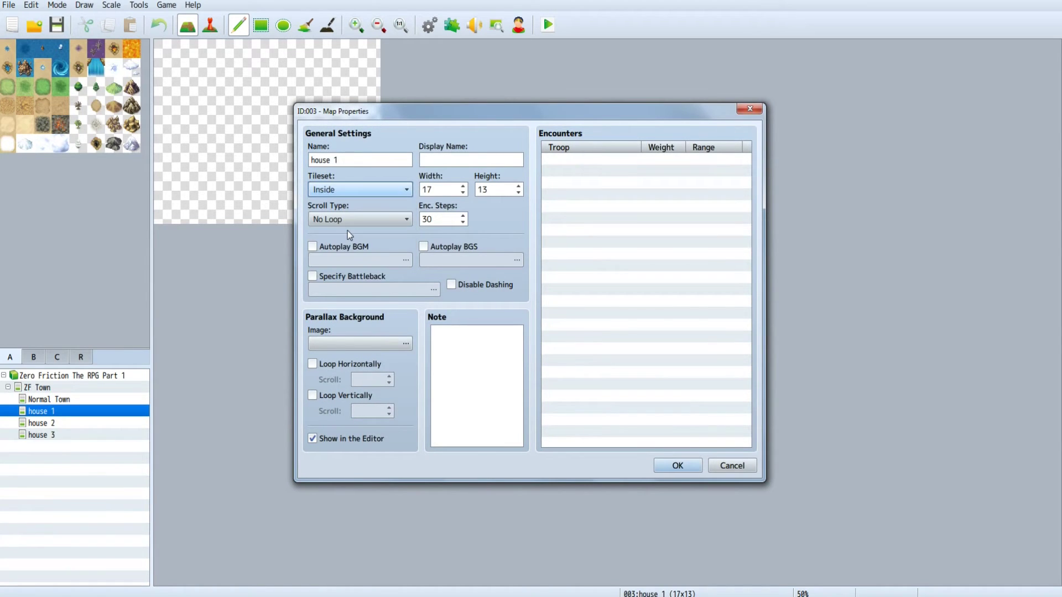
{"action": "left_click", "coordinate": [676, 468]}
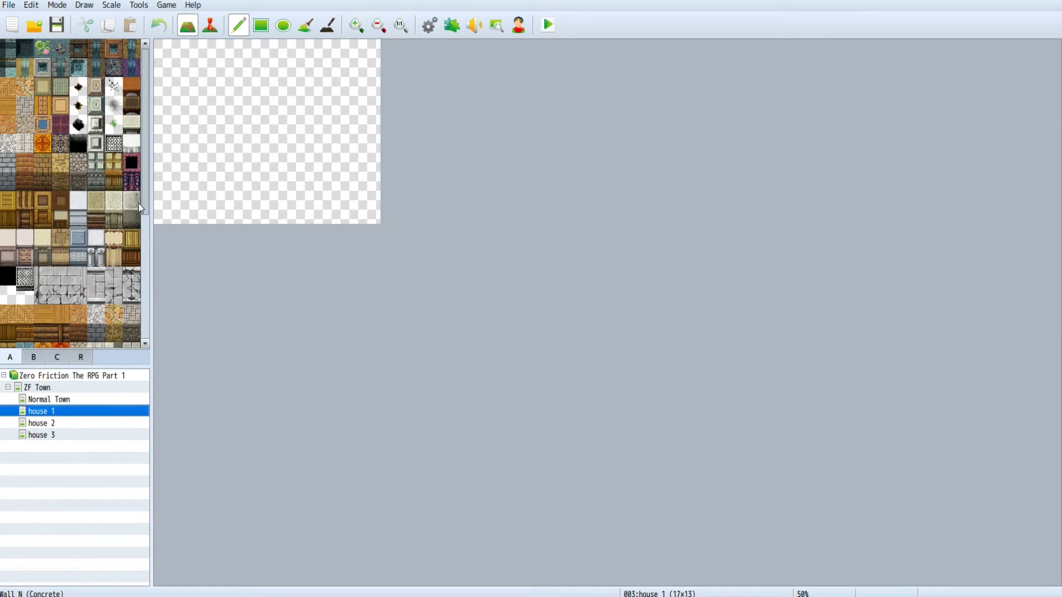
- Paint an irregular wooden floor area on the house 1 map and line its upper edge with dark wooden wall tiles
{"action": "scroll", "coordinate": [141, 204], "scroll_direction": "down", "scroll_amount": 10}
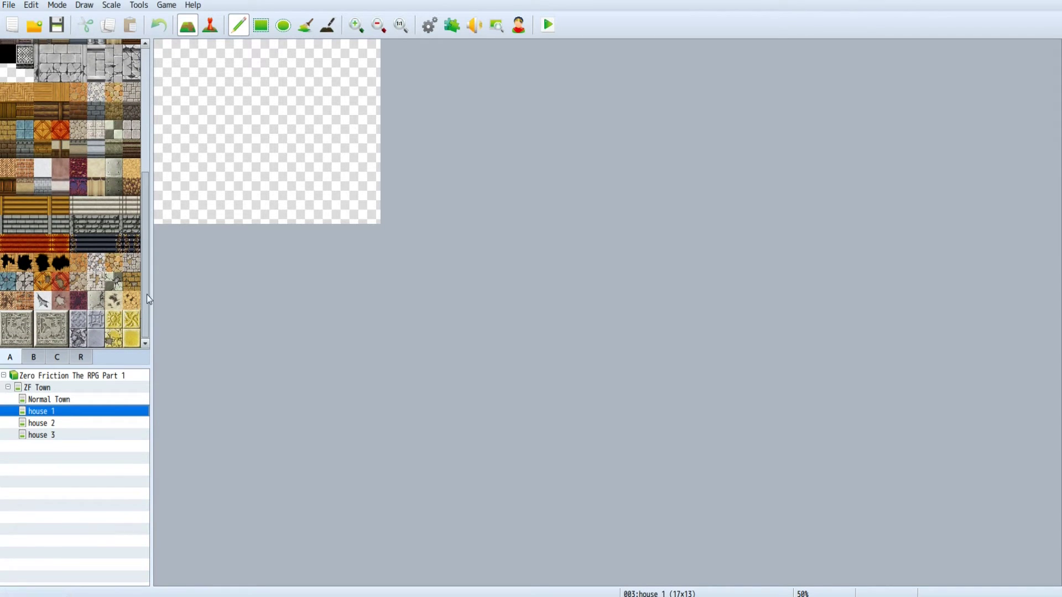
{"action": "scroll", "coordinate": [147, 294], "scroll_direction": "up", "scroll_amount": 5}
{"action": "scroll", "coordinate": [147, 229], "scroll_direction": "up", "scroll_amount": 5}
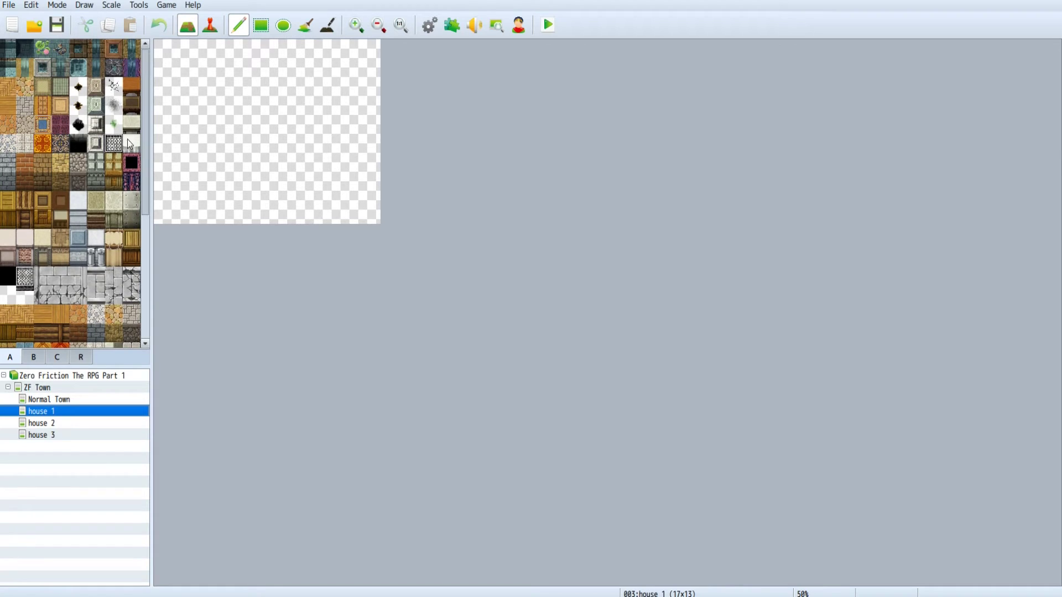
{"action": "left_click", "coordinate": [7, 111]}
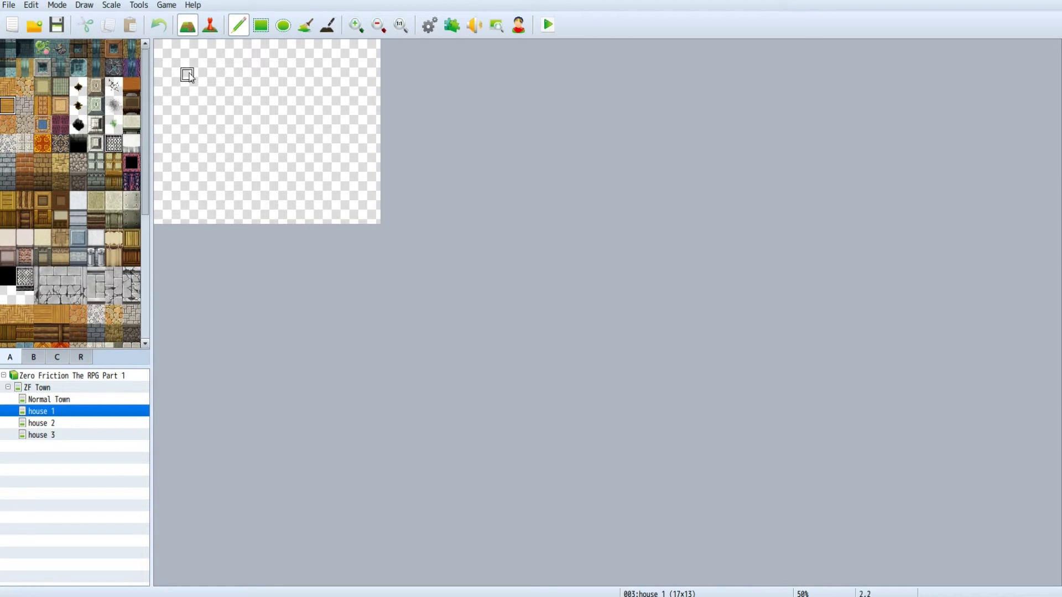
{"action": "mouse_move", "coordinate": [199, 77]}
{"action": "left_mouse_down"}
{"action": "mouse_move", "coordinate": [226, 71]}
{"action": "mouse_move", "coordinate": [225, 81]}
{"action": "mouse_move", "coordinate": [191, 86]}
{"action": "mouse_move", "coordinate": [236, 87]}
{"action": "mouse_move", "coordinate": [210, 111]}
{"action": "mouse_move", "coordinate": [183, 94]}
{"action": "mouse_move", "coordinate": [222, 112]}
{"action": "mouse_move", "coordinate": [191, 130]}
{"action": "mouse_move", "coordinate": [229, 127]}
{"action": "mouse_move", "coordinate": [288, 173]}
{"action": "mouse_move", "coordinate": [270, 151]}
{"action": "mouse_move", "coordinate": [230, 138]}
{"action": "mouse_move", "coordinate": [294, 122]}
{"action": "mouse_move", "coordinate": [250, 128]}
{"action": "mouse_move", "coordinate": [303, 133]}
{"action": "mouse_move", "coordinate": [283, 157]}
{"action": "mouse_move", "coordinate": [241, 144]}
{"action": "left_mouse_up"}
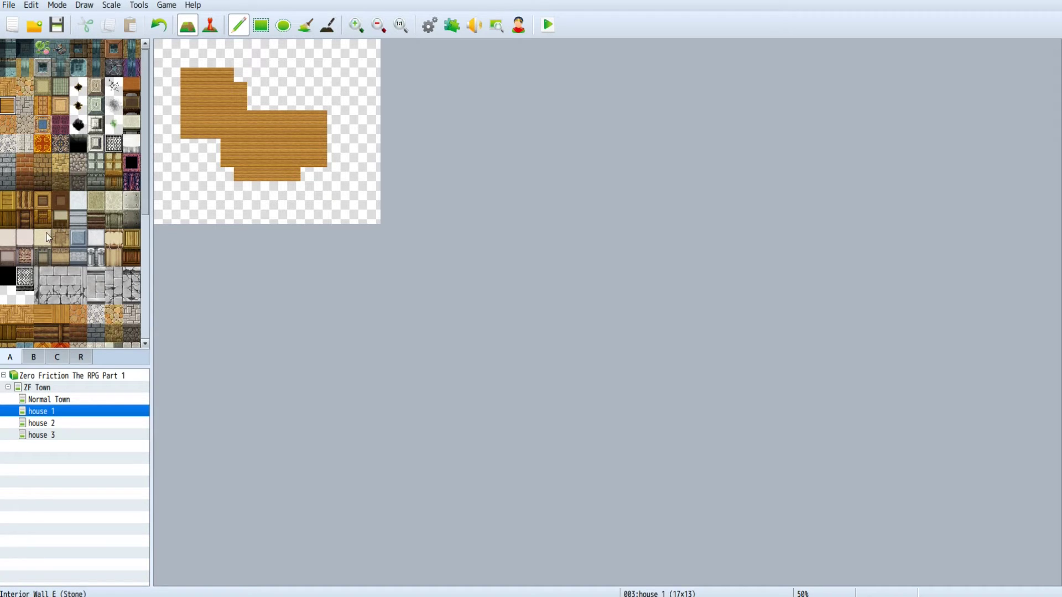
{"action": "left_click", "coordinate": [12, 218]}
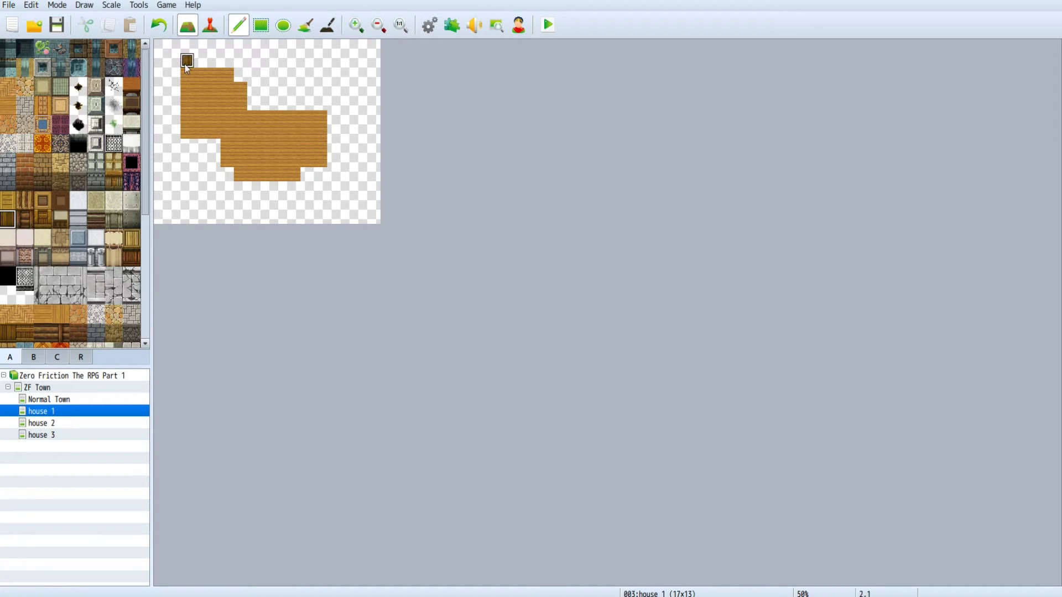
{"action": "mouse_move", "coordinate": [196, 66]}
{"action": "left_mouse_down"}
{"action": "mouse_move", "coordinate": [227, 65]}
{"action": "mouse_move", "coordinate": [249, 83]}
{"action": "mouse_move", "coordinate": [248, 98]}
{"action": "mouse_move", "coordinate": [297, 103]}
{"action": "left_mouse_up"}
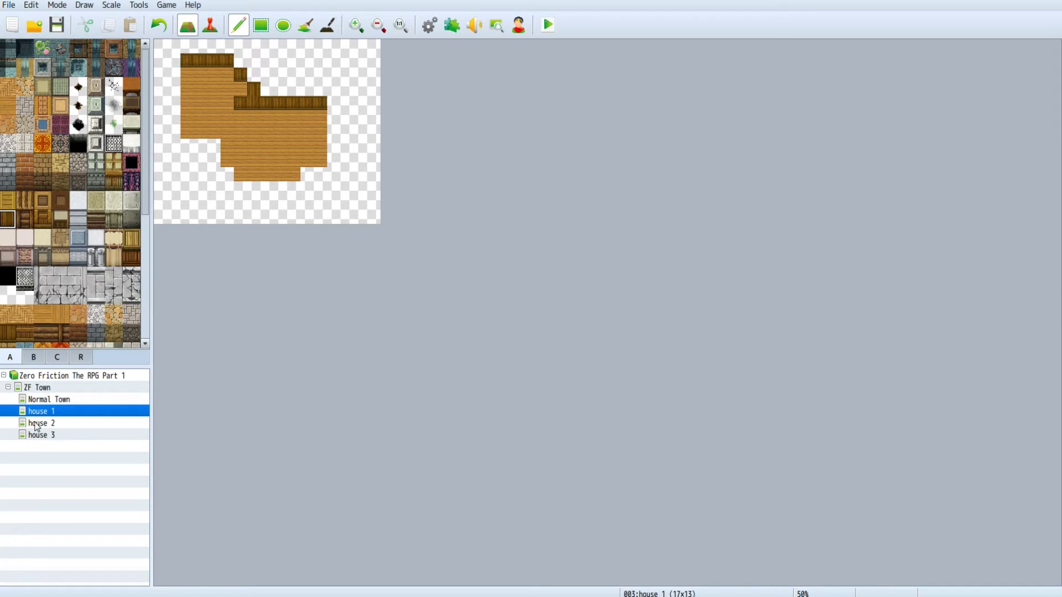
- Load the House 1 sample map beneath the house 1 map, previewing the Ruins sample along the way
{"action": "right_click", "coordinate": [49, 416]}
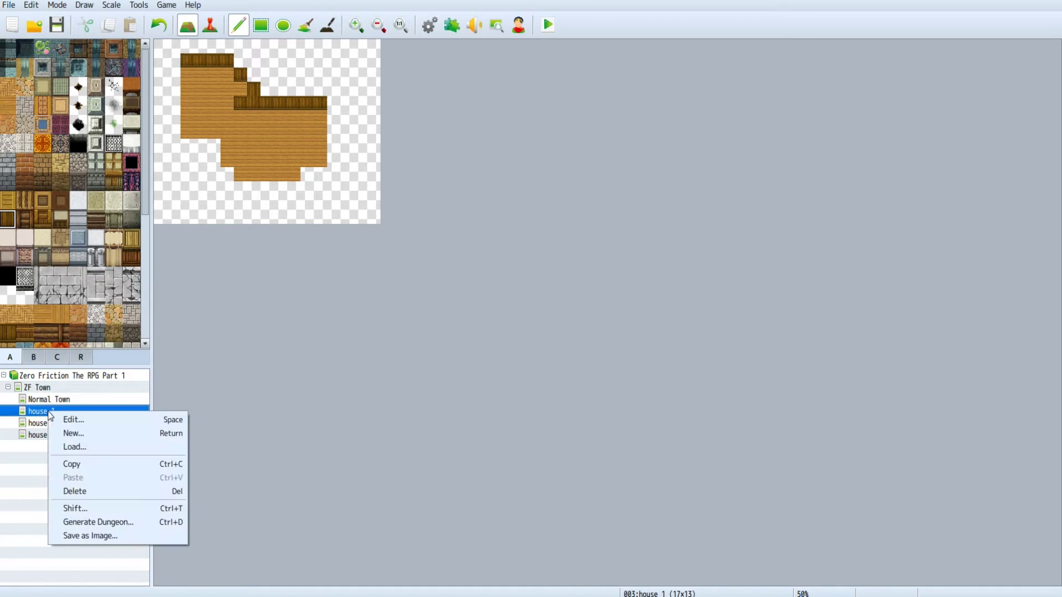
{"action": "left_click", "coordinate": [98, 443]}
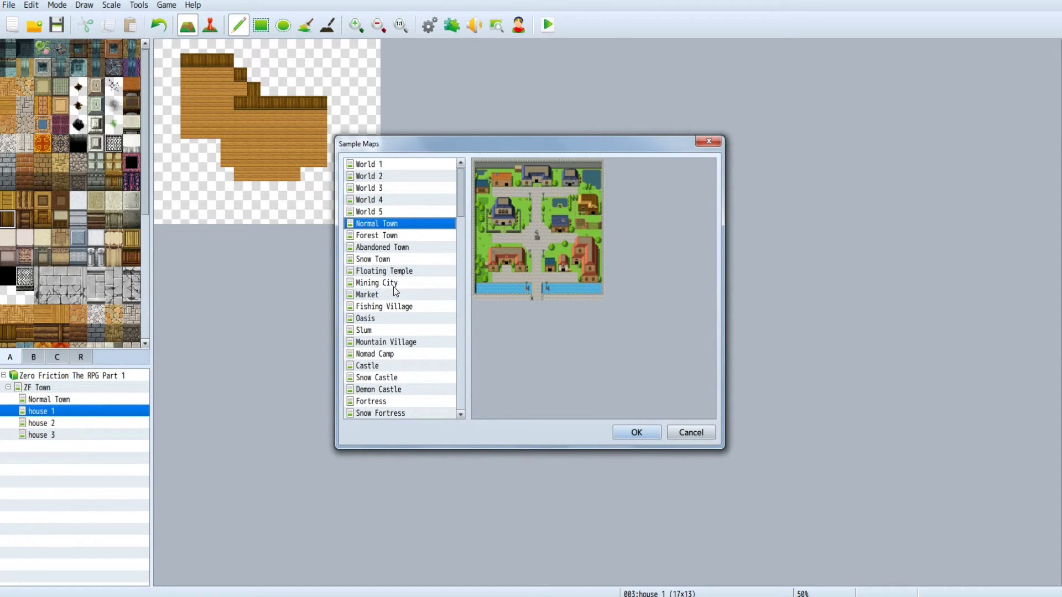
{"action": "scroll", "coordinate": [394, 288], "scroll_direction": "down", "scroll_amount": 2}
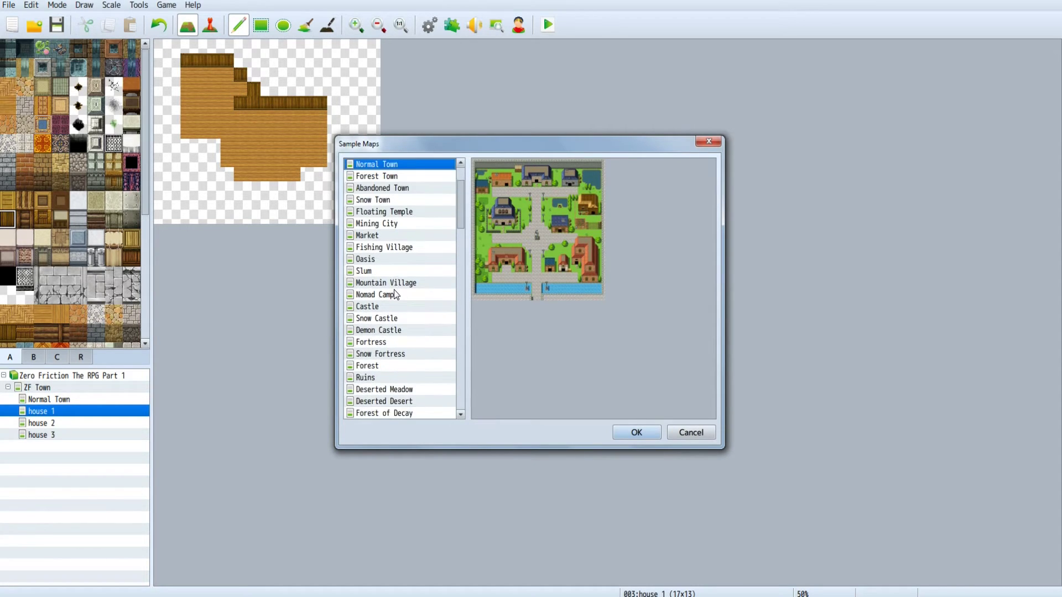
{"action": "scroll", "coordinate": [395, 291], "scroll_direction": "down", "scroll_amount": 1}
{"action": "left_click", "coordinate": [386, 368]}
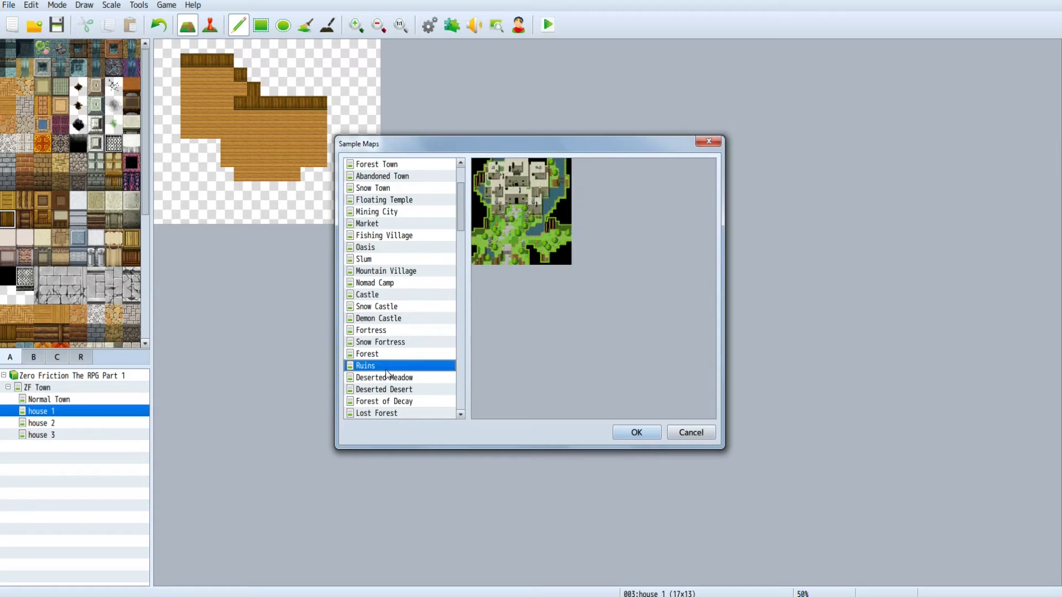
{"action": "scroll", "coordinate": [392, 334], "scroll_direction": "down", "scroll_amount": 2}
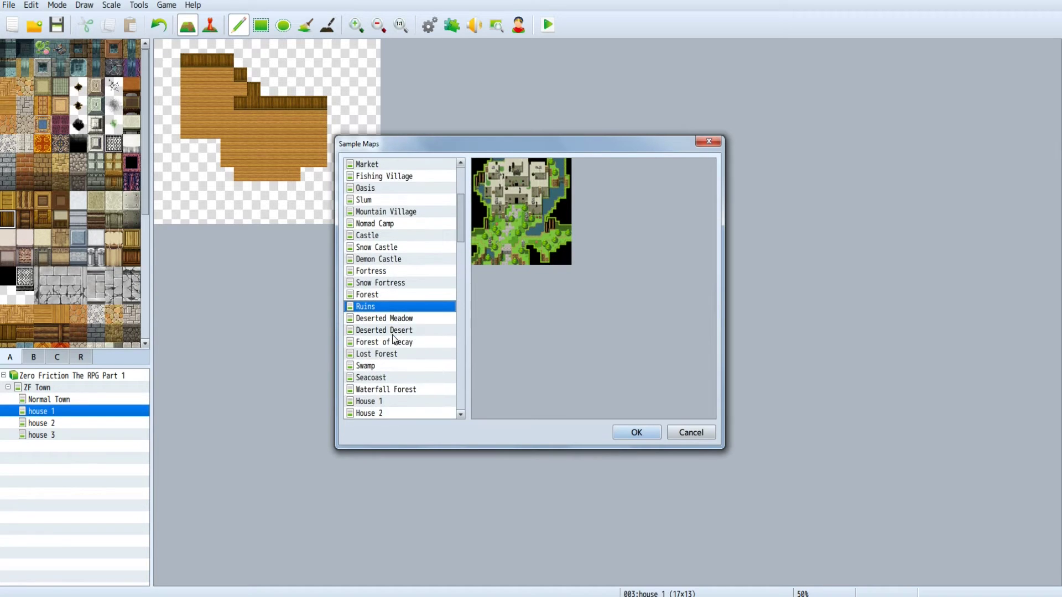
{"action": "scroll", "coordinate": [393, 335], "scroll_direction": "down", "scroll_amount": 2}
{"action": "left_click", "coordinate": [374, 342]}
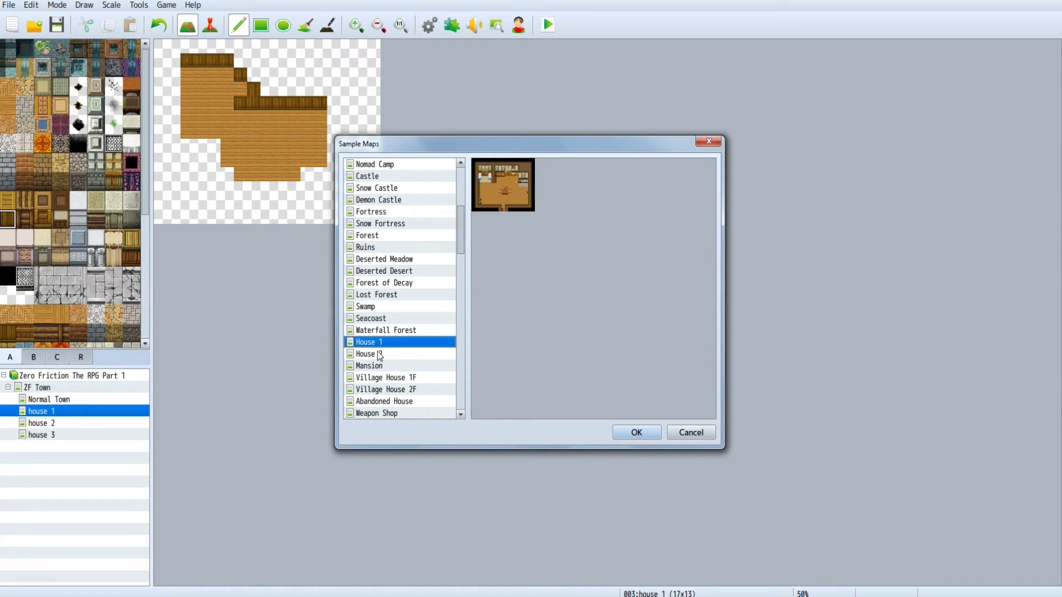
{"action": "left_click", "coordinate": [635, 432]}
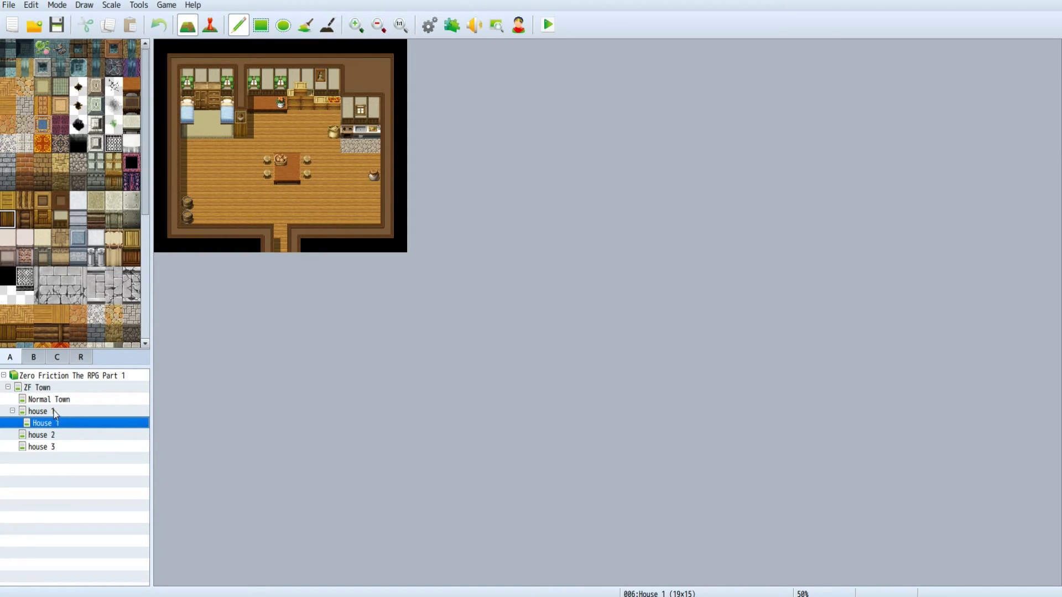
- Delete the House 1 sample map nested beneath the painted house 1 map
{"action": "key", "text": "Up"}
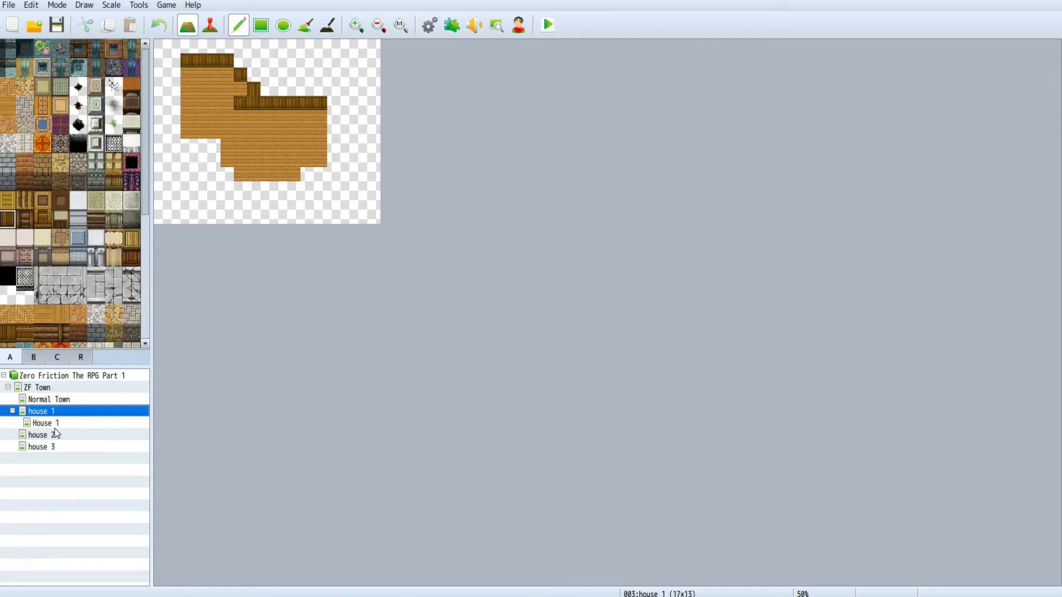
{"action": "left_click", "coordinate": [55, 428]}
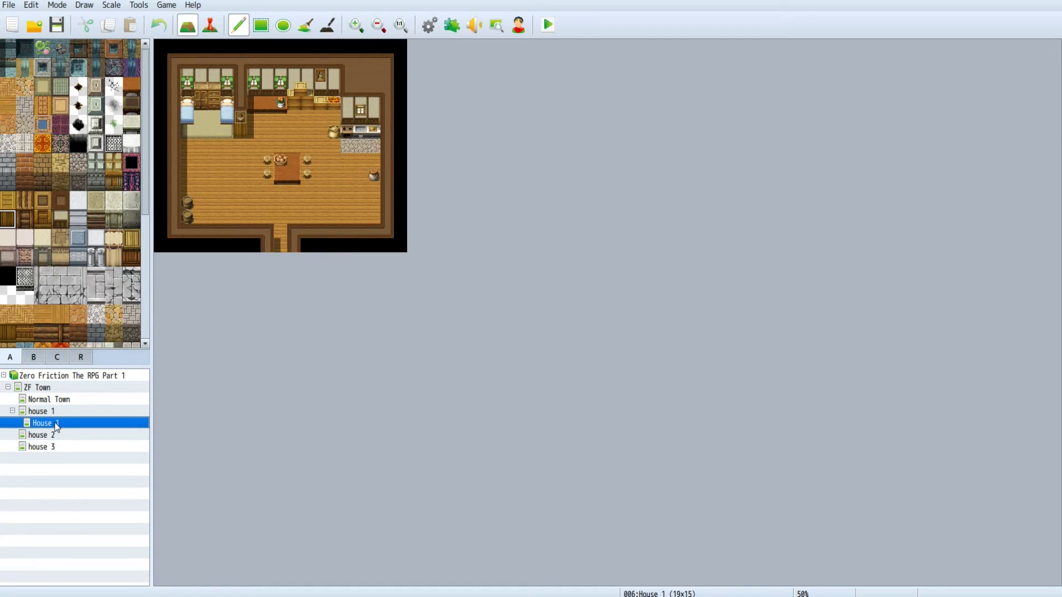
{"action": "right_click", "coordinate": [55, 425]}
{"action": "left_click", "coordinate": [100, 500]}
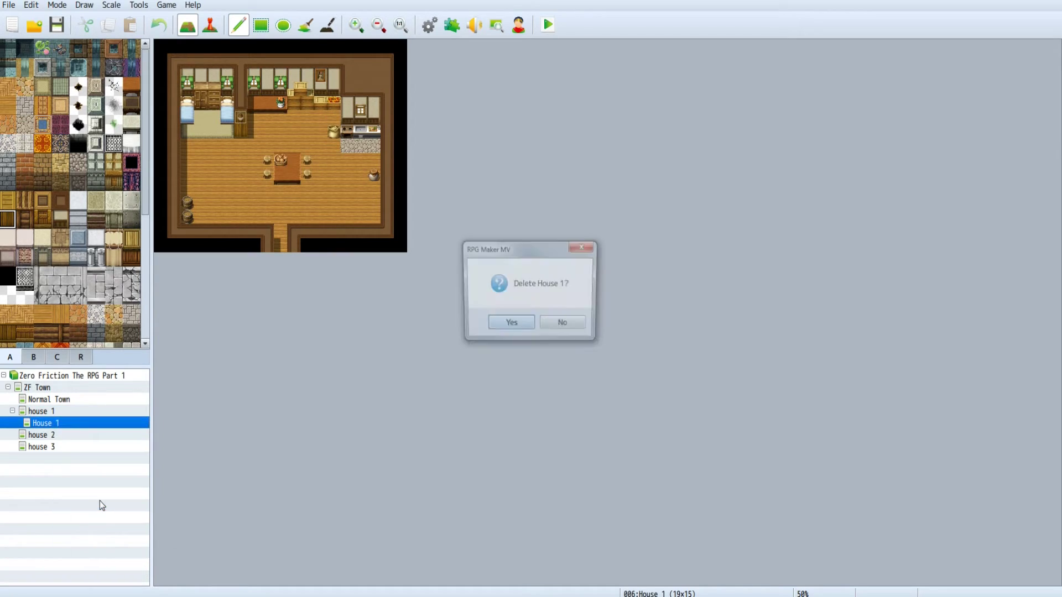
{"action": "left_click", "coordinate": [493, 326]}
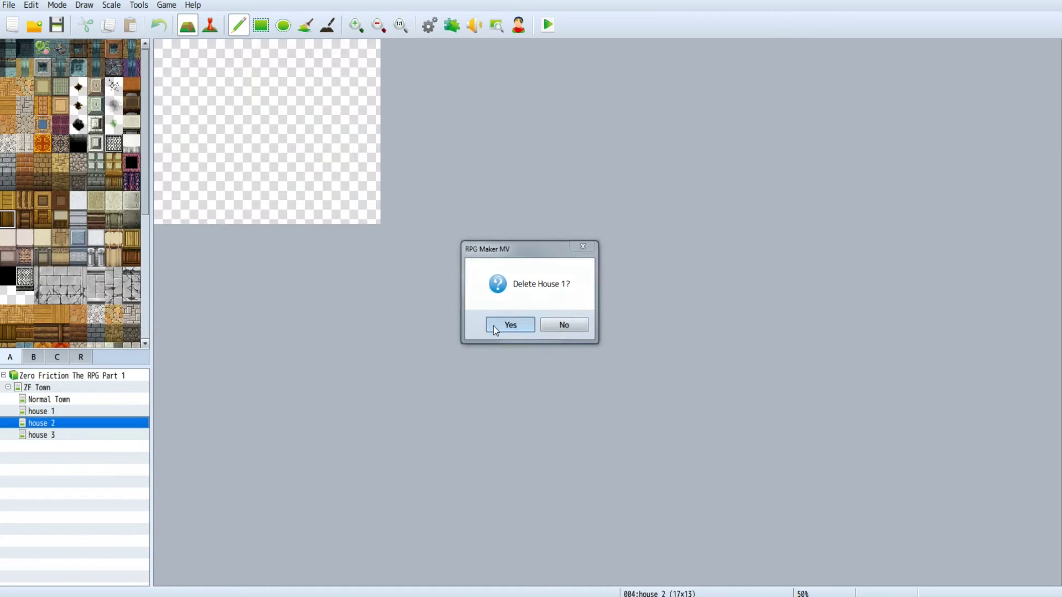
{"action": "left_click", "coordinate": [42, 412]}
{"action": "right_click", "coordinate": [44, 415]}
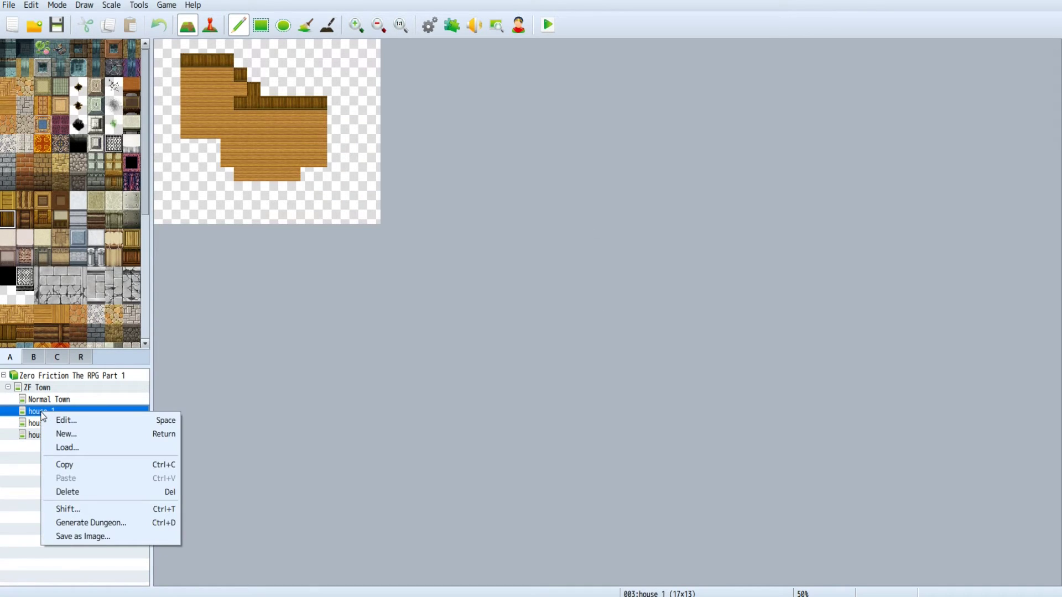
{"action": "left_click", "coordinate": [78, 421]}
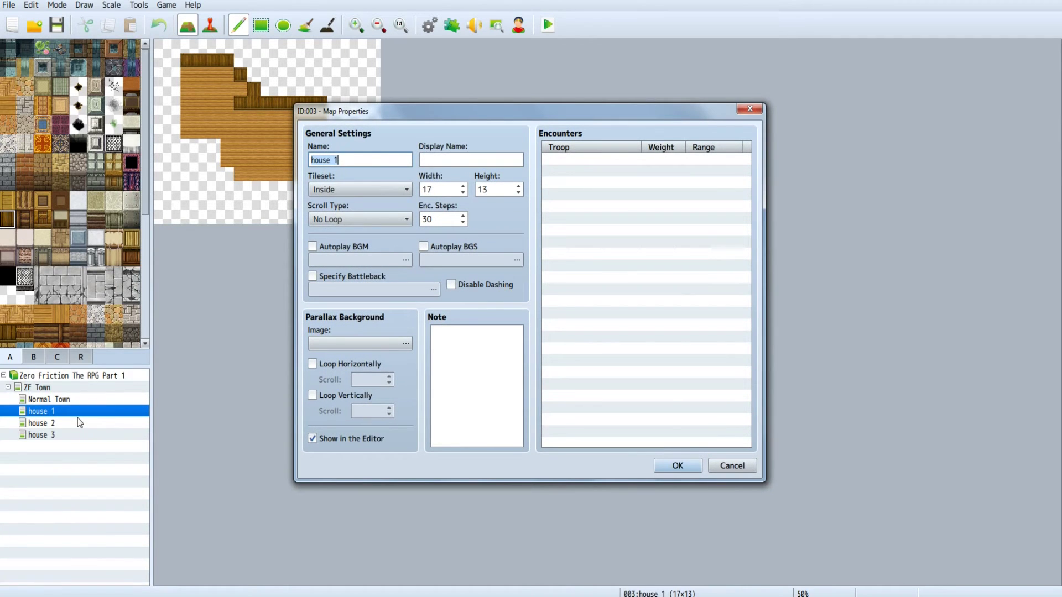
{"action": "left_click", "coordinate": [728, 470]}
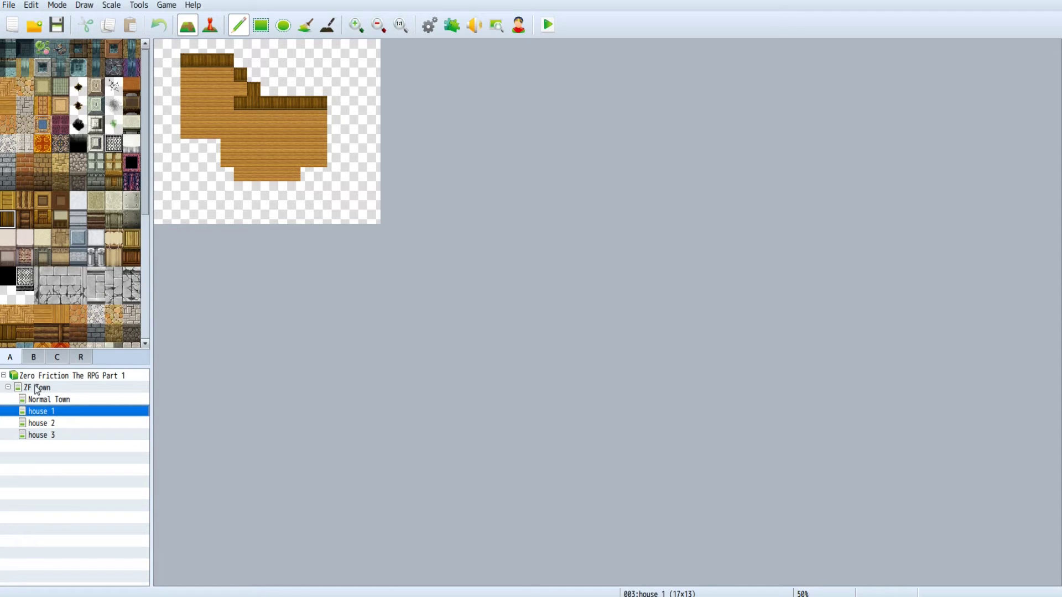
- Load the House 1 sample map directly beneath the ZF Town map
{"action": "left_click", "coordinate": [42, 390]}
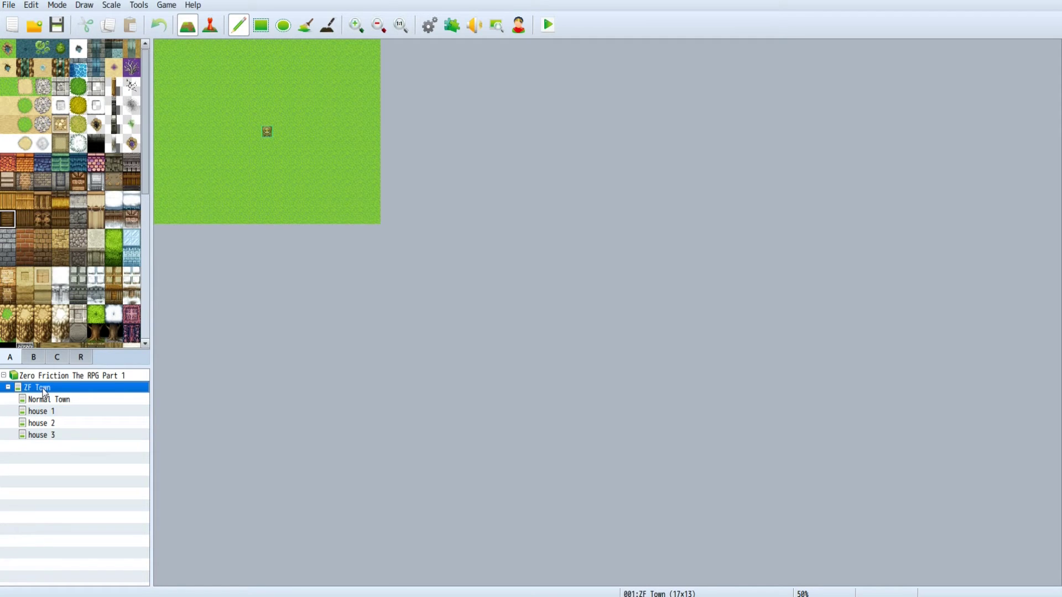
{"action": "right_click", "coordinate": [45, 391]}
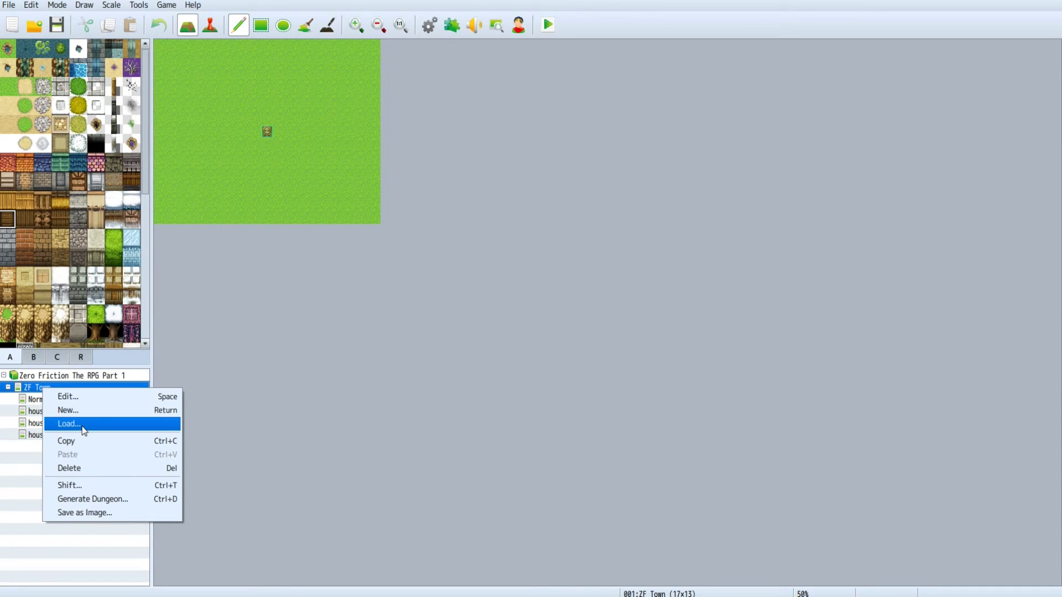
{"action": "left_click", "coordinate": [84, 429]}
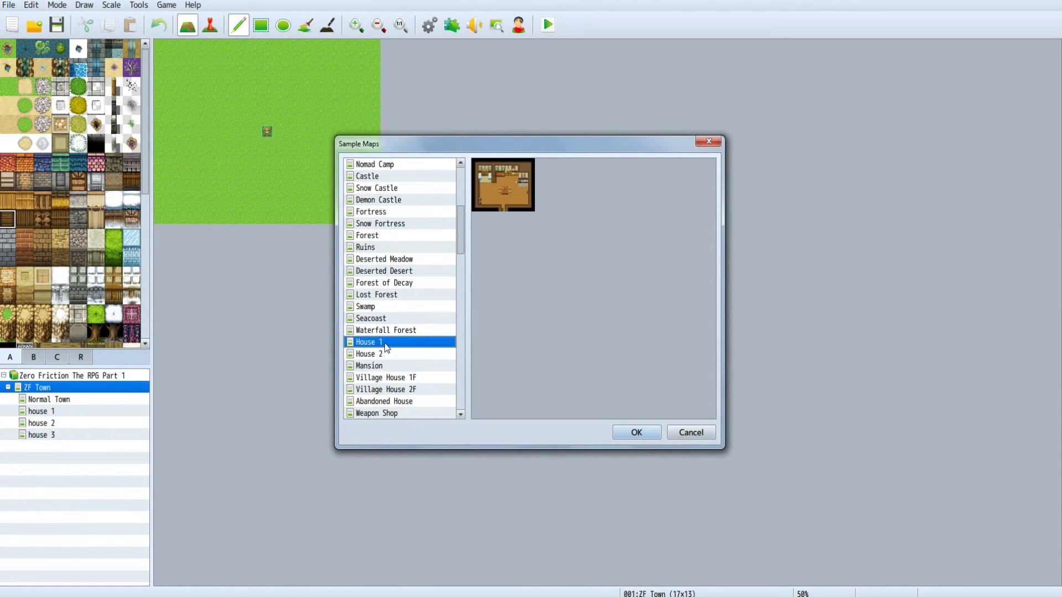
{"action": "left_click", "coordinate": [624, 432]}
- Delete the hand-painted house 1 map with the irregular wooden floor
{"action": "left_click", "coordinate": [54, 412]}
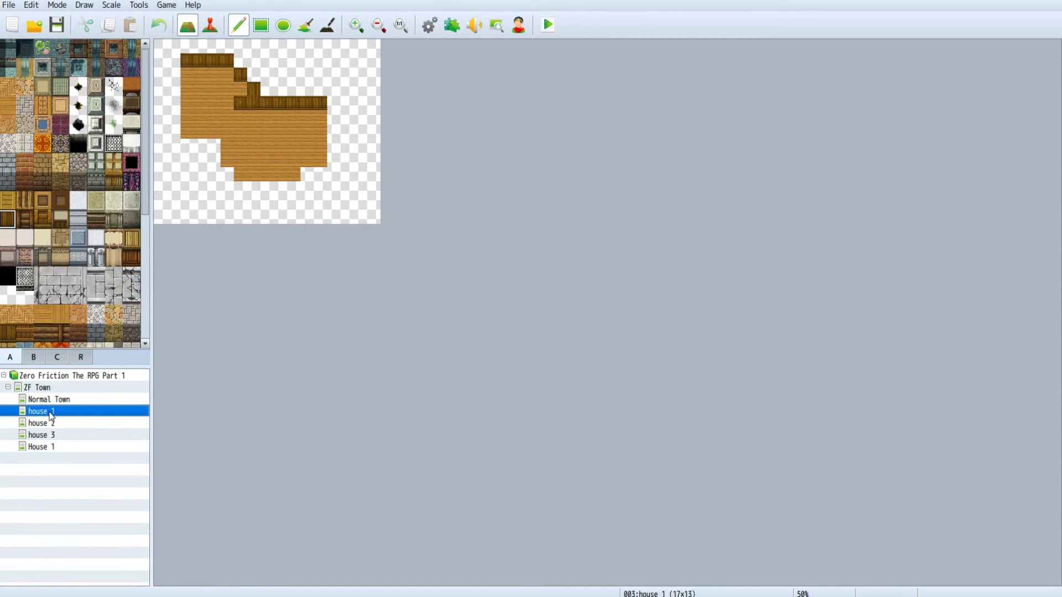
{"action": "right_click", "coordinate": [49, 413]}
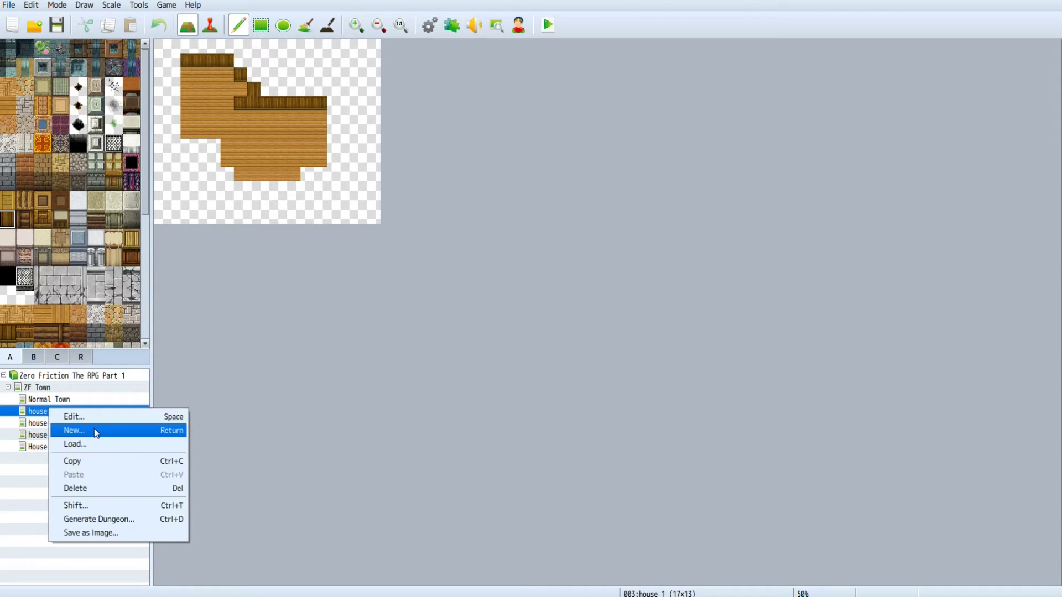
{"action": "left_click", "coordinate": [108, 490]}
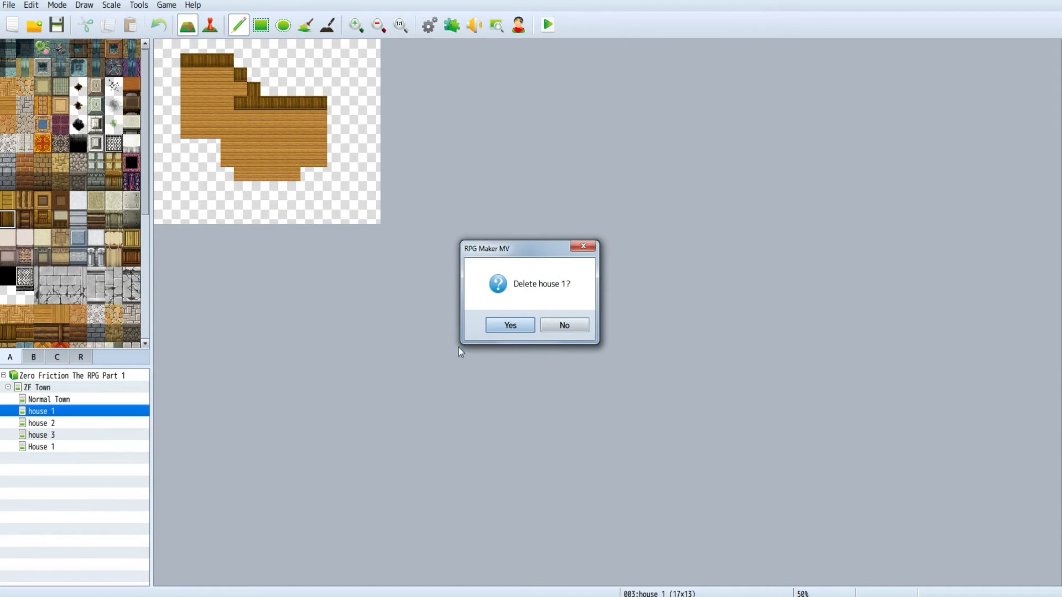
{"action": "left_click", "coordinate": [502, 323]}
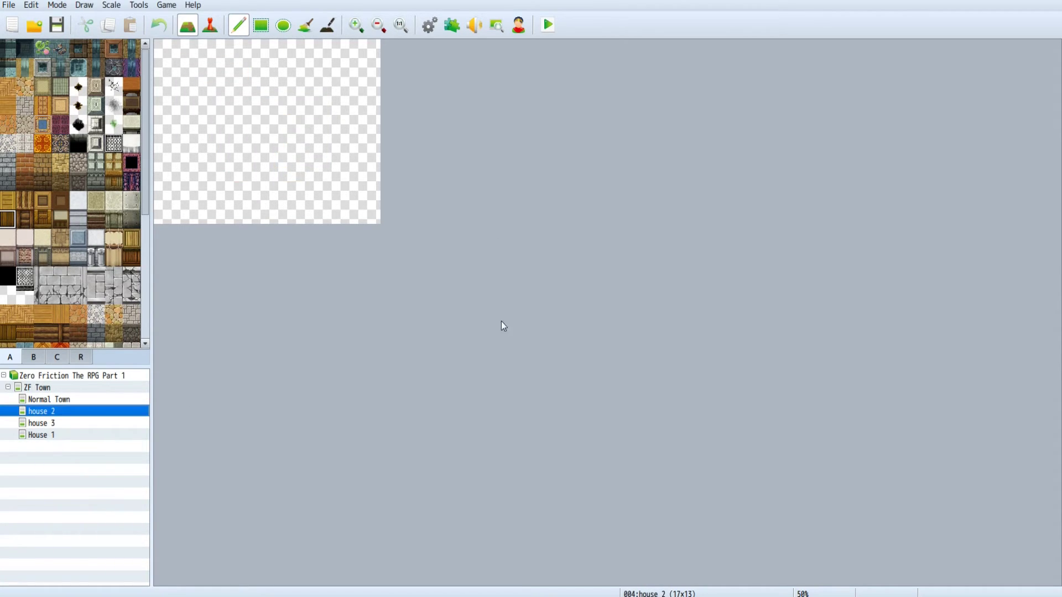
- Rearrange the map tree by moving House 1 under Normal Town, nesting house 3 under house 2, and moving House 1 under house 3
{"action": "left_click", "coordinate": [44, 436]}
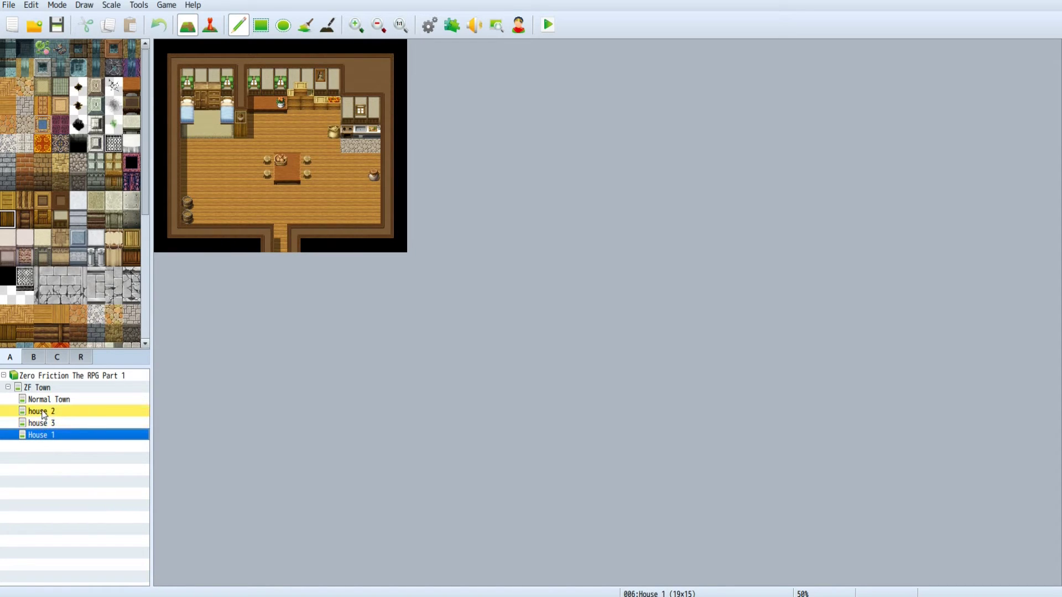
{"action": "mouse_move", "coordinate": [44, 415]}
{"action": "left_mouse_down"}
{"action": "mouse_move", "coordinate": [51, 406]}
{"action": "mouse_move", "coordinate": [39, 416]}
{"action": "left_mouse_up"}
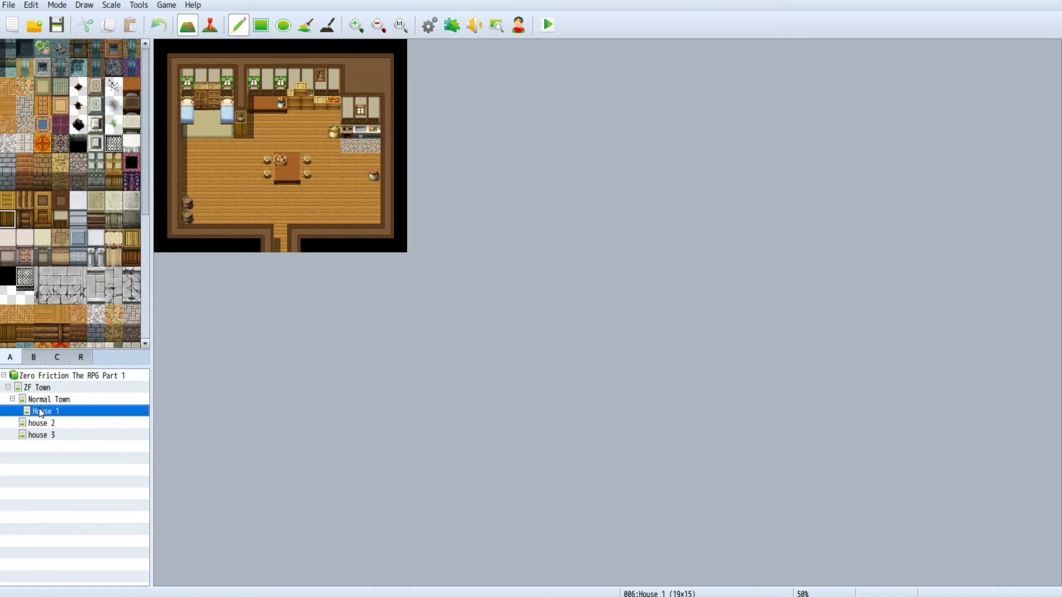
{"action": "left_click_drag", "start_coordinate": [44, 416], "coordinate": [36, 405]}
{"action": "left_click", "coordinate": [49, 436]}
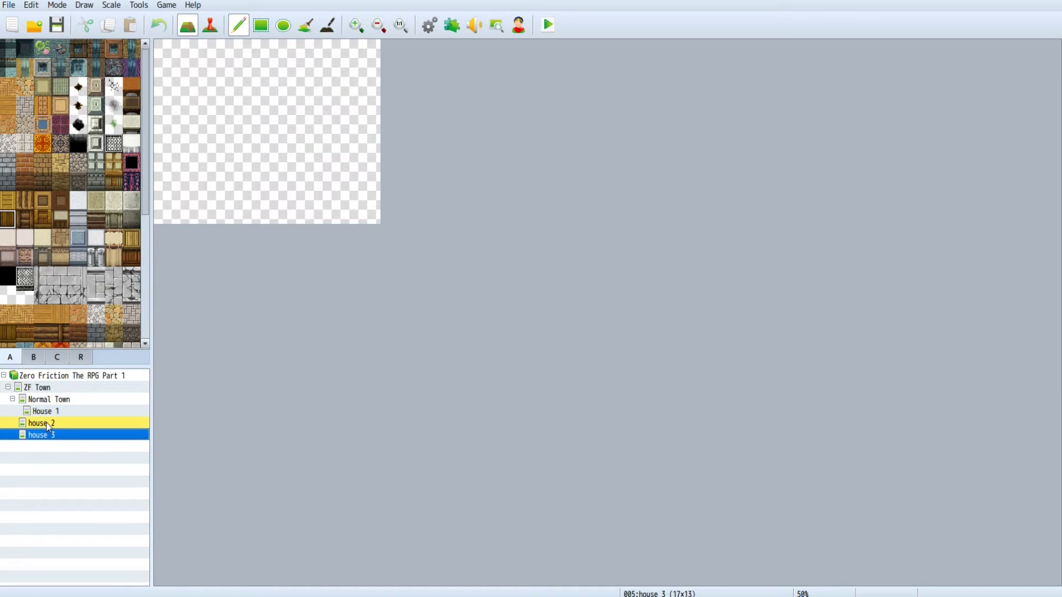
{"action": "mouse_move", "coordinate": [49, 436]}
{"action": "left_mouse_down"}
{"action": "mouse_move", "coordinate": [48, 424]}
{"action": "mouse_move", "coordinate": [52, 447]}
{"action": "left_mouse_up"}
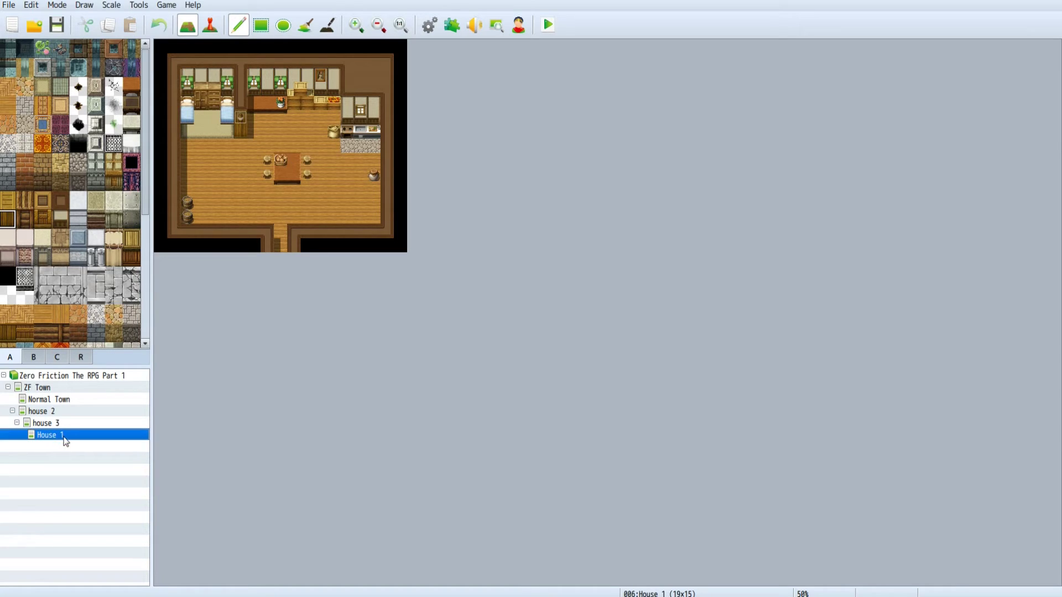
- Delete the House 1 sample map nested beneath house 3
{"action": "right_click", "coordinate": [49, 435]}
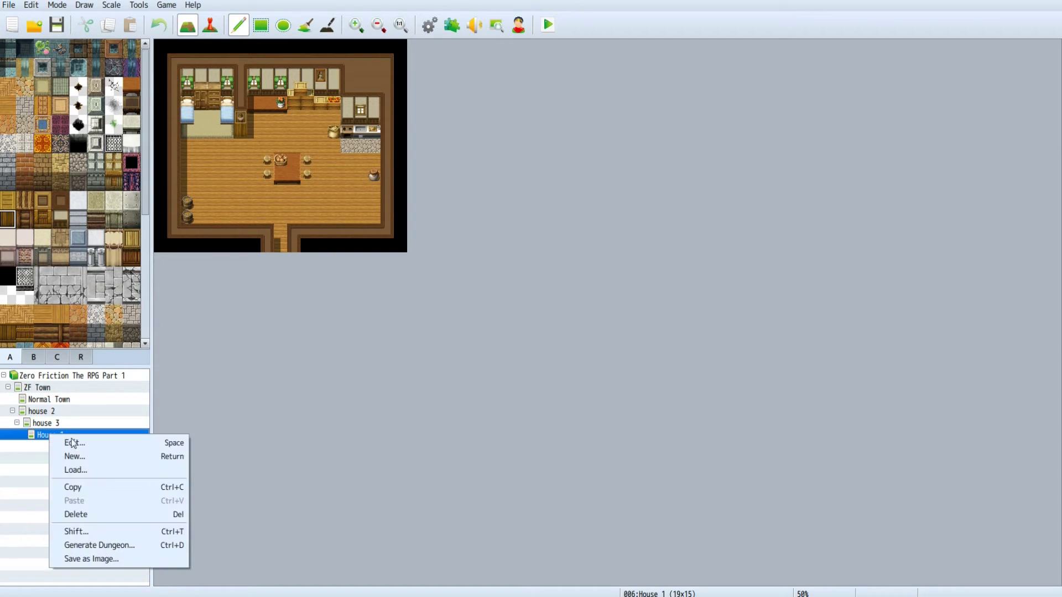
{"action": "left_click", "coordinate": [100, 517]}
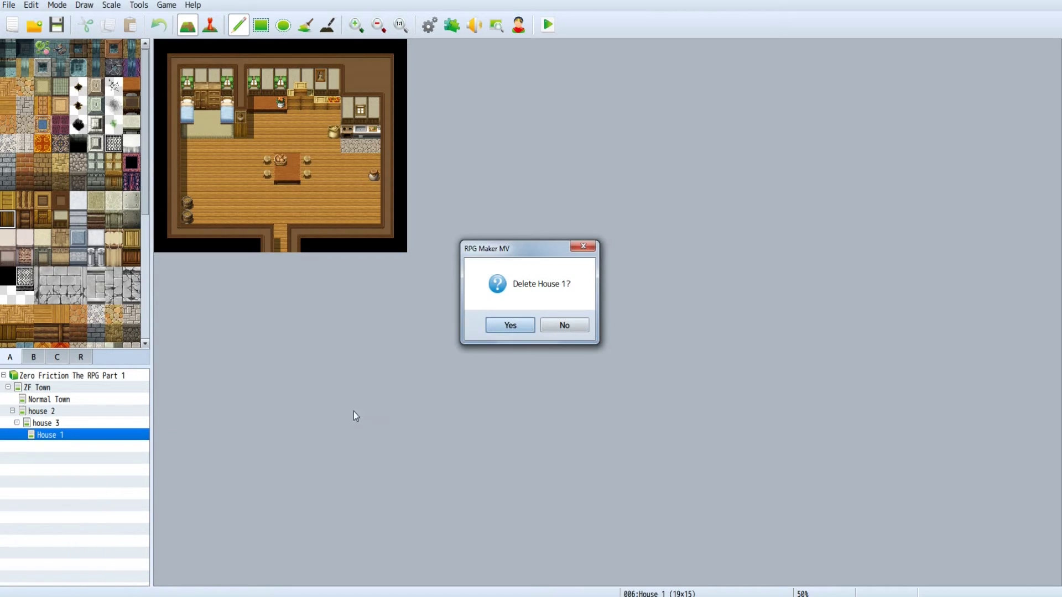
{"action": "left_click", "coordinate": [495, 326]}
- Delete the empty house 3 and house 2 maps
{"action": "right_click", "coordinate": [48, 424]}
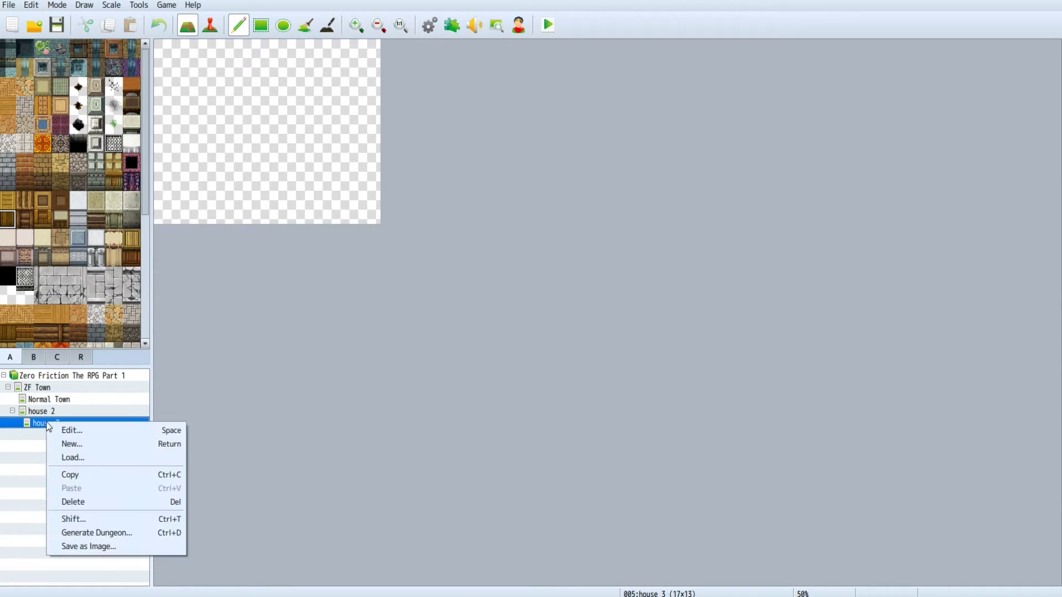
{"action": "left_click", "coordinate": [78, 502]}
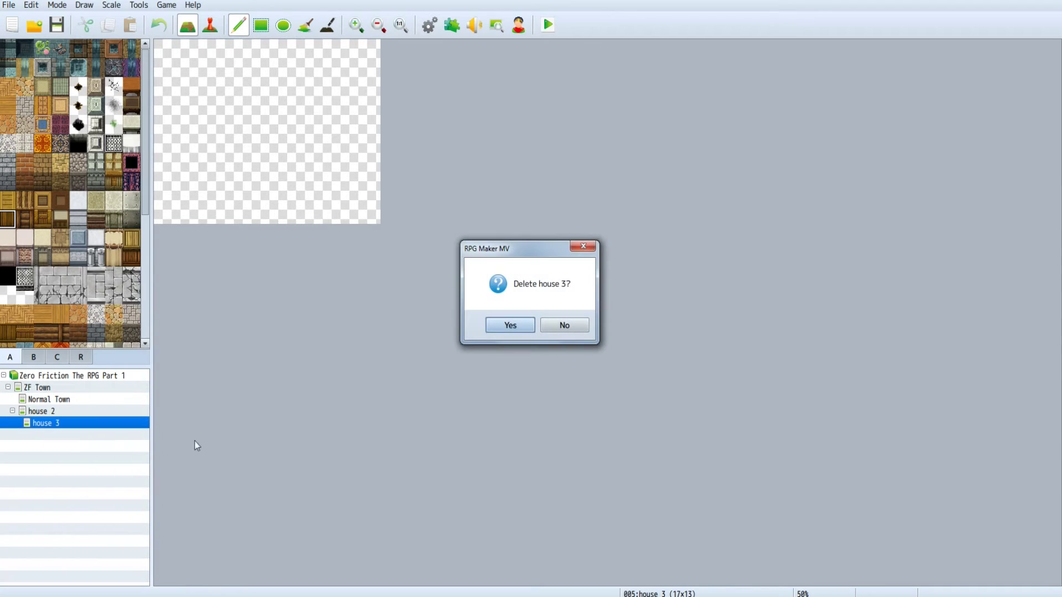
{"action": "left_click", "coordinate": [498, 325]}
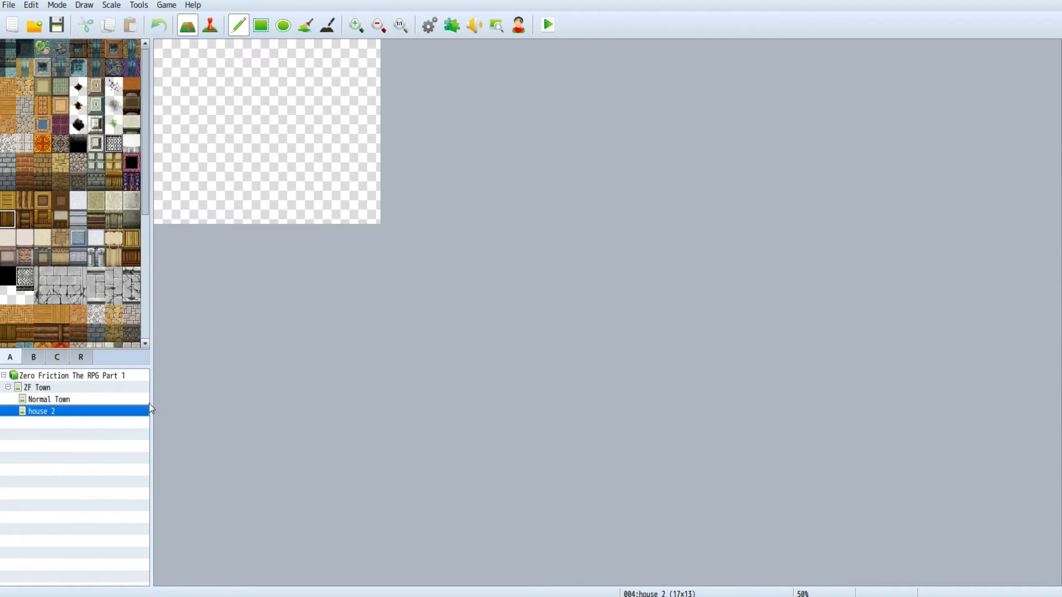
{"action": "right_click", "coordinate": [44, 415]}
{"action": "left_click", "coordinate": [101, 491]}
{"action": "left_click", "coordinate": [498, 324]}
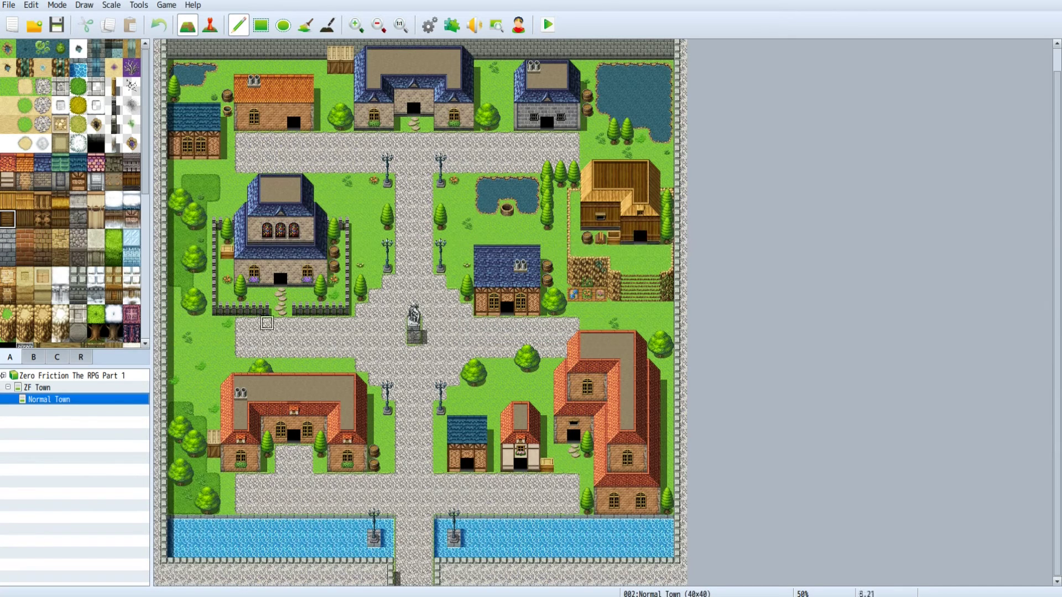
- Load the House 1 sample map as a child of the ZF Town map
{"action": "left_click", "coordinate": [39, 390]}
{"action": "right_click", "coordinate": [40, 390]}
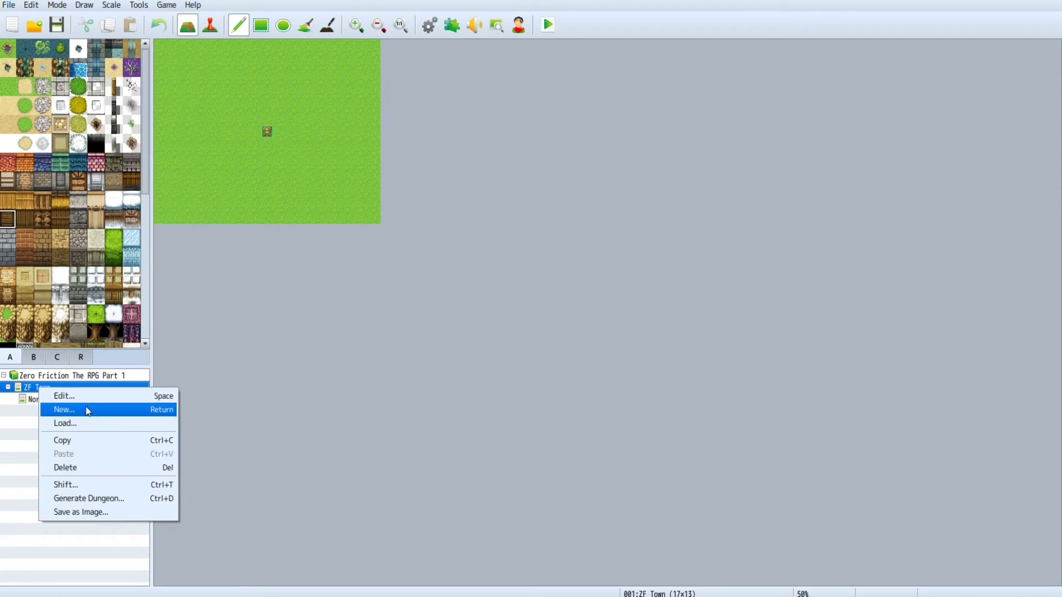
{"action": "left_click", "coordinate": [84, 423]}
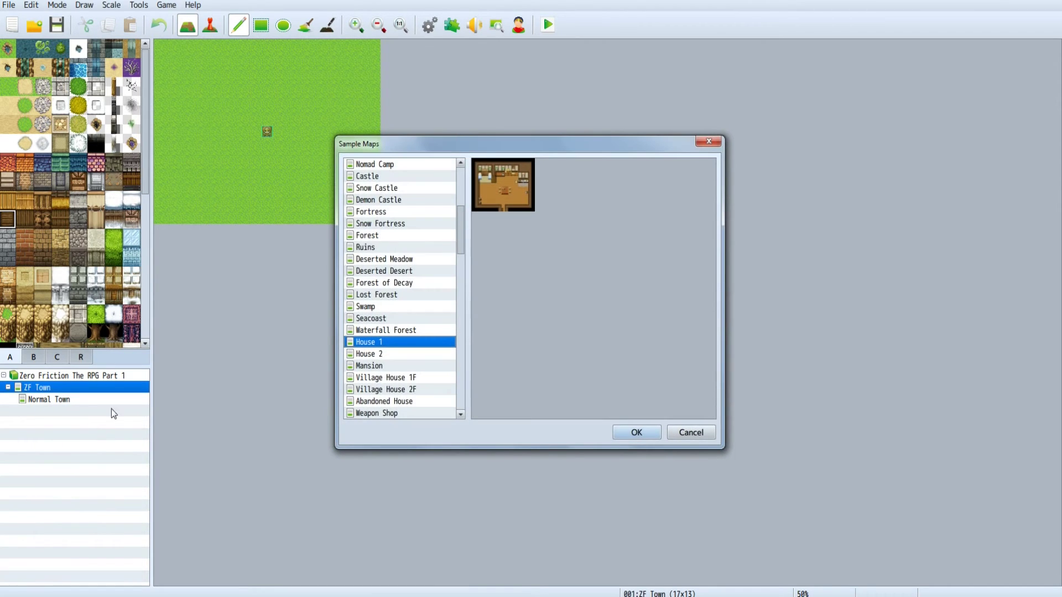
{"action": "left_click", "coordinate": [632, 436]}
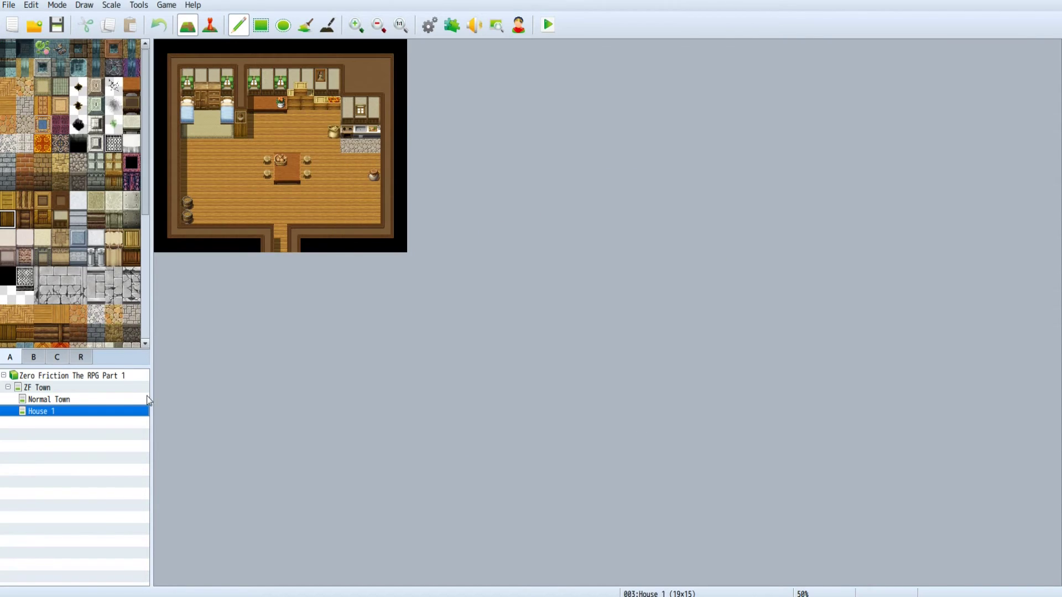
- Load the Weapon Shop sample map beneath ZF Town, previewing the House 2 and House 1 samples along the way
{"action": "right_click", "coordinate": [51, 388]}
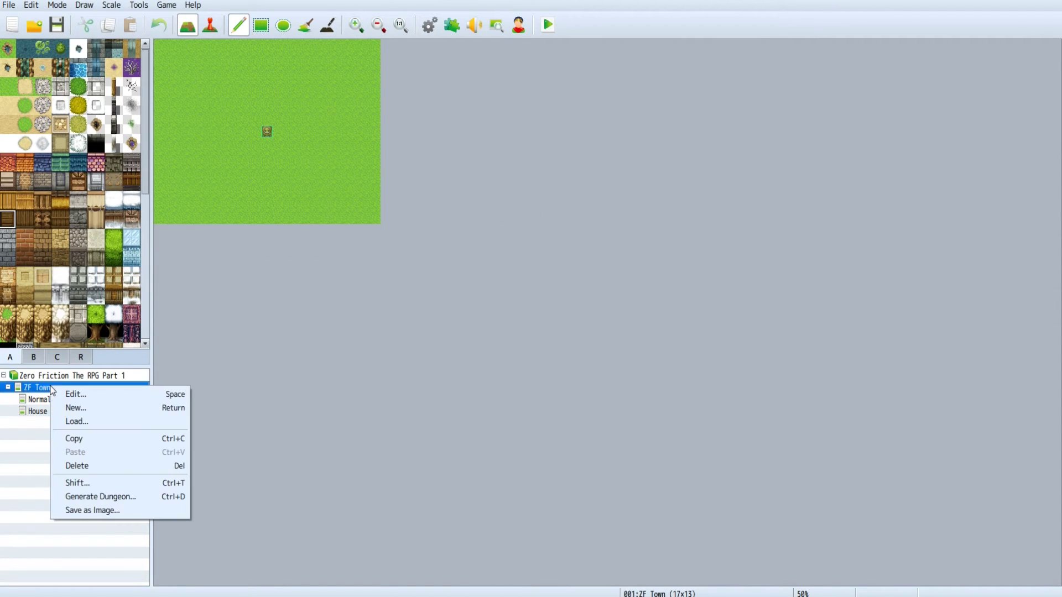
{"action": "left_click", "coordinate": [97, 420]}
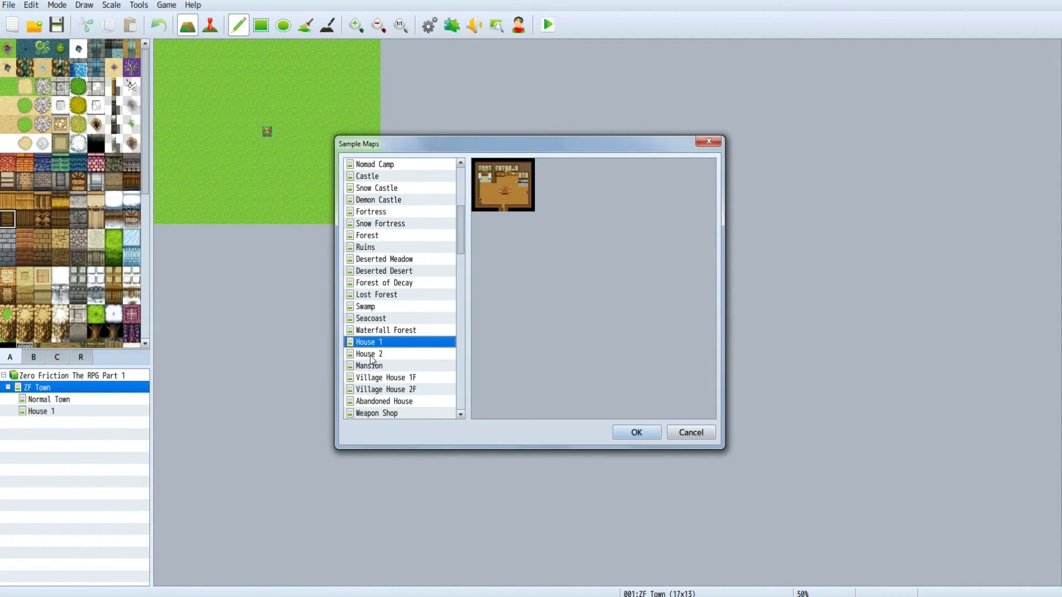
{"action": "left_click", "coordinate": [373, 355]}
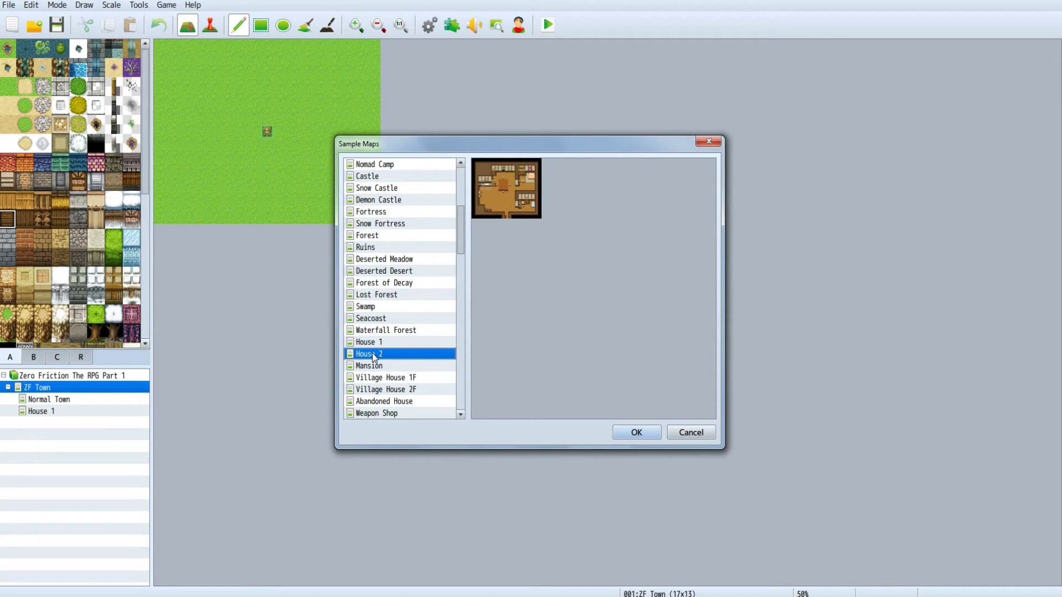
{"action": "left_click", "coordinate": [390, 344]}
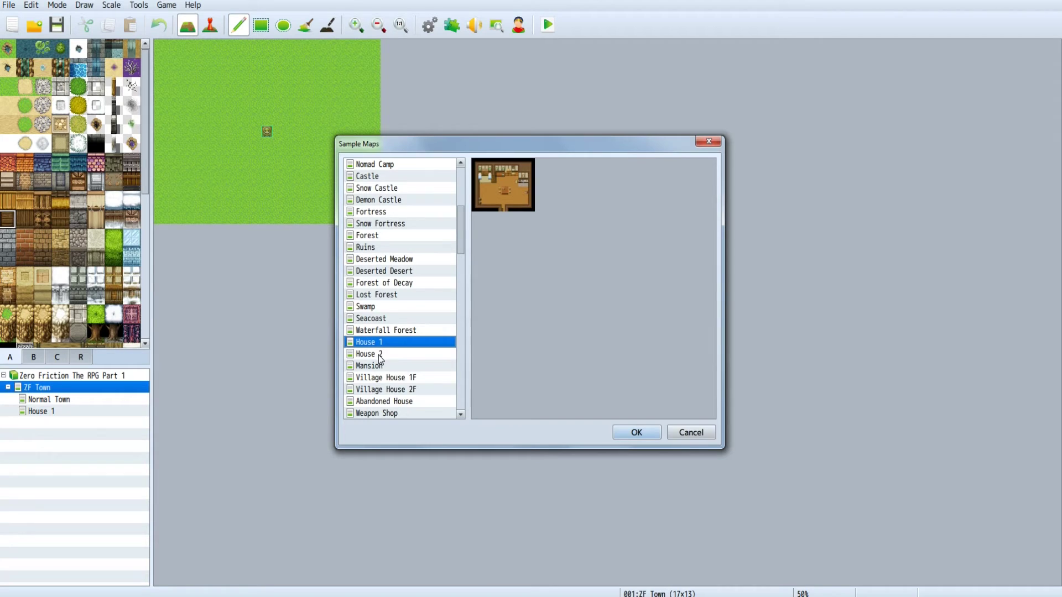
{"action": "left_click", "coordinate": [394, 415]}
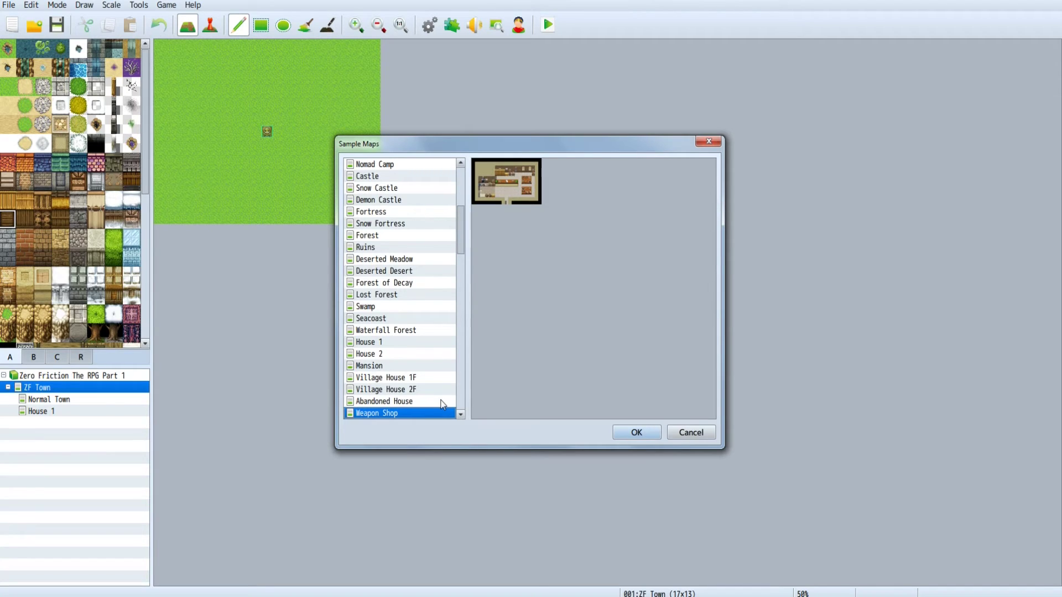
{"action": "left_click", "coordinate": [635, 432]}
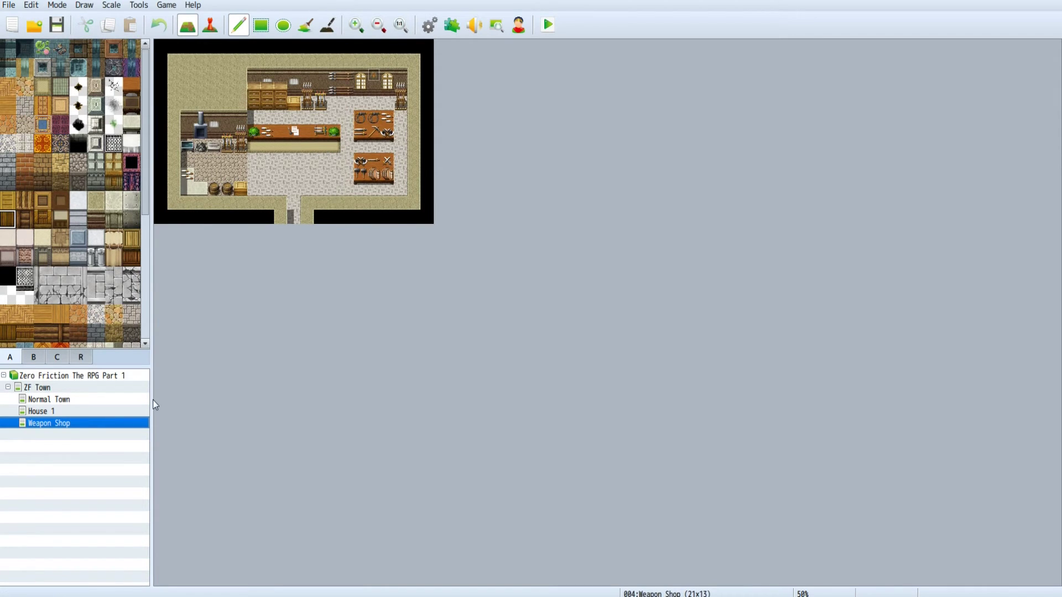
- Start a quick Door event on the orange-roofed house's doorway at (10,7) in the Normal Town map
{"action": "left_click", "coordinate": [60, 399]}
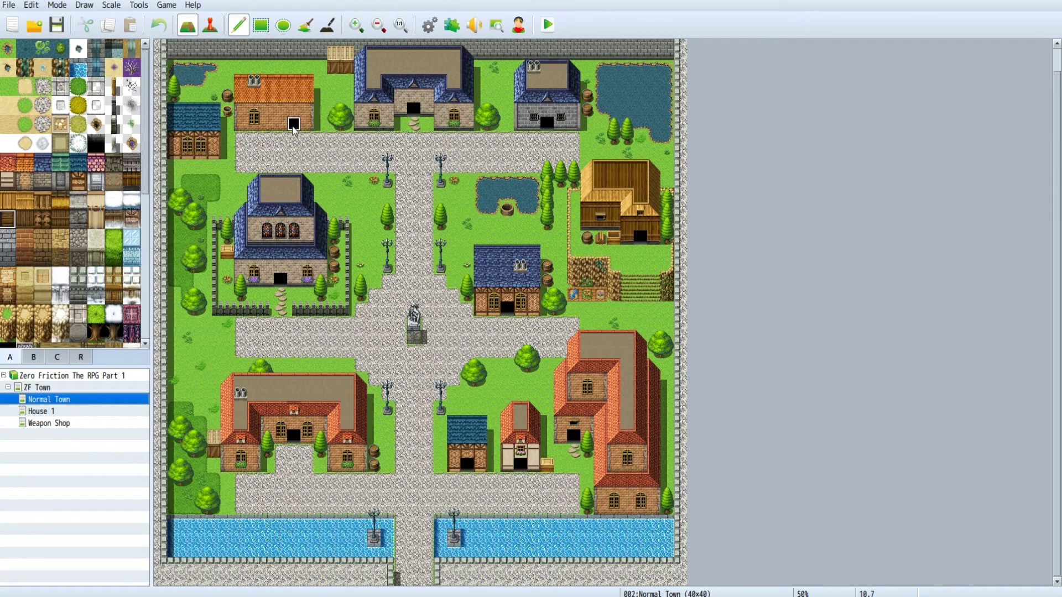
{"action": "left_click", "coordinate": [210, 26]}
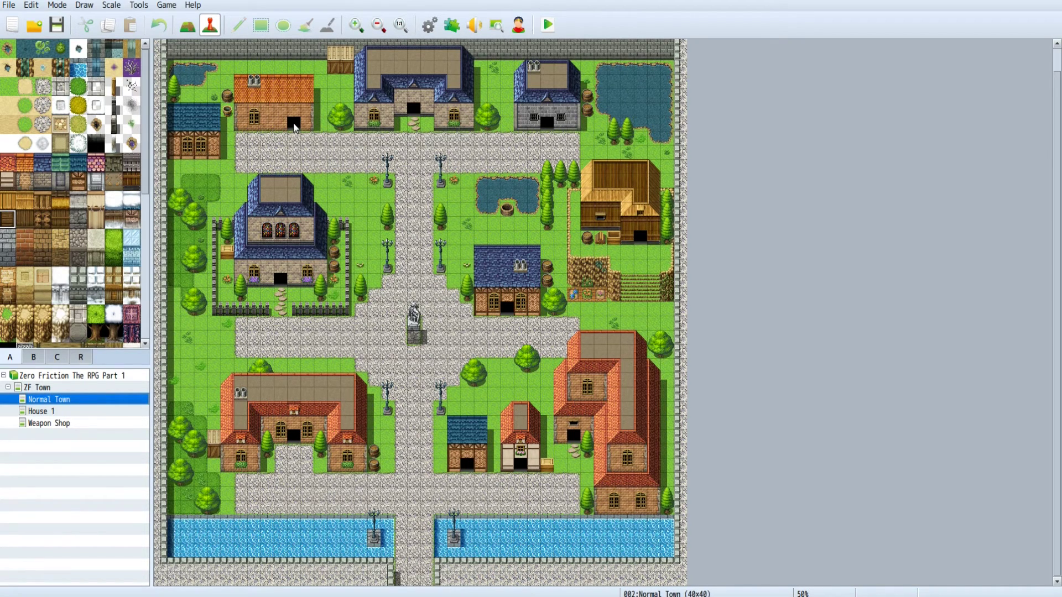
{"action": "right_click", "coordinate": [293, 126]}
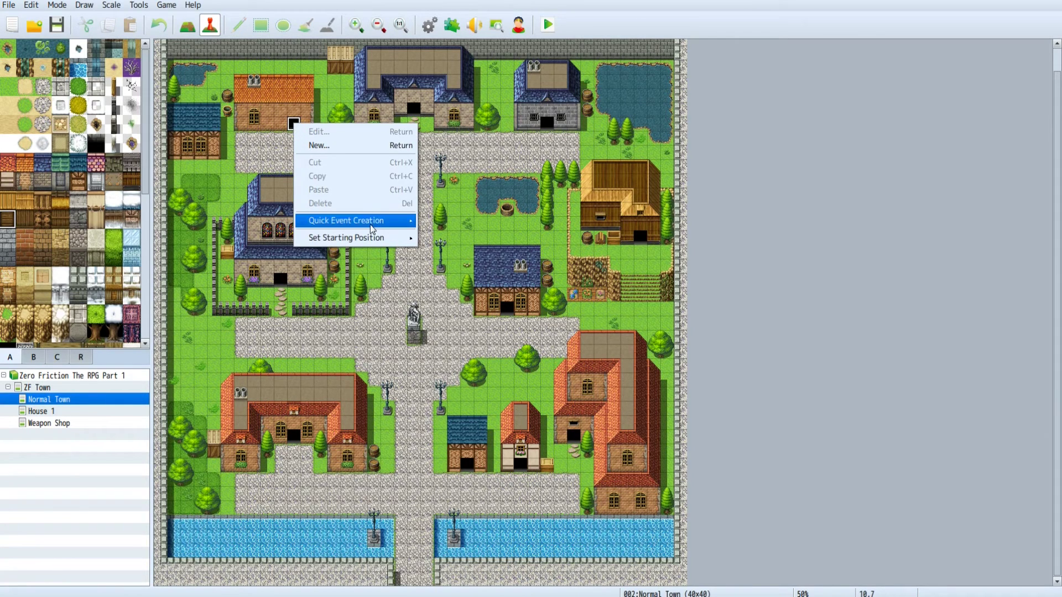
{"action": "mouse_move", "coordinate": [371, 225]}
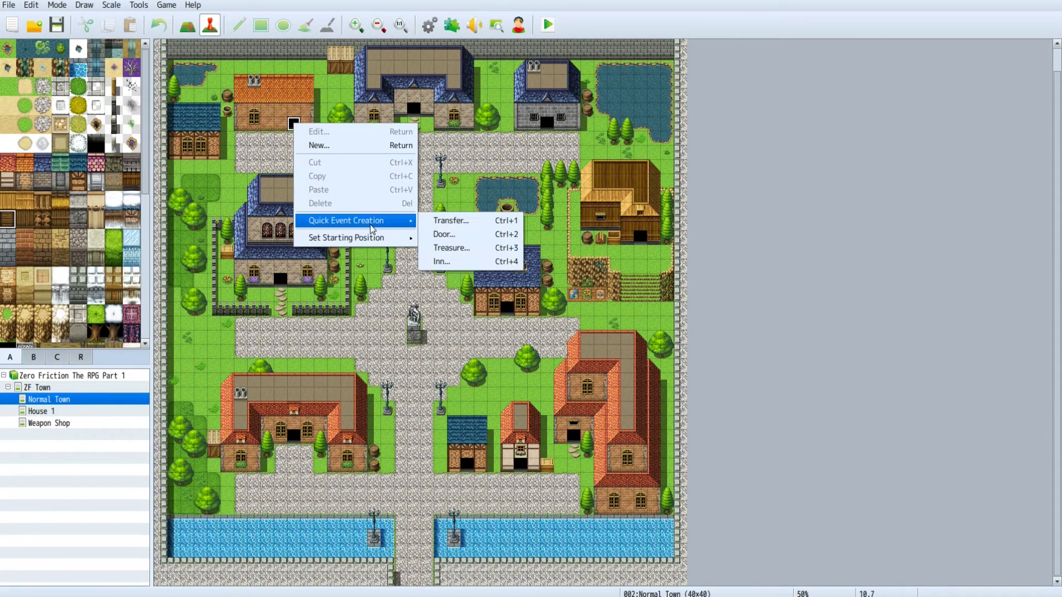
{"action": "left_click", "coordinate": [471, 237]}
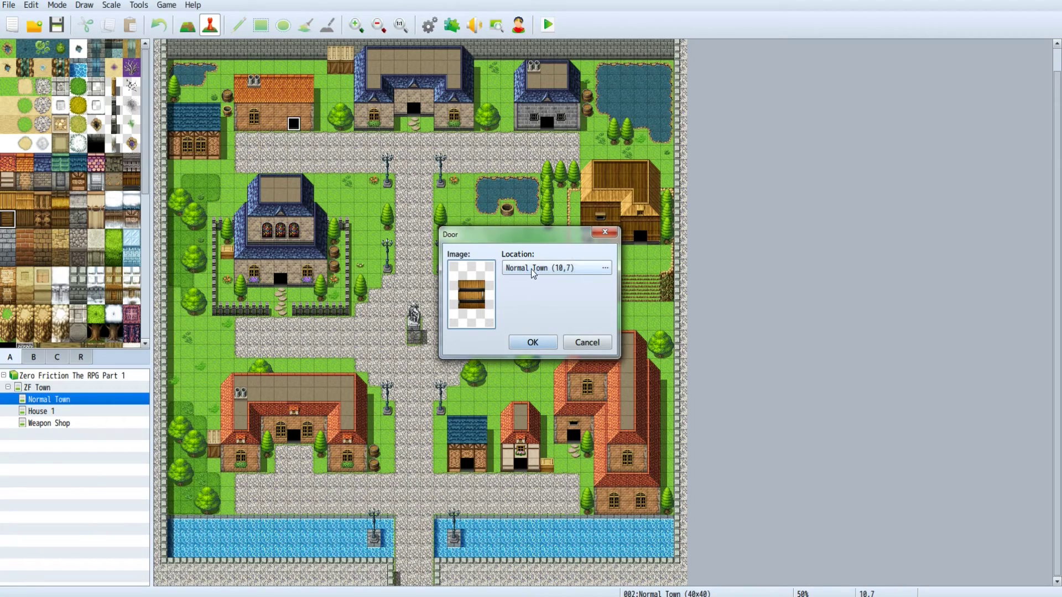
{"action": "left_click", "coordinate": [604, 268]}
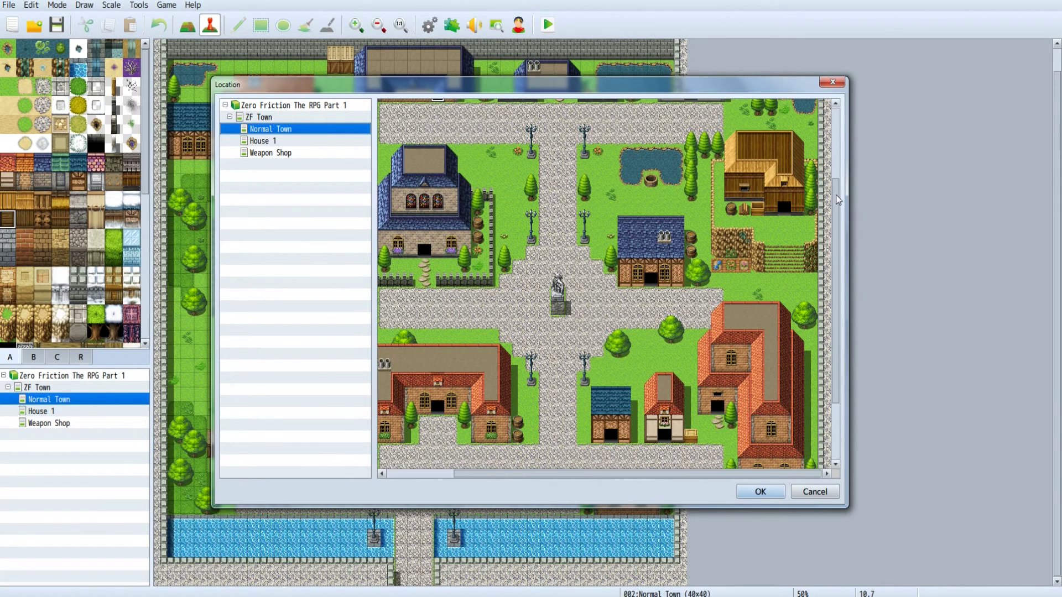
{"action": "left_click_drag", "start_coordinate": [838, 200], "coordinate": [838, 126]}
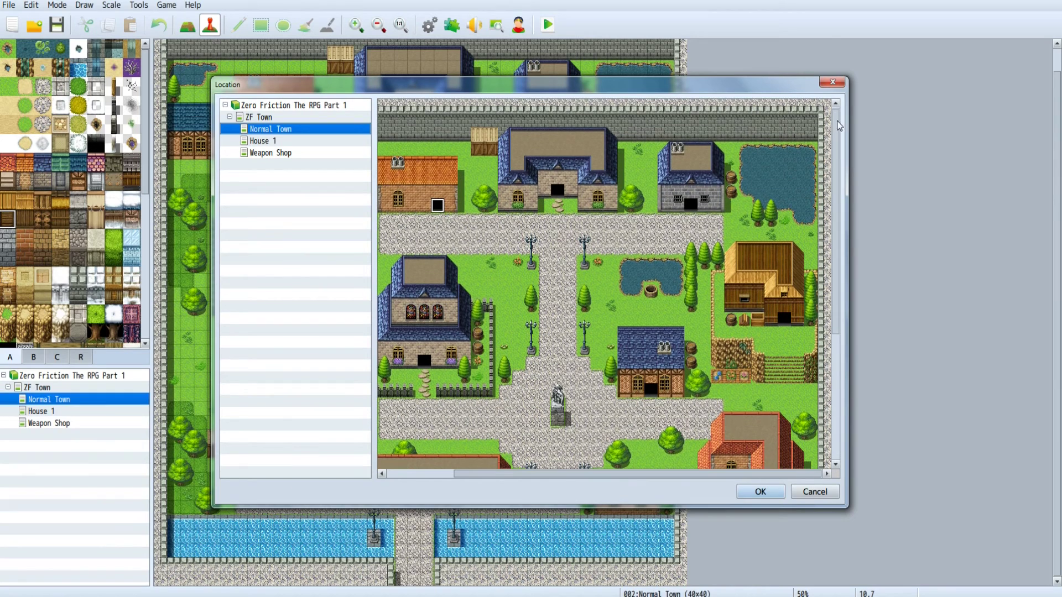
{"action": "left_click", "coordinate": [754, 492]}
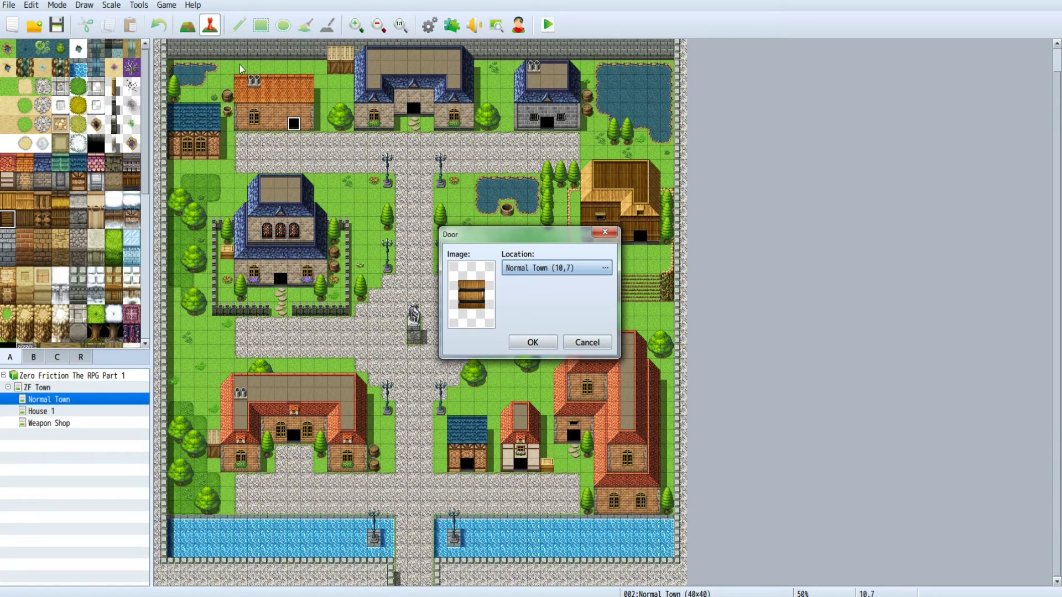
- Choose the first row's wooden plank door from the !Door1 set as the door event's image
{"action": "double_click", "coordinate": [473, 294]}
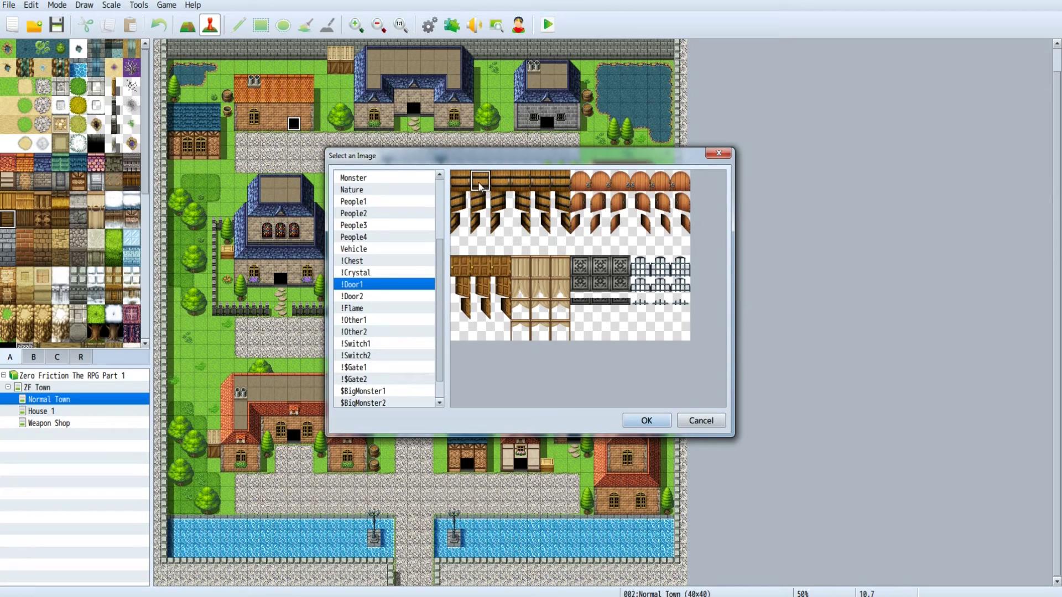
{"action": "left_click", "coordinate": [461, 184]}
{"action": "left_click", "coordinate": [506, 193]}
{"action": "left_click", "coordinate": [480, 184]}
{"action": "left_click", "coordinate": [654, 423]}
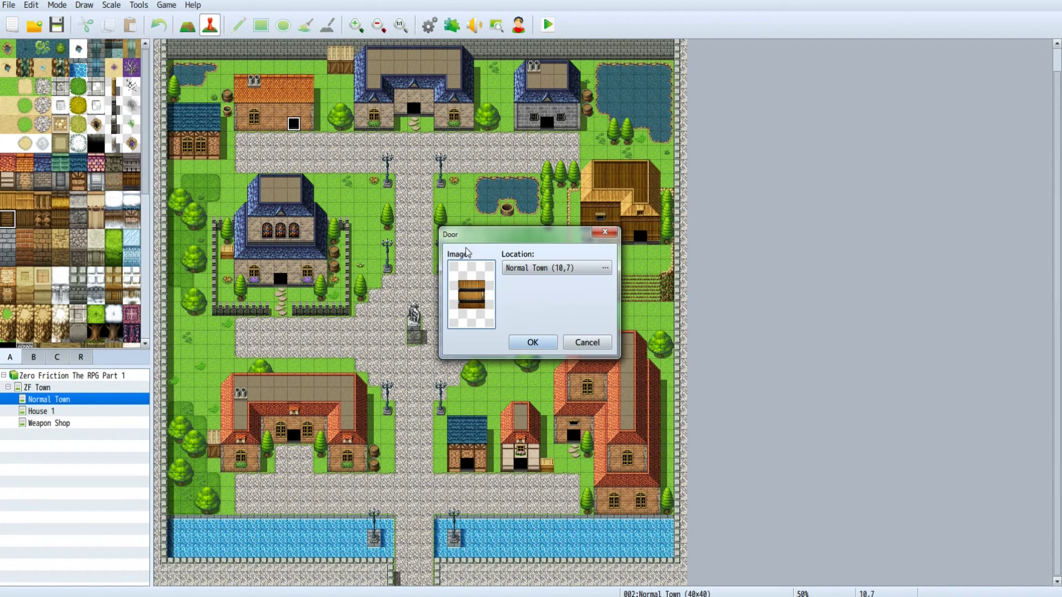
- Set the door's destination to the entrance tile of House 1 at (9,13) and create the event
{"action": "mouse_move", "coordinate": [469, 256]}
{"action": "mouse_move", "coordinate": [531, 253]}
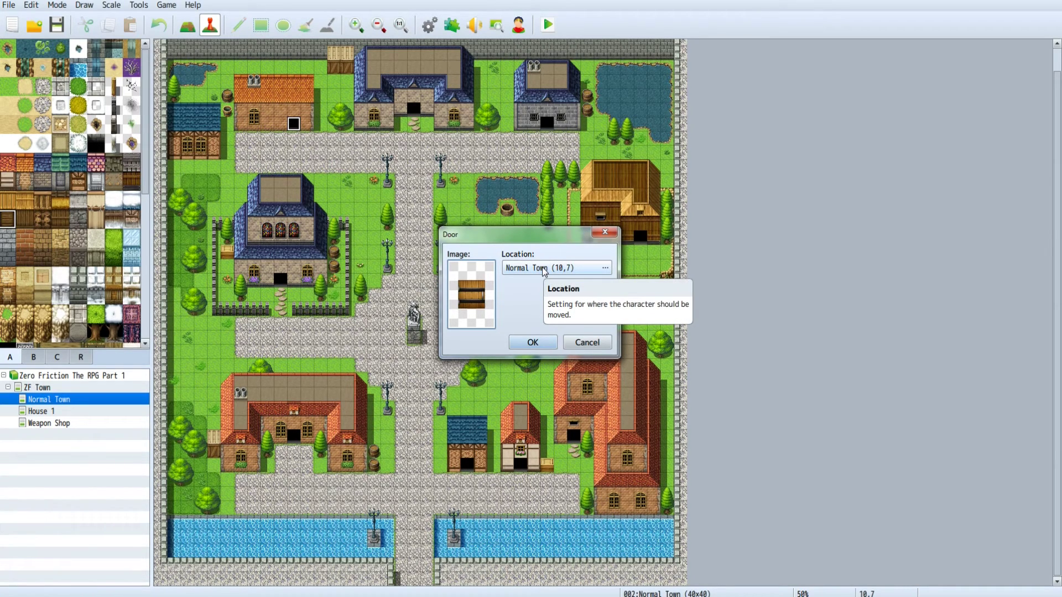
{"action": "left_click", "coordinate": [589, 267]}
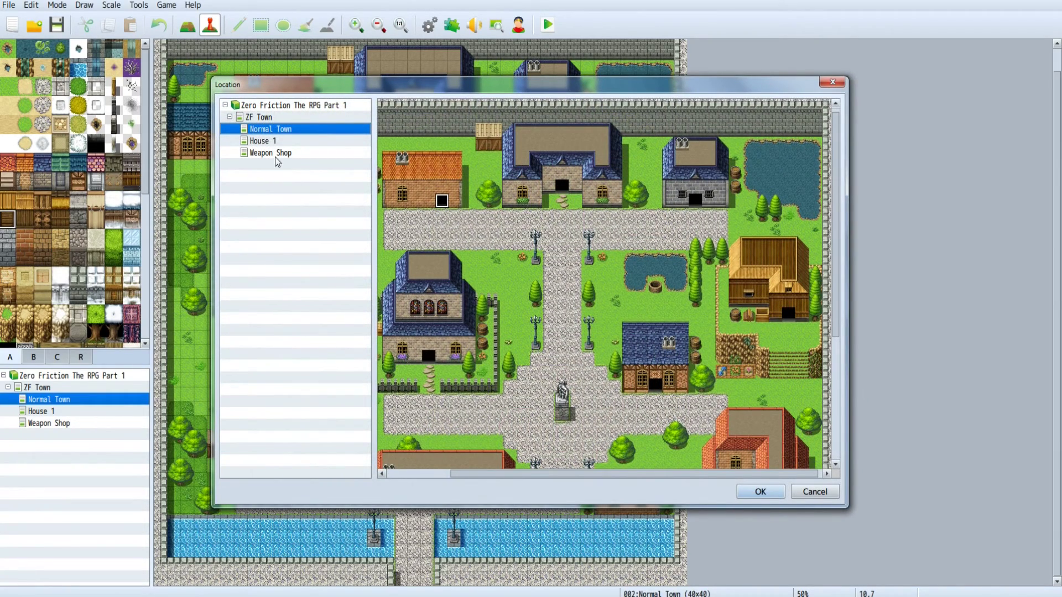
{"action": "left_click", "coordinate": [275, 143]}
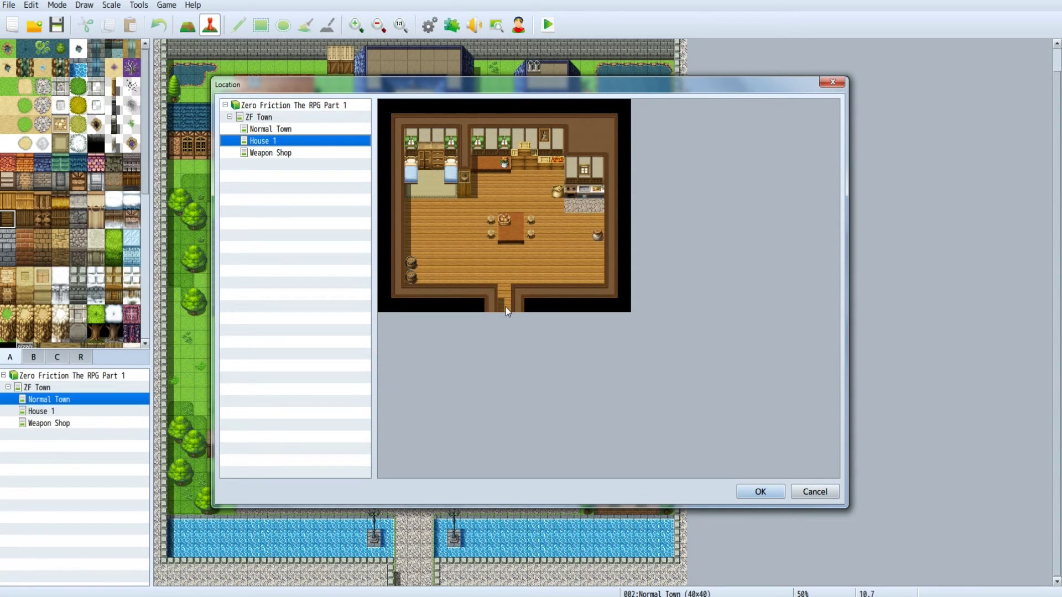
{"action": "left_click", "coordinate": [506, 292]}
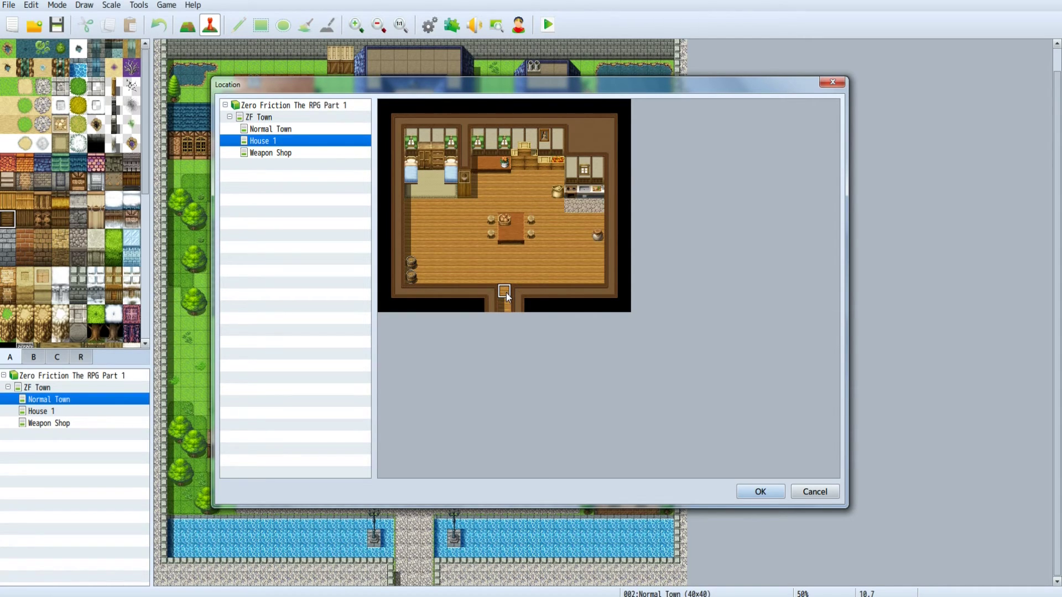
{"action": "left_click", "coordinate": [754, 491]}
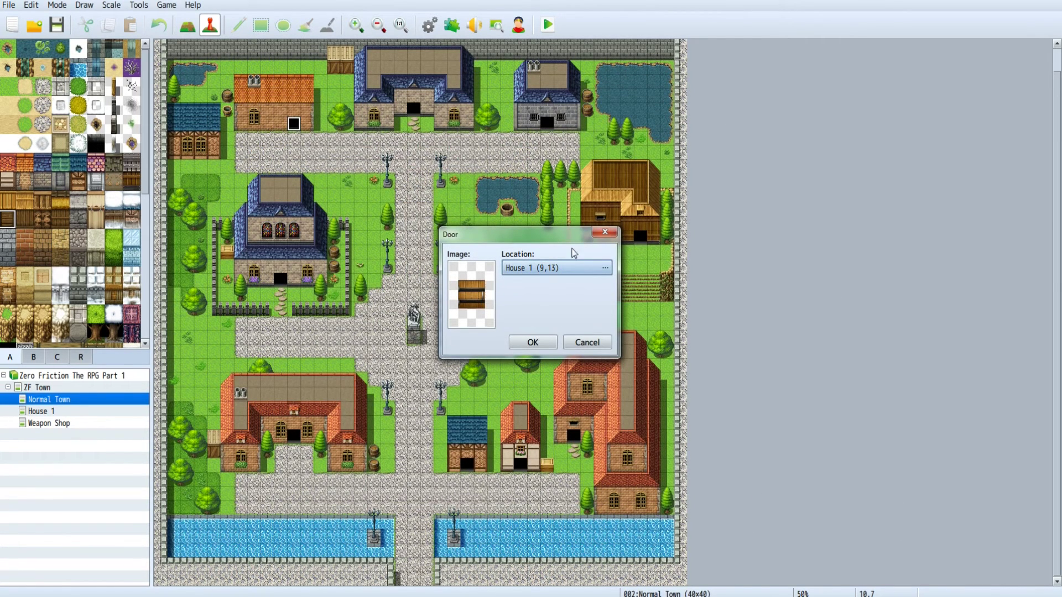
{"action": "left_click", "coordinate": [532, 341]}
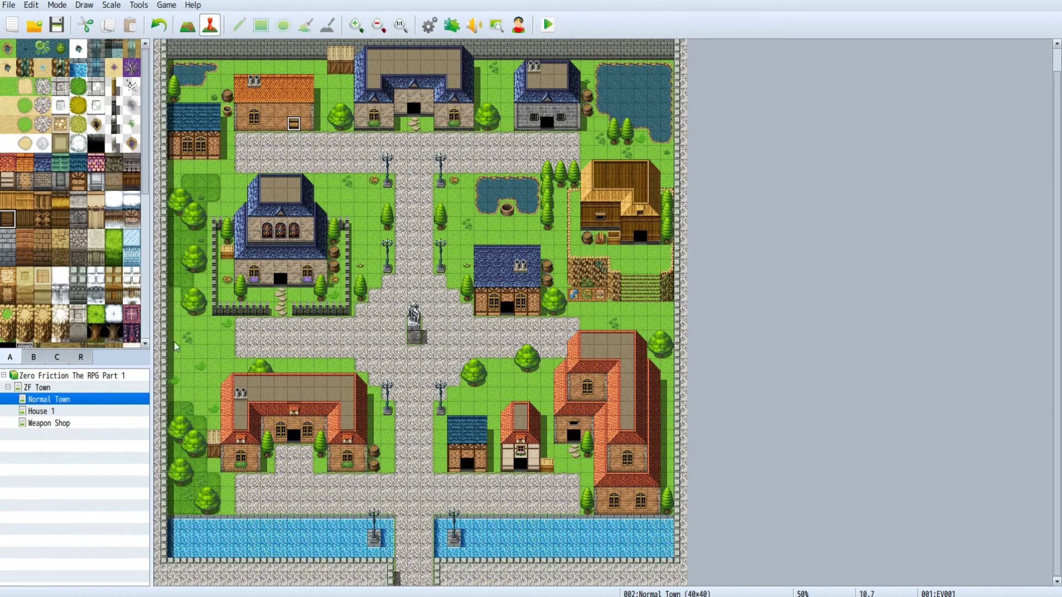
- Create a quick Door event on House 1's exit tile (9,14) that leads to Normal Town (10,8), just outside the house
{"action": "left_click", "coordinate": [40, 411]}
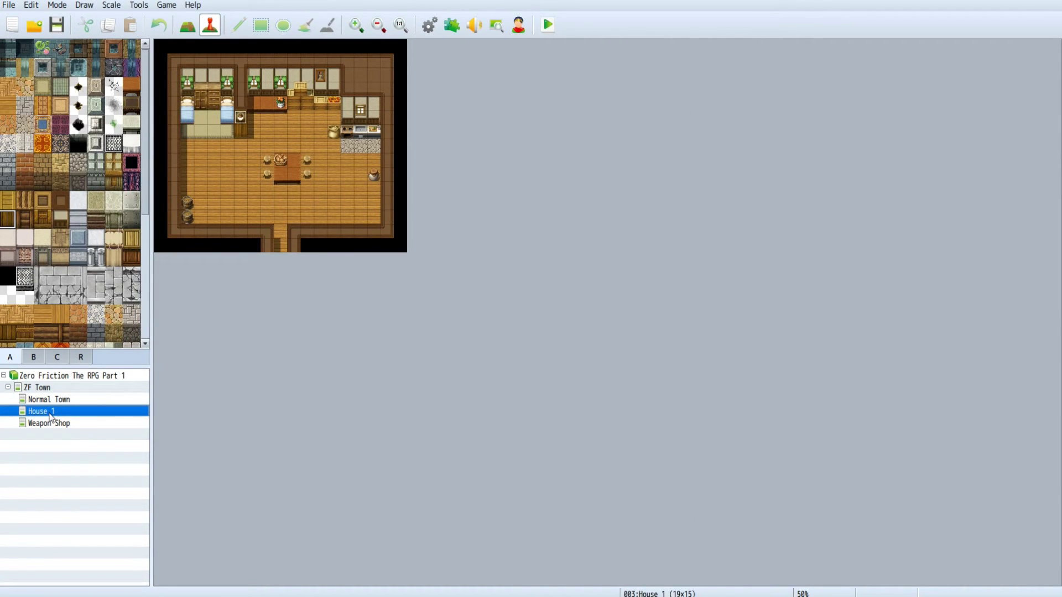
{"action": "right_click", "coordinate": [277, 246]}
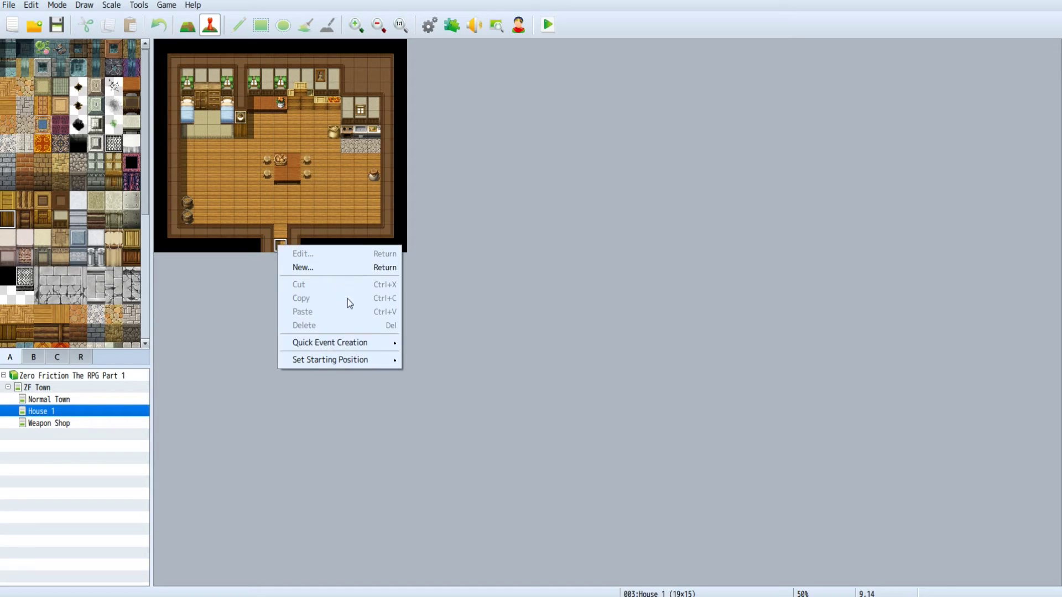
{"action": "mouse_move", "coordinate": [332, 346]}
{"action": "left_click", "coordinate": [456, 355]}
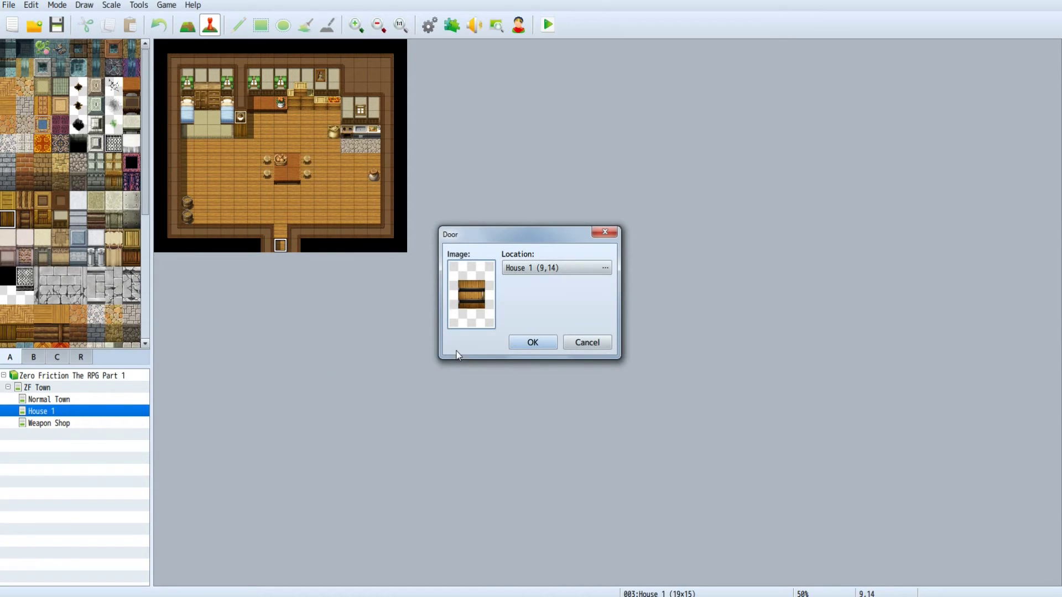
{"action": "left_click", "coordinate": [592, 270]}
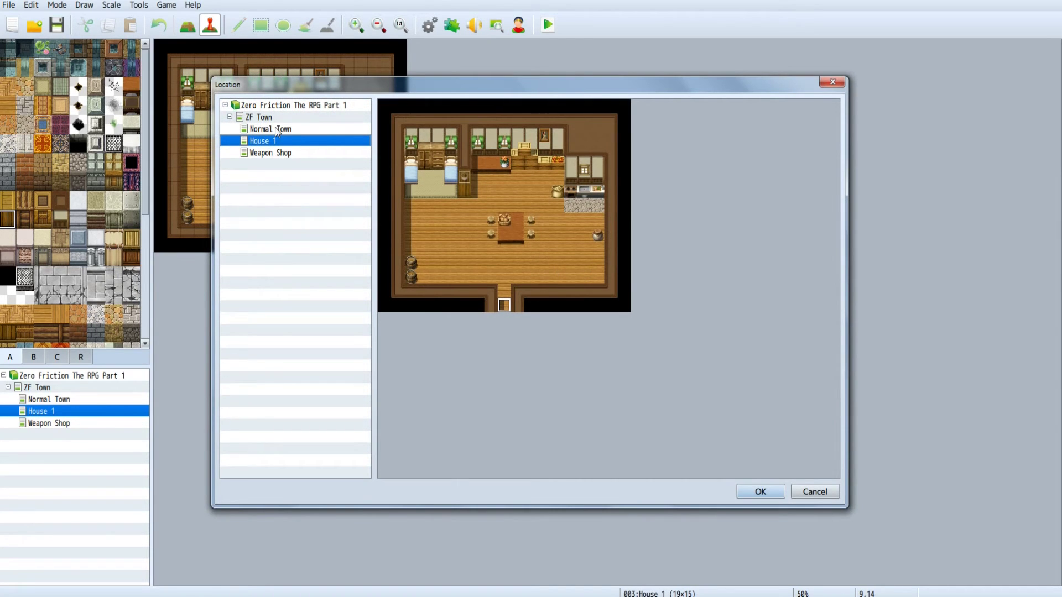
{"action": "left_click", "coordinate": [275, 129]}
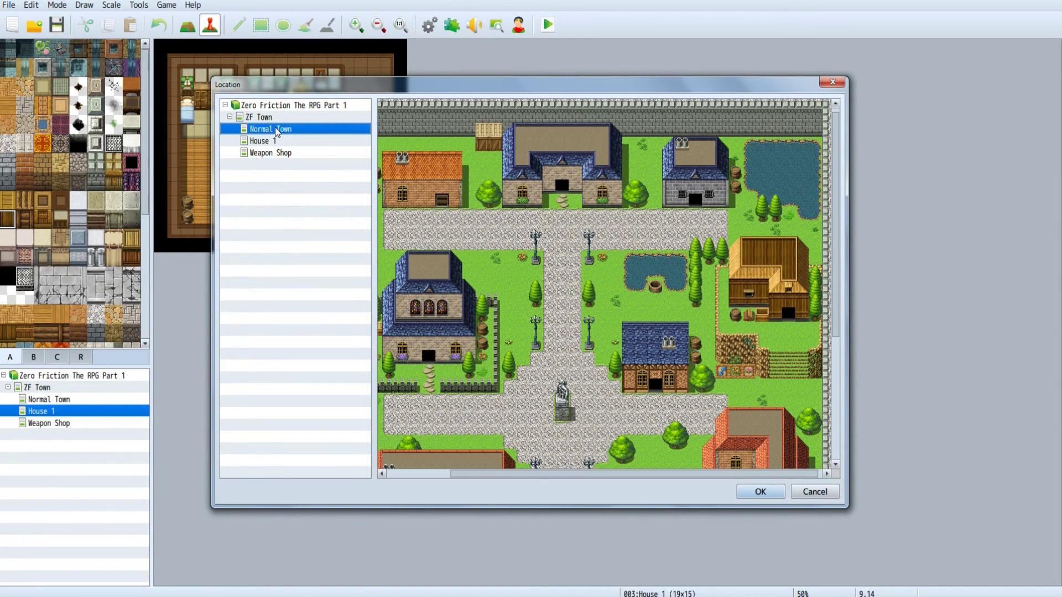
{"action": "left_click", "coordinate": [441, 215]}
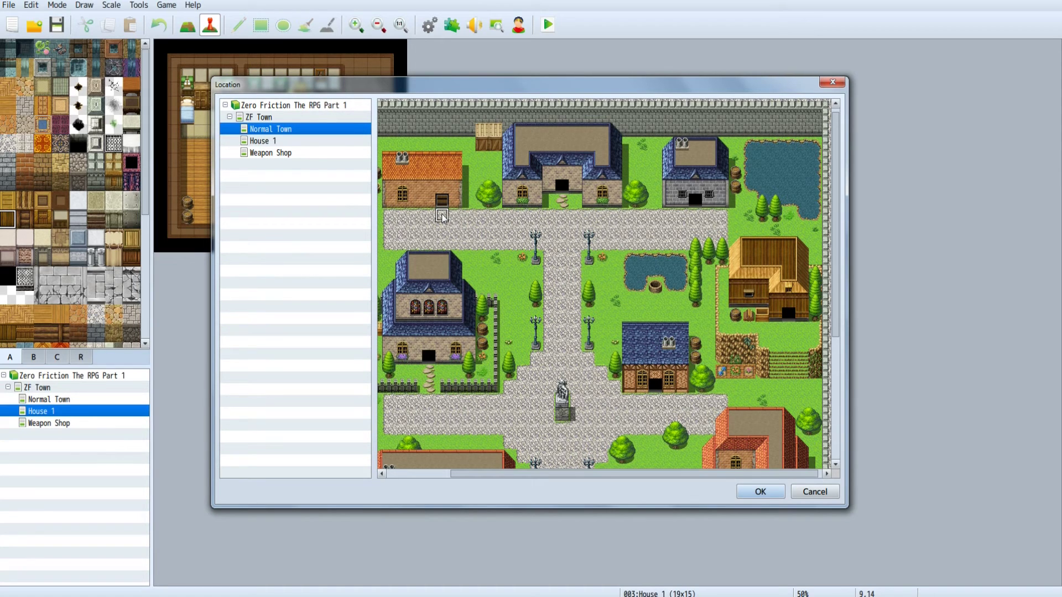
{"action": "left_click", "coordinate": [761, 492]}
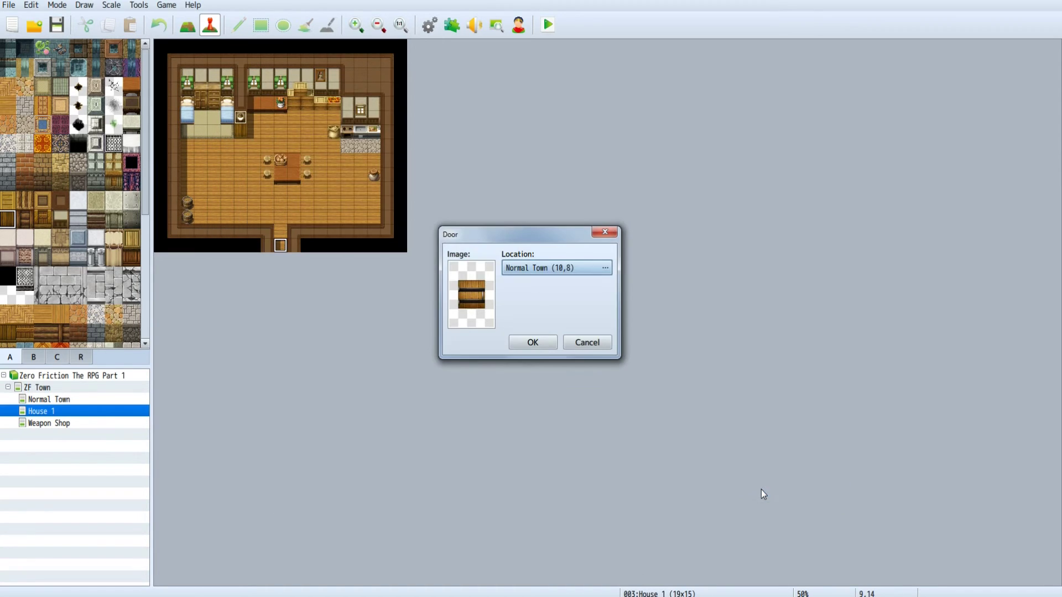
{"action": "left_click", "coordinate": [533, 341]}
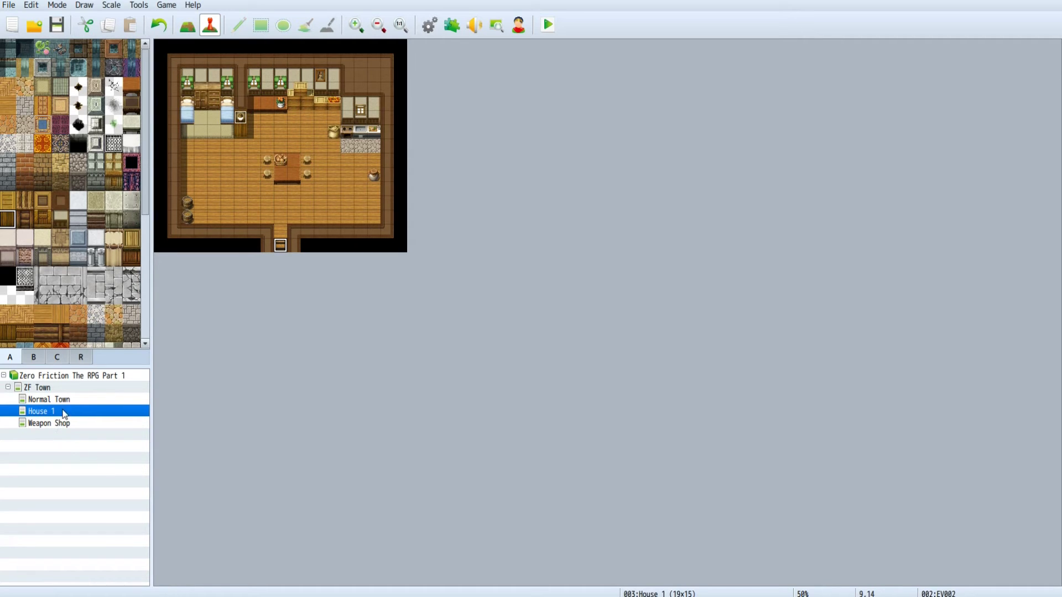
- Start a quick Door event on the blue-roofed shop's doorway at (26,20) in Normal Town, using the barred gate image from !Door1
{"action": "left_click", "coordinate": [49, 389]}
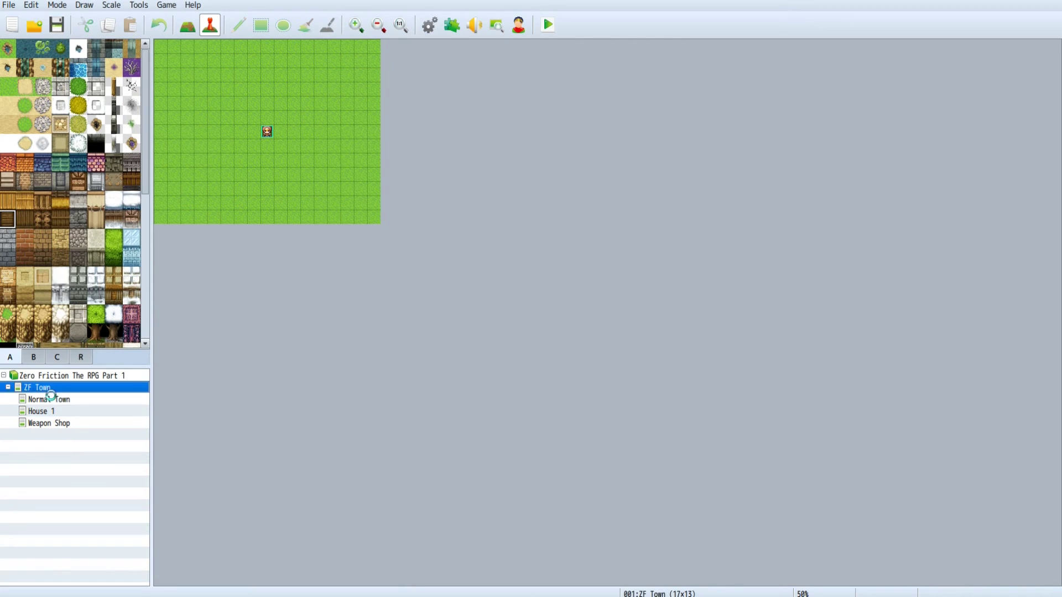
{"action": "left_click", "coordinate": [51, 399]}
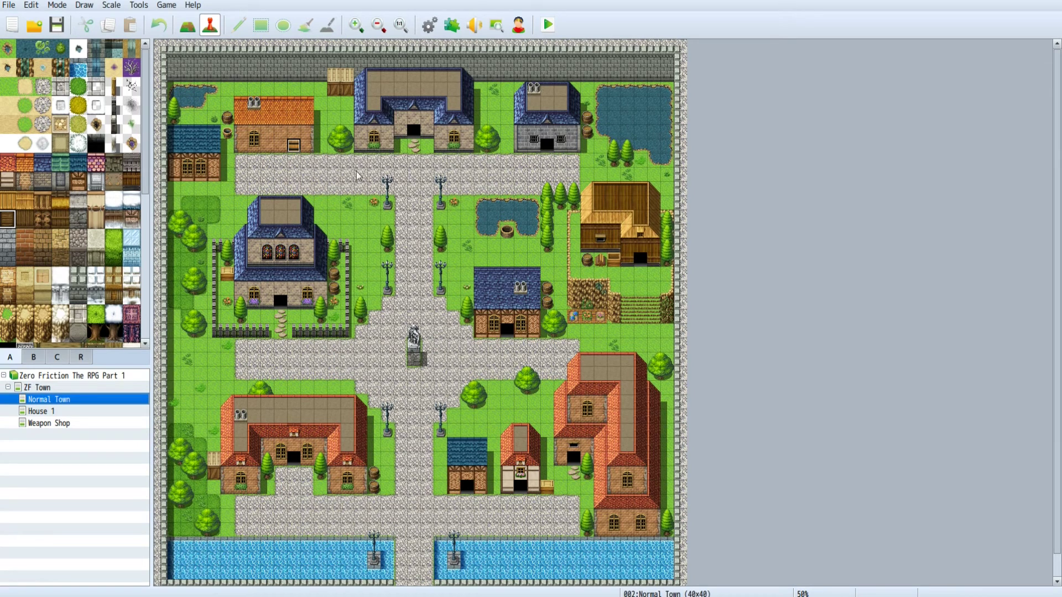
{"action": "right_click", "coordinate": [507, 335]}
{"action": "mouse_move", "coordinate": [608, 429]}
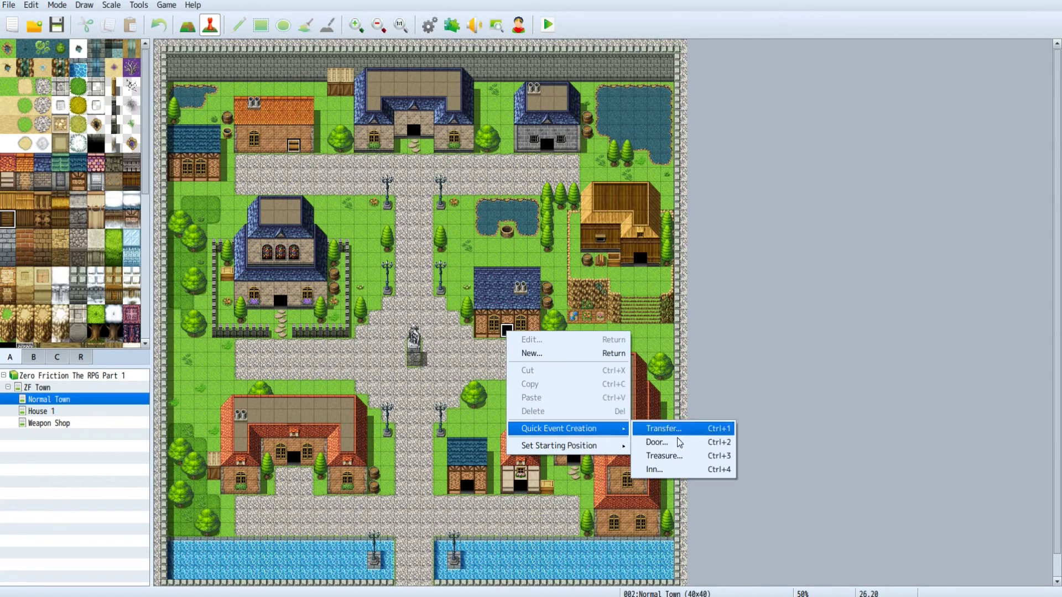
{"action": "left_click", "coordinate": [678, 442]}
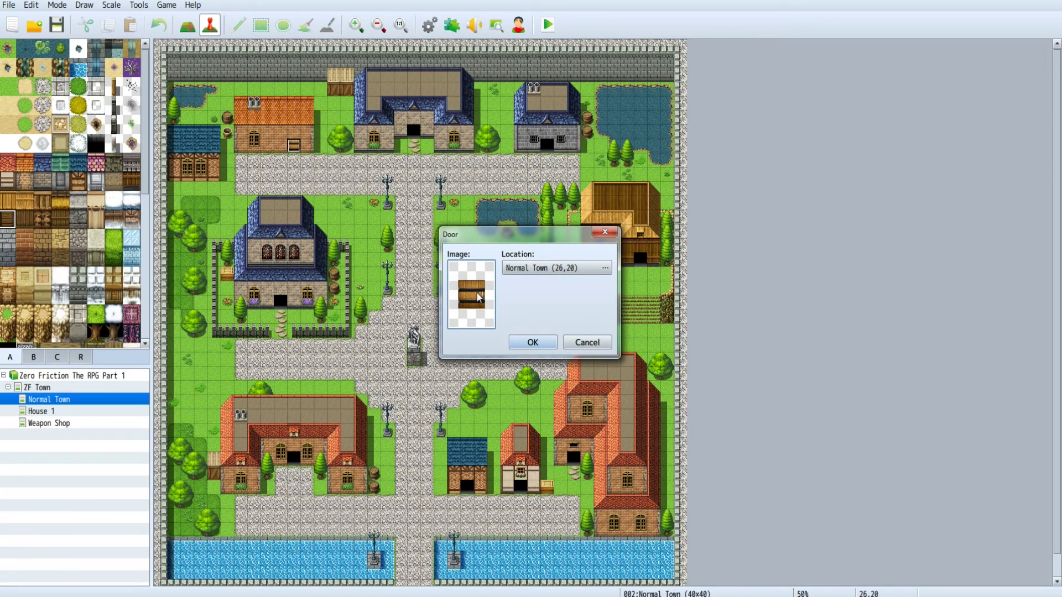
{"action": "double_click", "coordinate": [479, 298]}
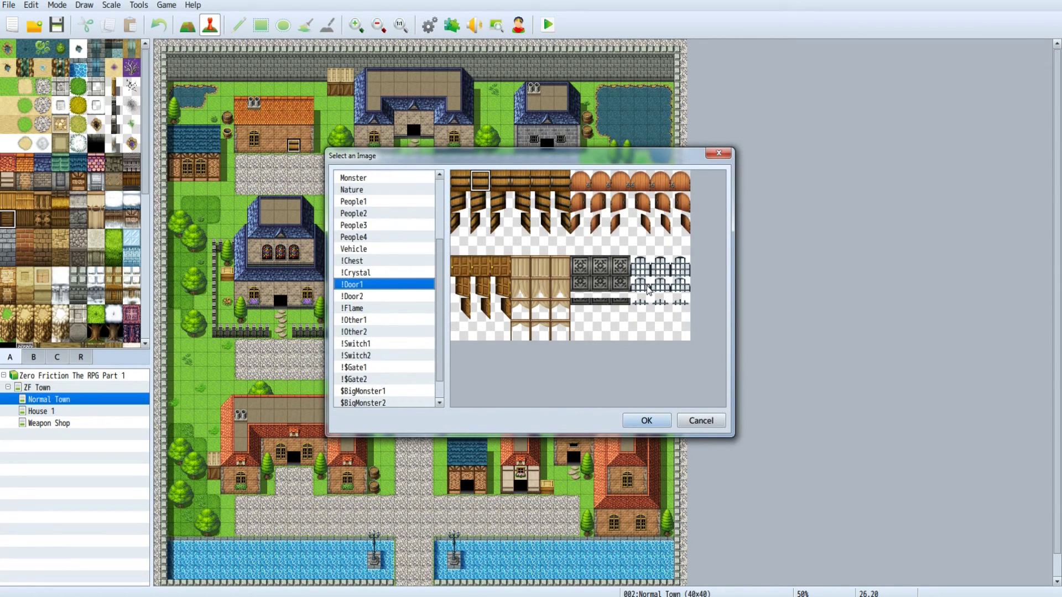
{"action": "left_click", "coordinate": [658, 269]}
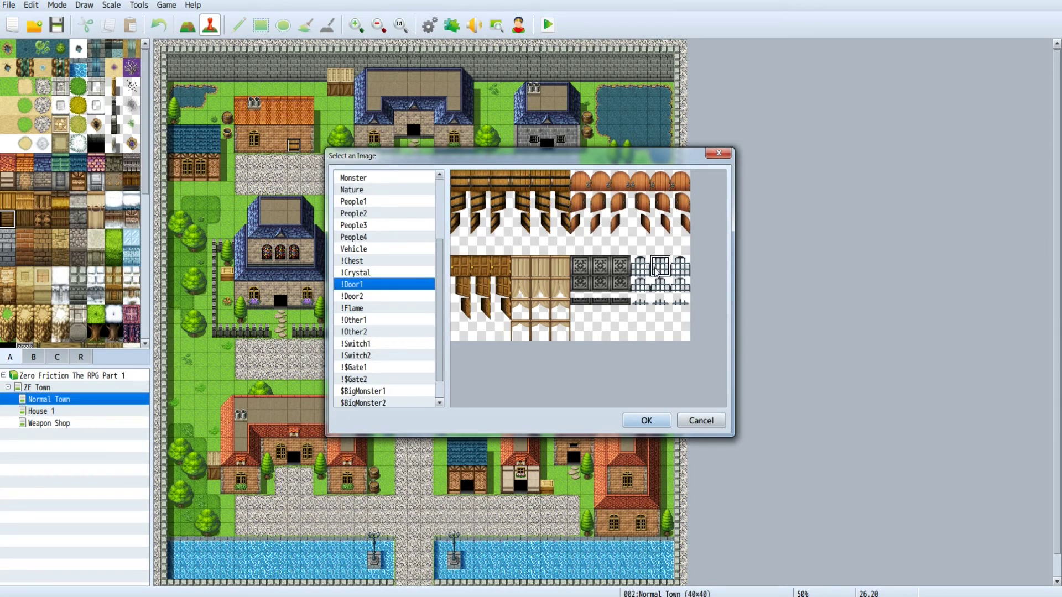
{"action": "left_click", "coordinate": [661, 419]}
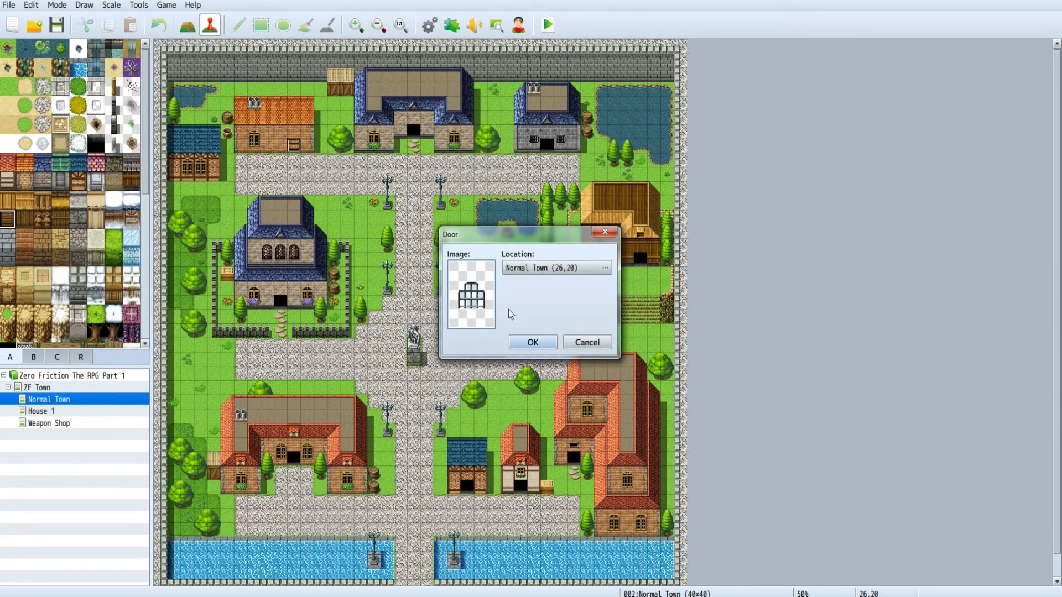
- Set the barred door's destination to the Weapon Shop entrance tile at (10,11)
{"action": "left_click", "coordinate": [582, 269]}
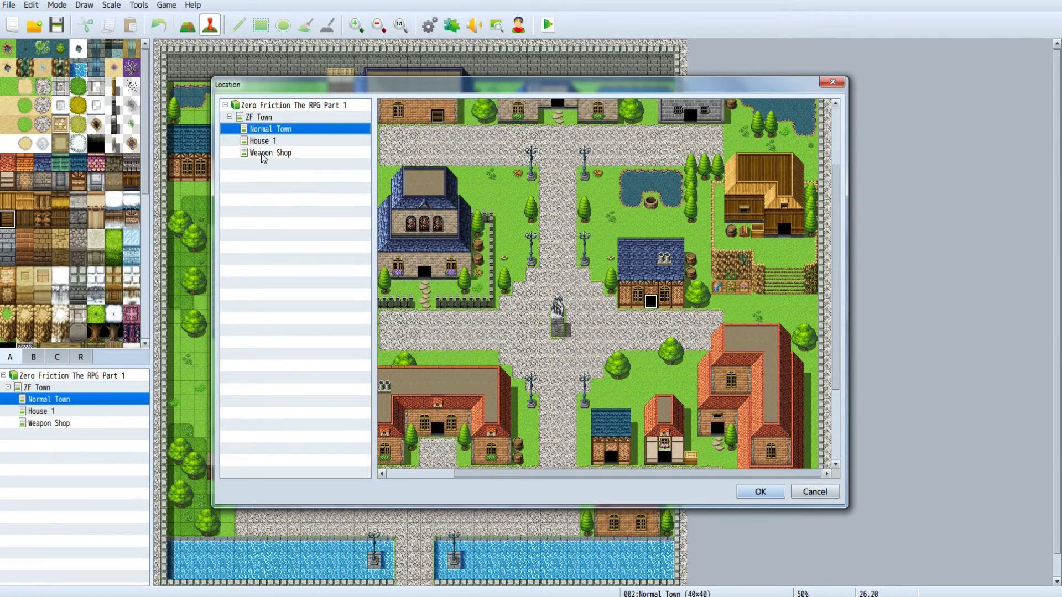
{"action": "left_click", "coordinate": [264, 153]}
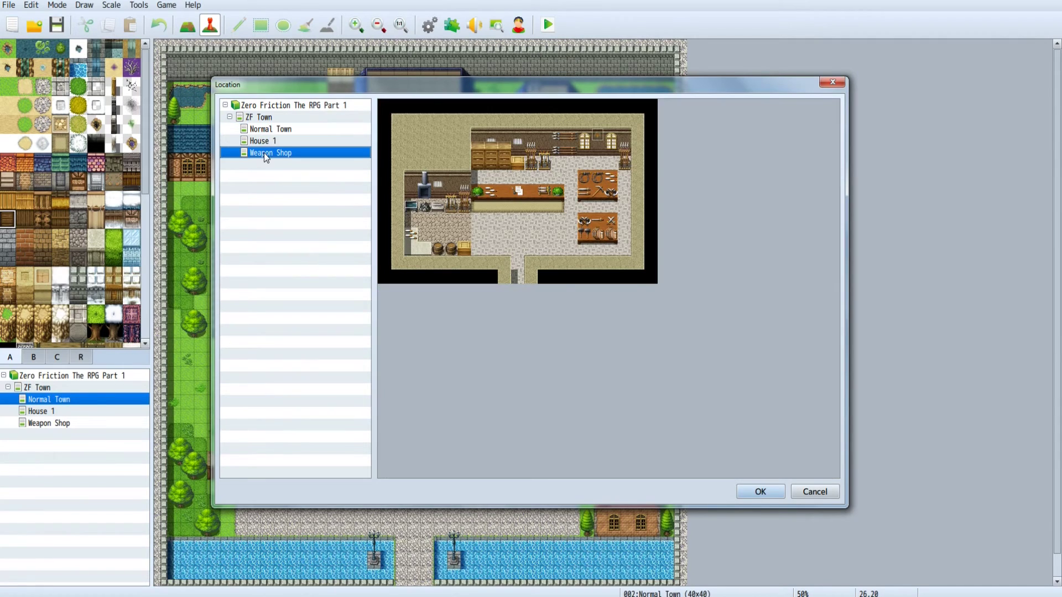
{"action": "left_click", "coordinate": [517, 263]}
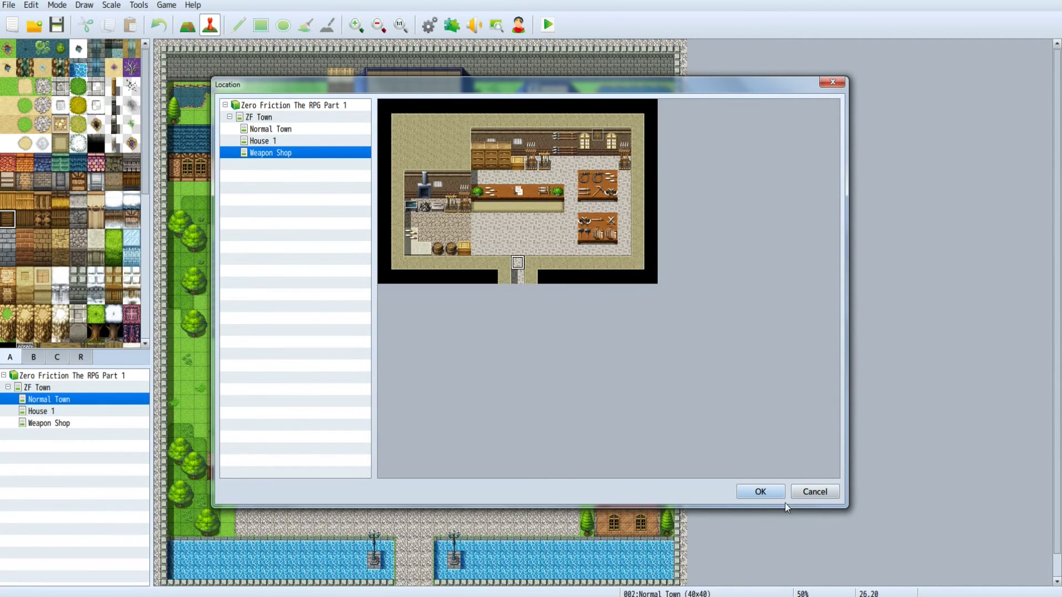
{"action": "left_click", "coordinate": [769, 491]}
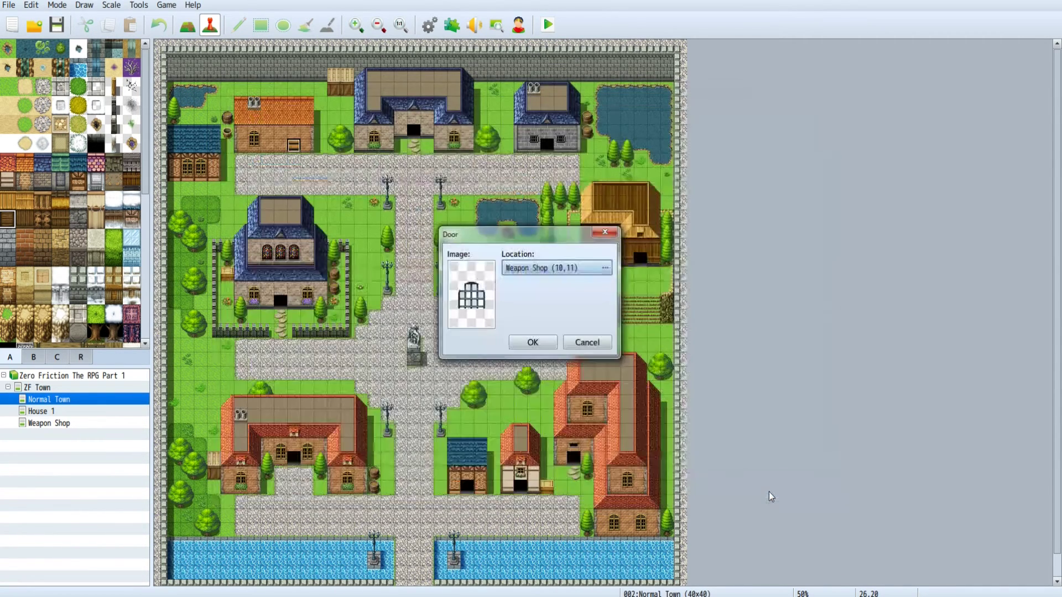
- Create the blue-roofed shop's barred door event, and start a quick Door event on the Weapon Shop's exit tile at (10,12)
{"action": "left_click", "coordinate": [532, 343]}
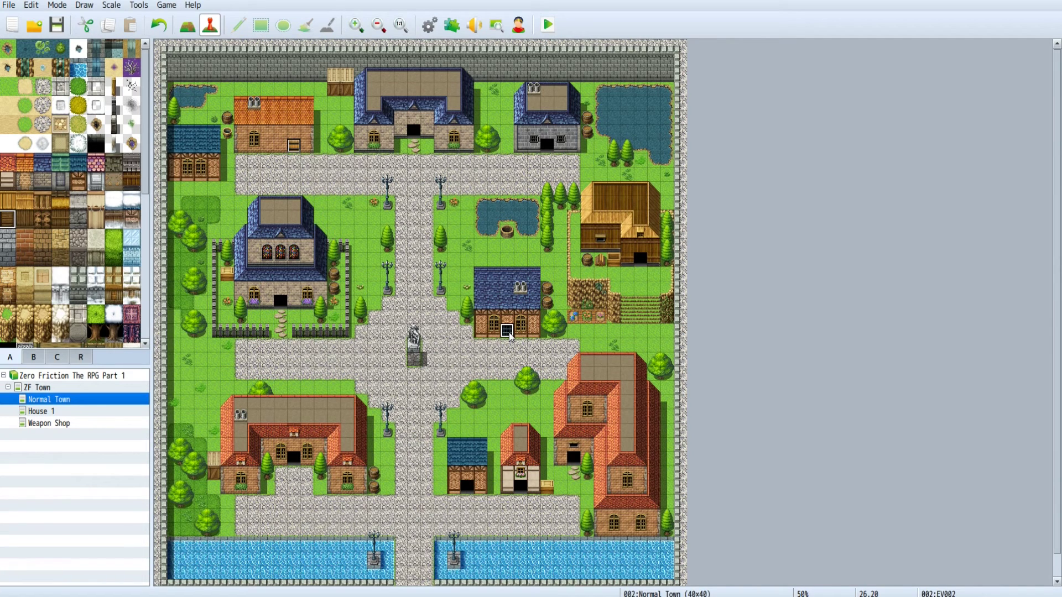
{"action": "left_click", "coordinate": [58, 423]}
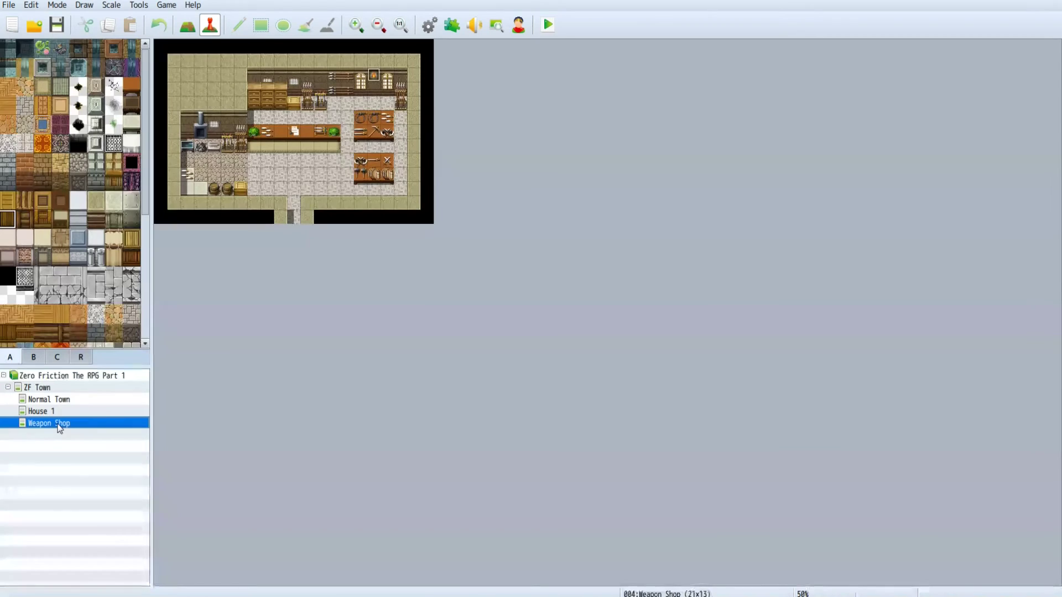
{"action": "right_click", "coordinate": [295, 202]}
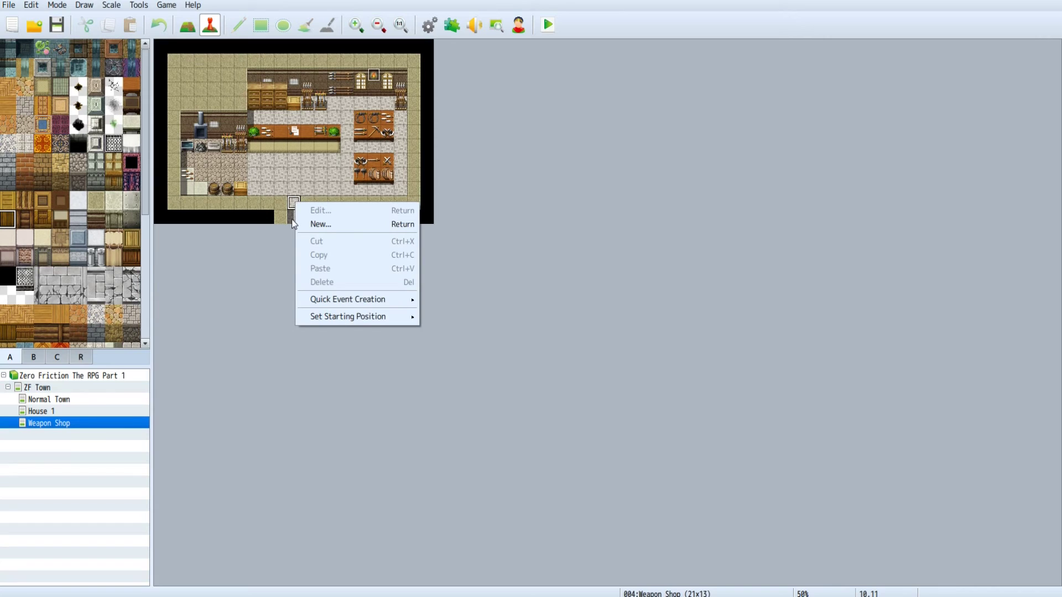
{"action": "right_click", "coordinate": [293, 219]}
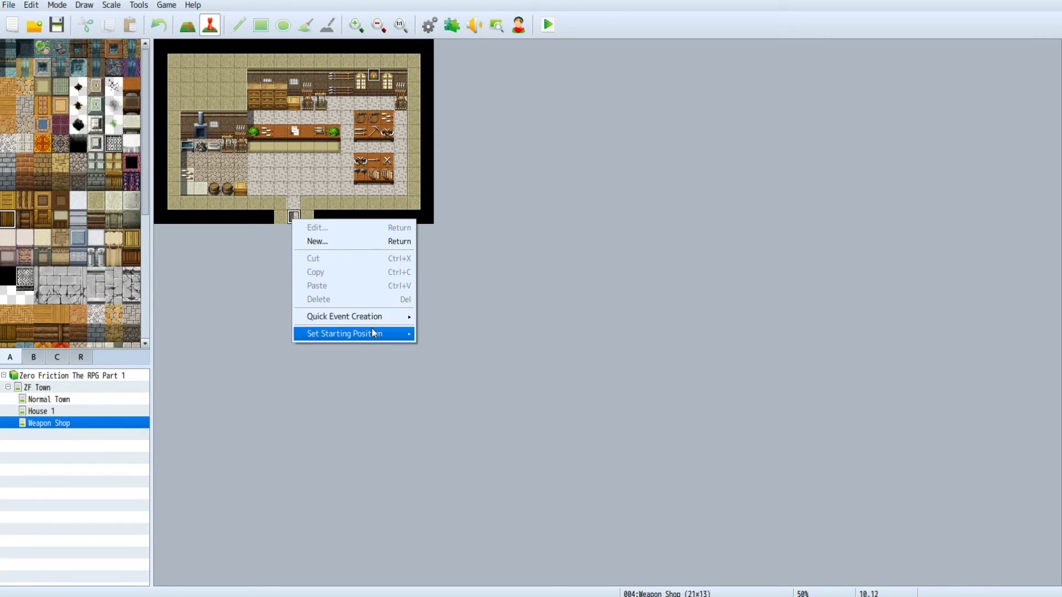
{"action": "mouse_move", "coordinate": [370, 317]}
{"action": "left_click", "coordinate": [454, 331]}
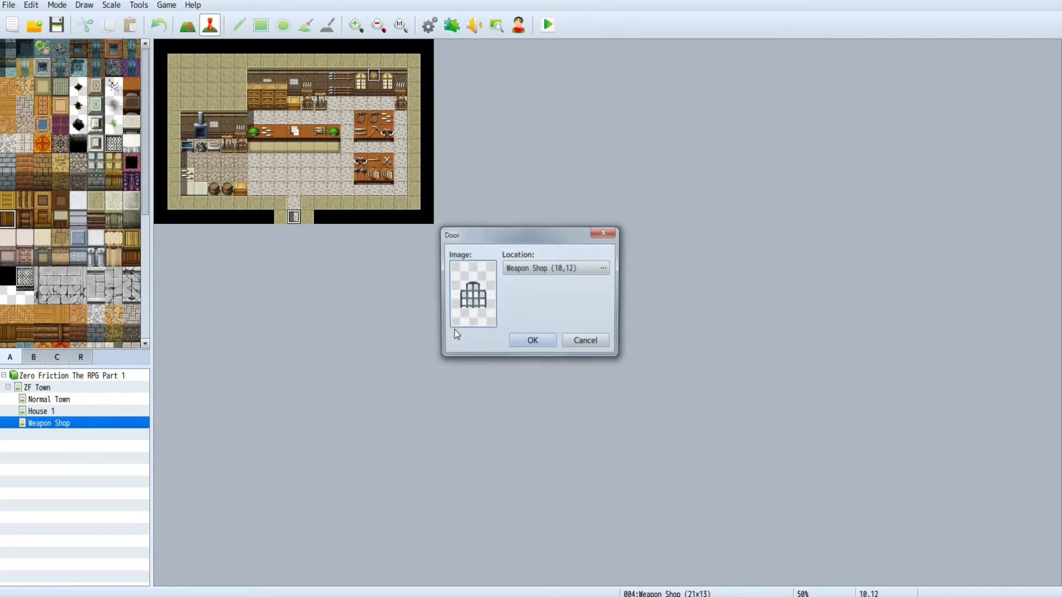
- Set the exit door's destination to Normal Town (26,21), just outside the blue-roofed shop, and create the event
{"action": "left_click", "coordinate": [564, 268]}
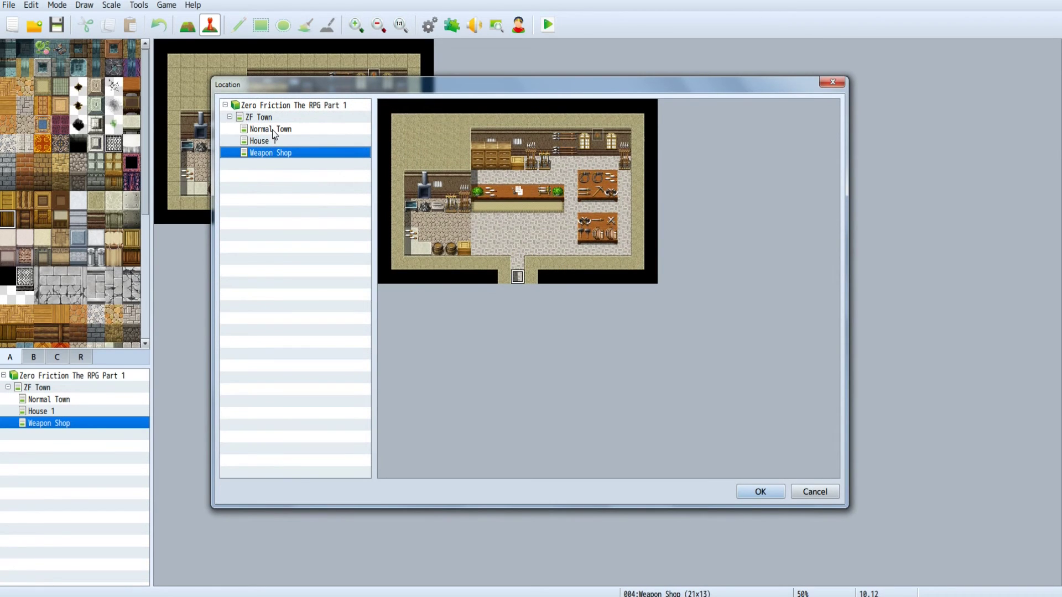
{"action": "left_click", "coordinate": [272, 129]}
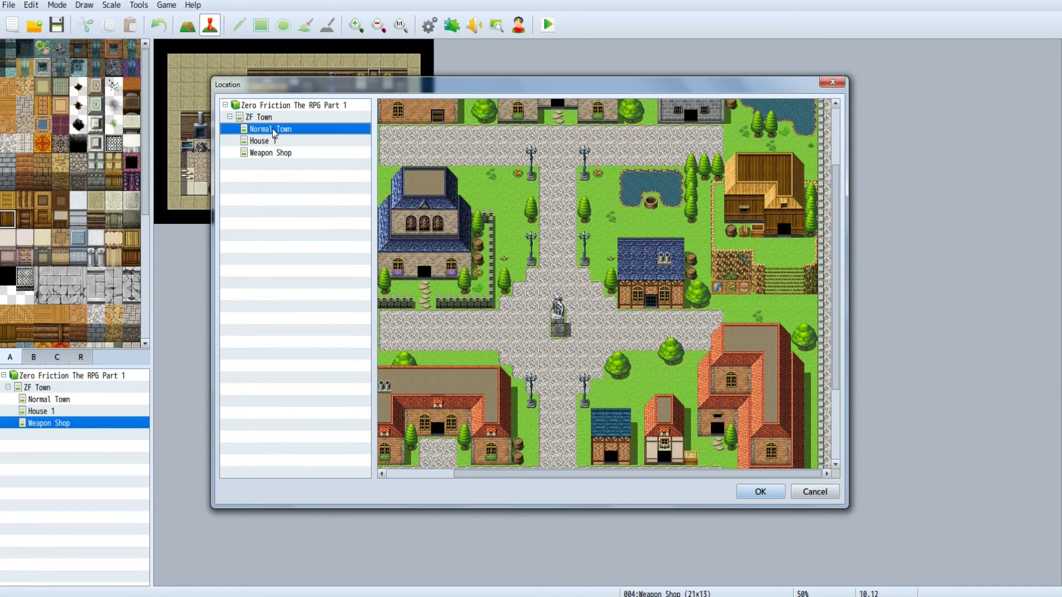
{"action": "left_click", "coordinate": [651, 317]}
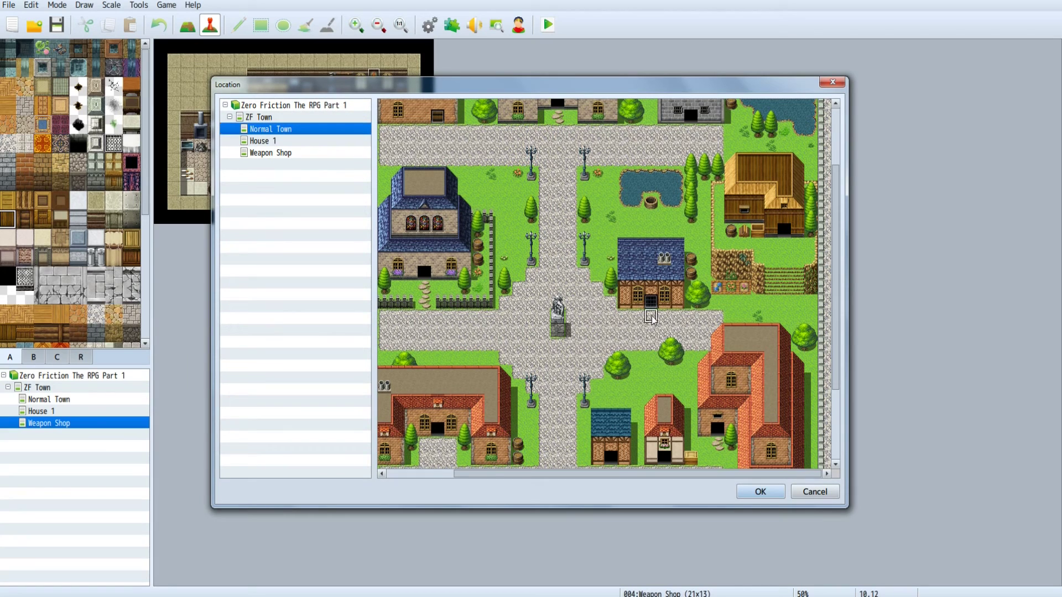
{"action": "left_click", "coordinate": [766, 491]}
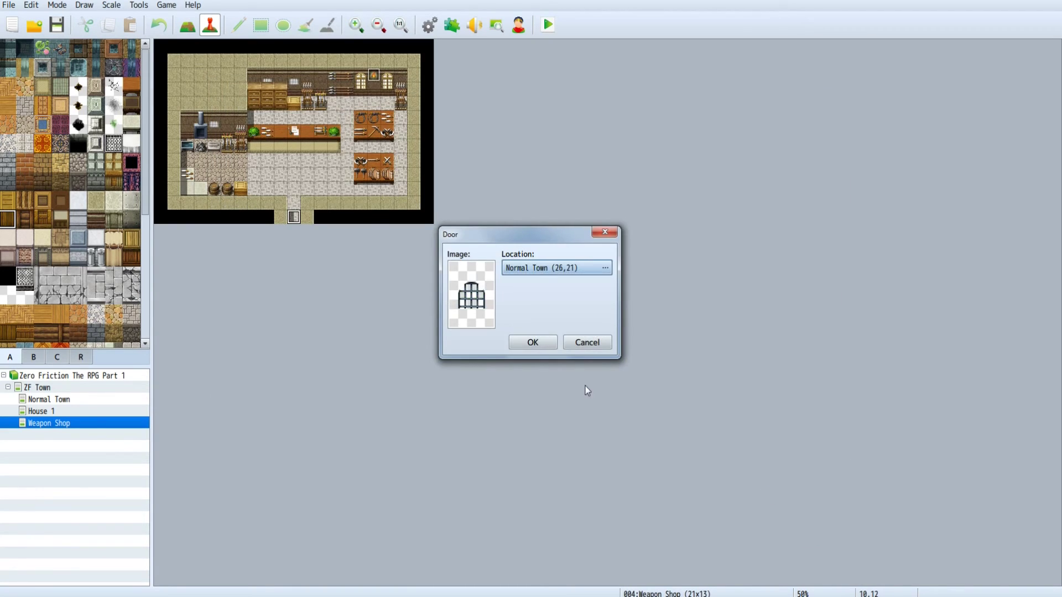
{"action": "left_click", "coordinate": [528, 342]}
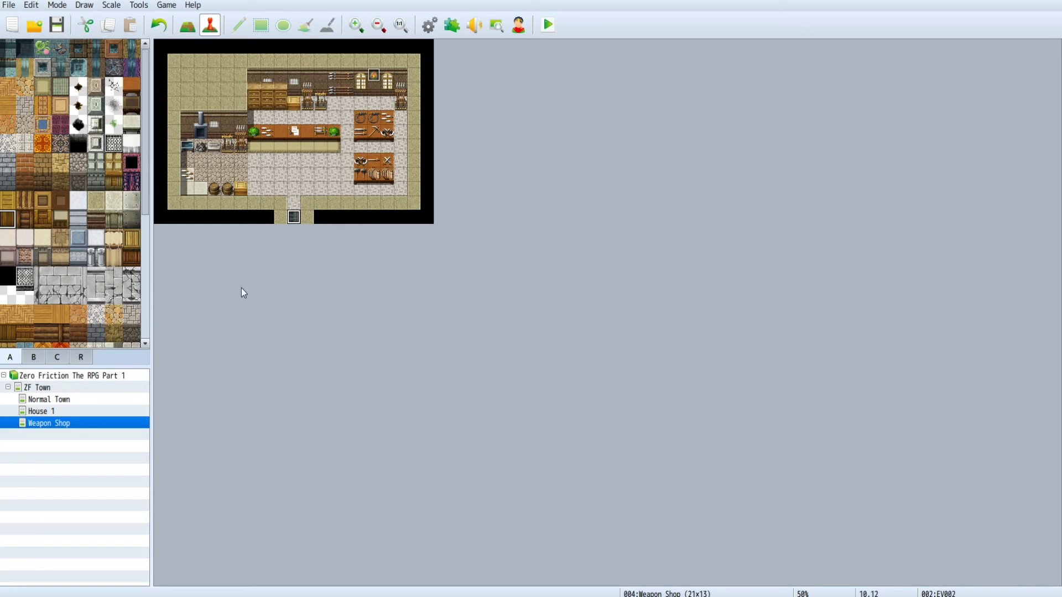
- Return to the Normal Town map and start a playtest of the game
{"action": "left_click", "coordinate": [58, 388]}
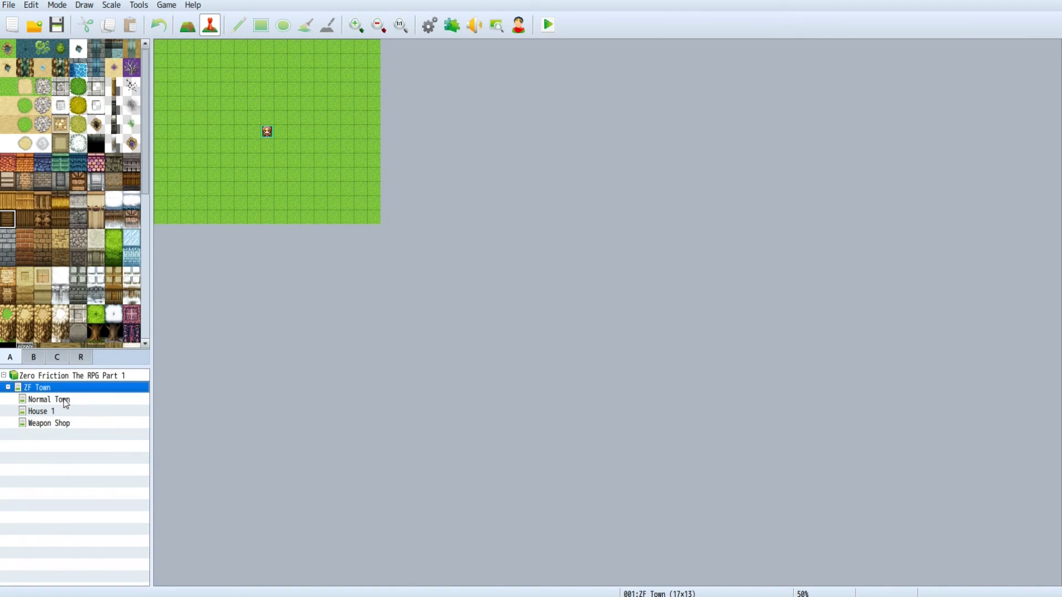
{"action": "left_click", "coordinate": [64, 403]}
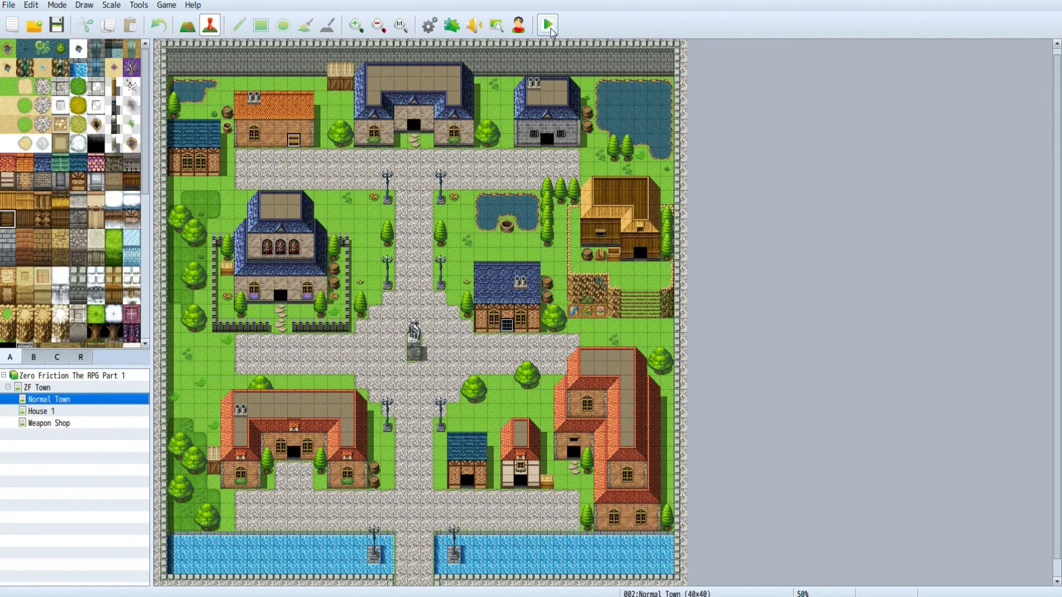
{"action": "left_click", "coordinate": [549, 28]}
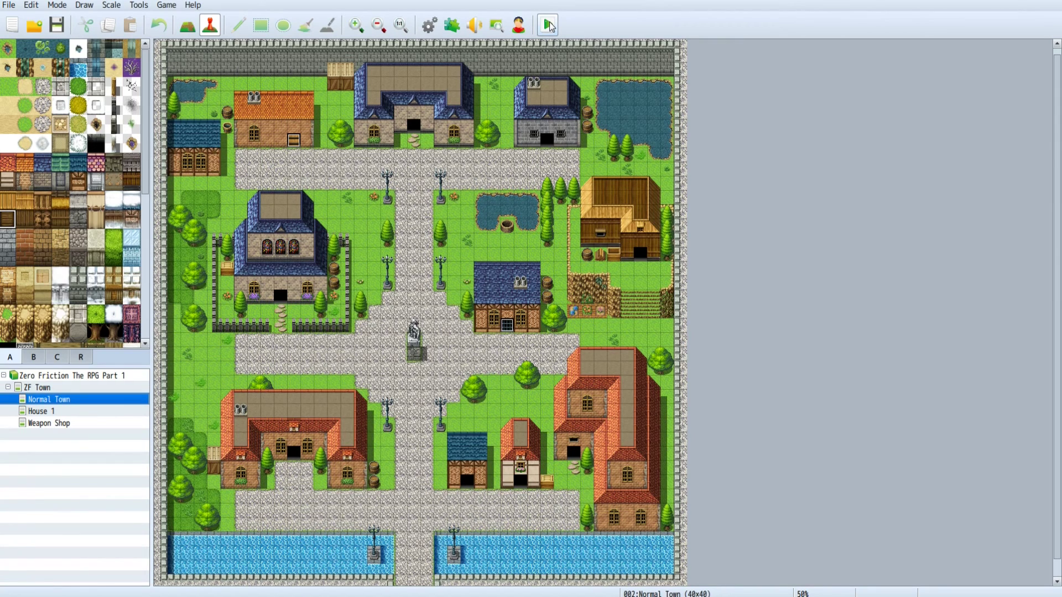